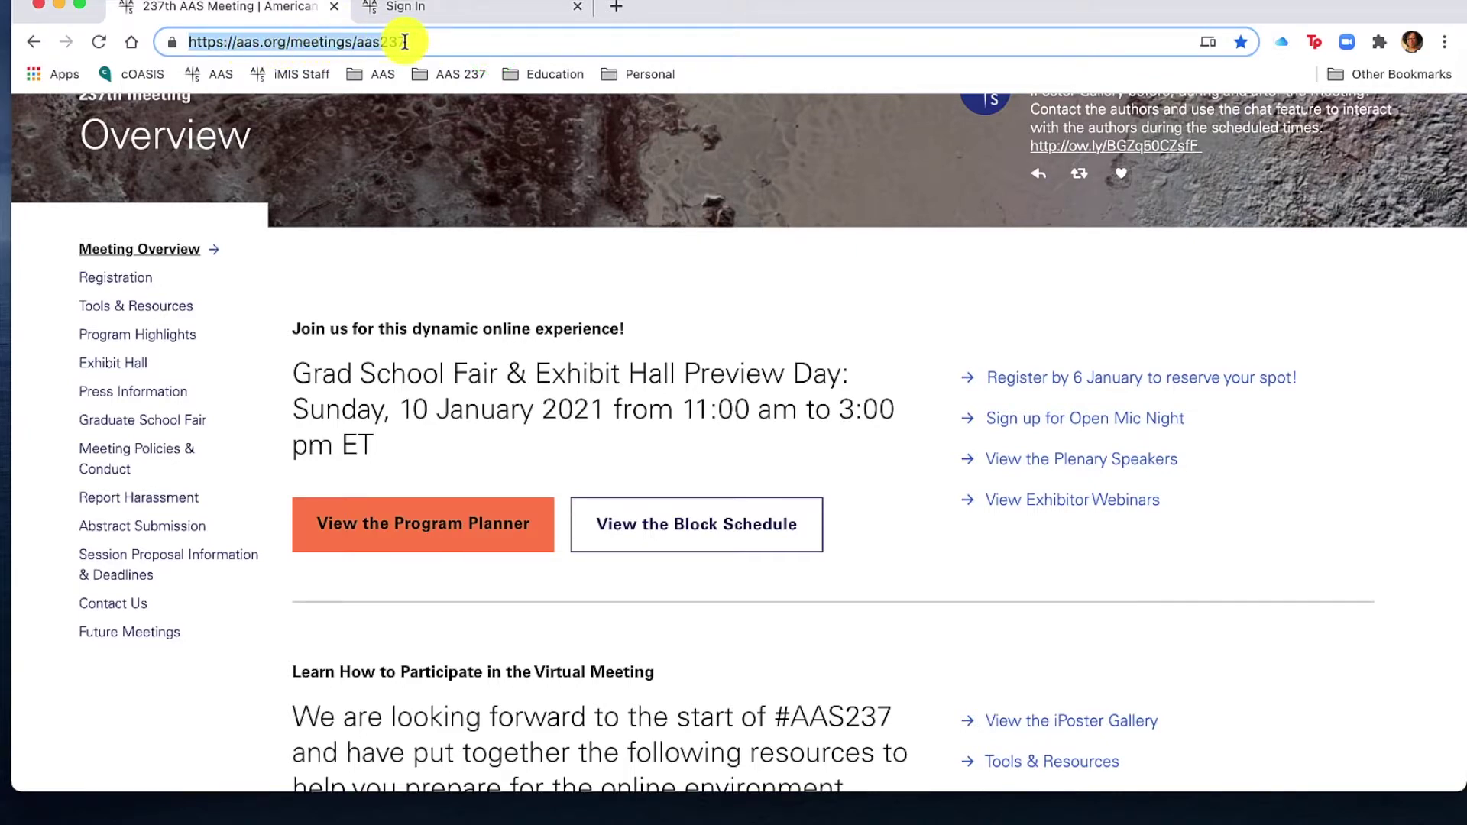
# - Open the Program Planner from the 237th AAS meeting overview page
pyautogui.click(514, 252)
pyautogui.scroll(-3, 514, 252)
pyautogui.scroll(-2, 516, 260)
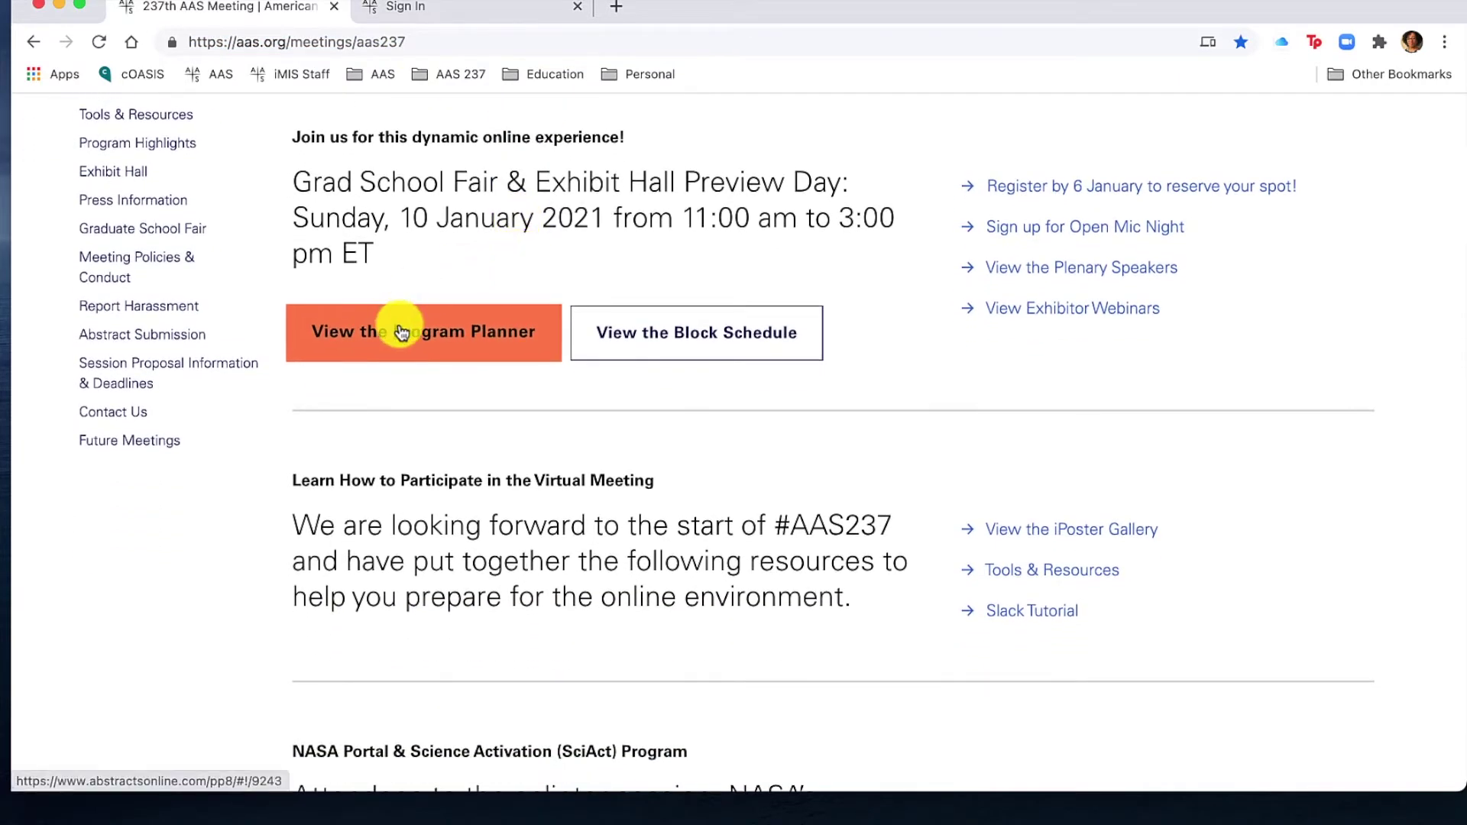
pyautogui.click(401, 331)
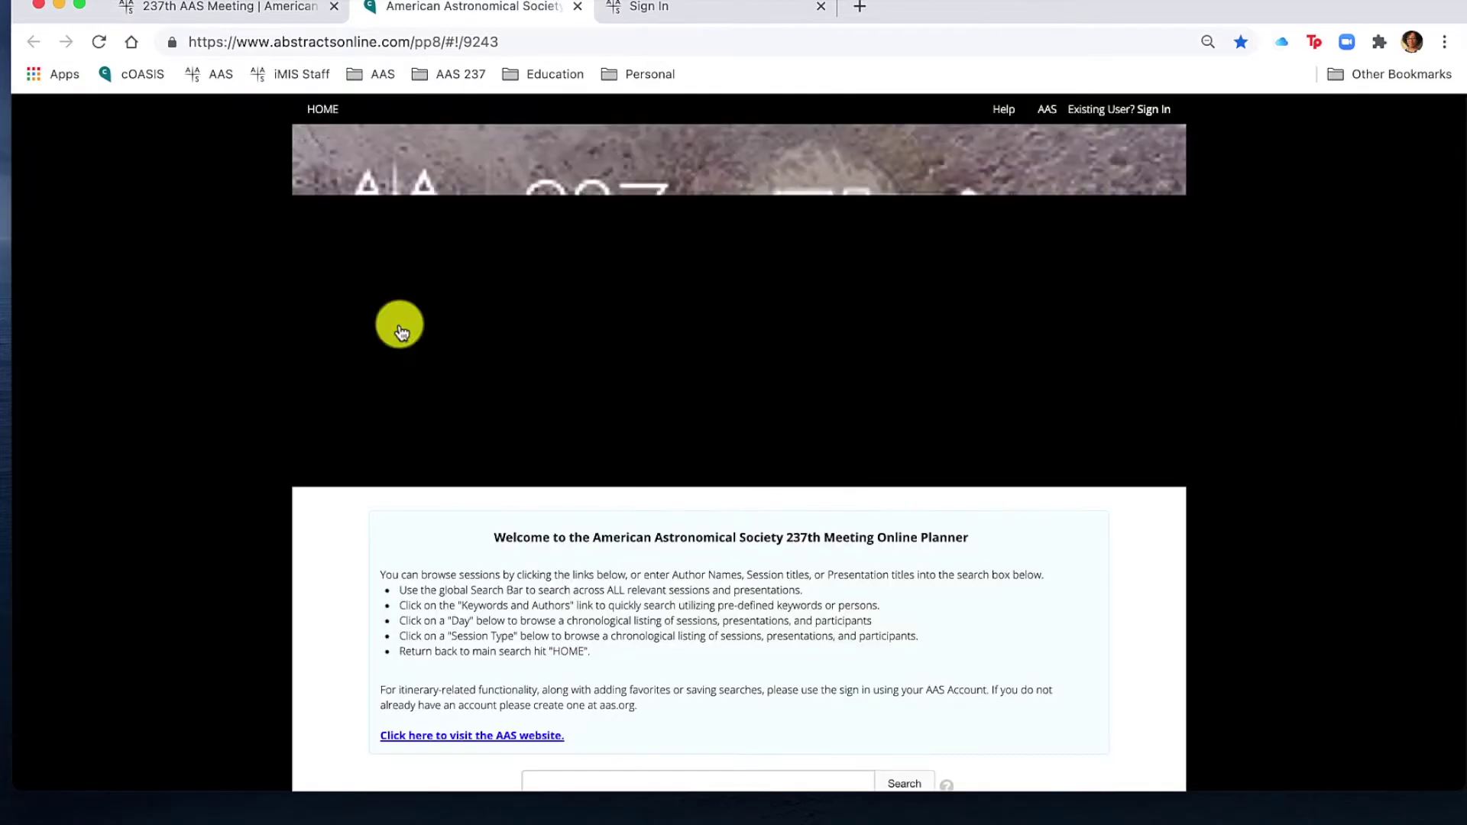
# - Try 232 as a search term in the online planner and clear the search box
pyautogui.scroll(-5, 400, 331)
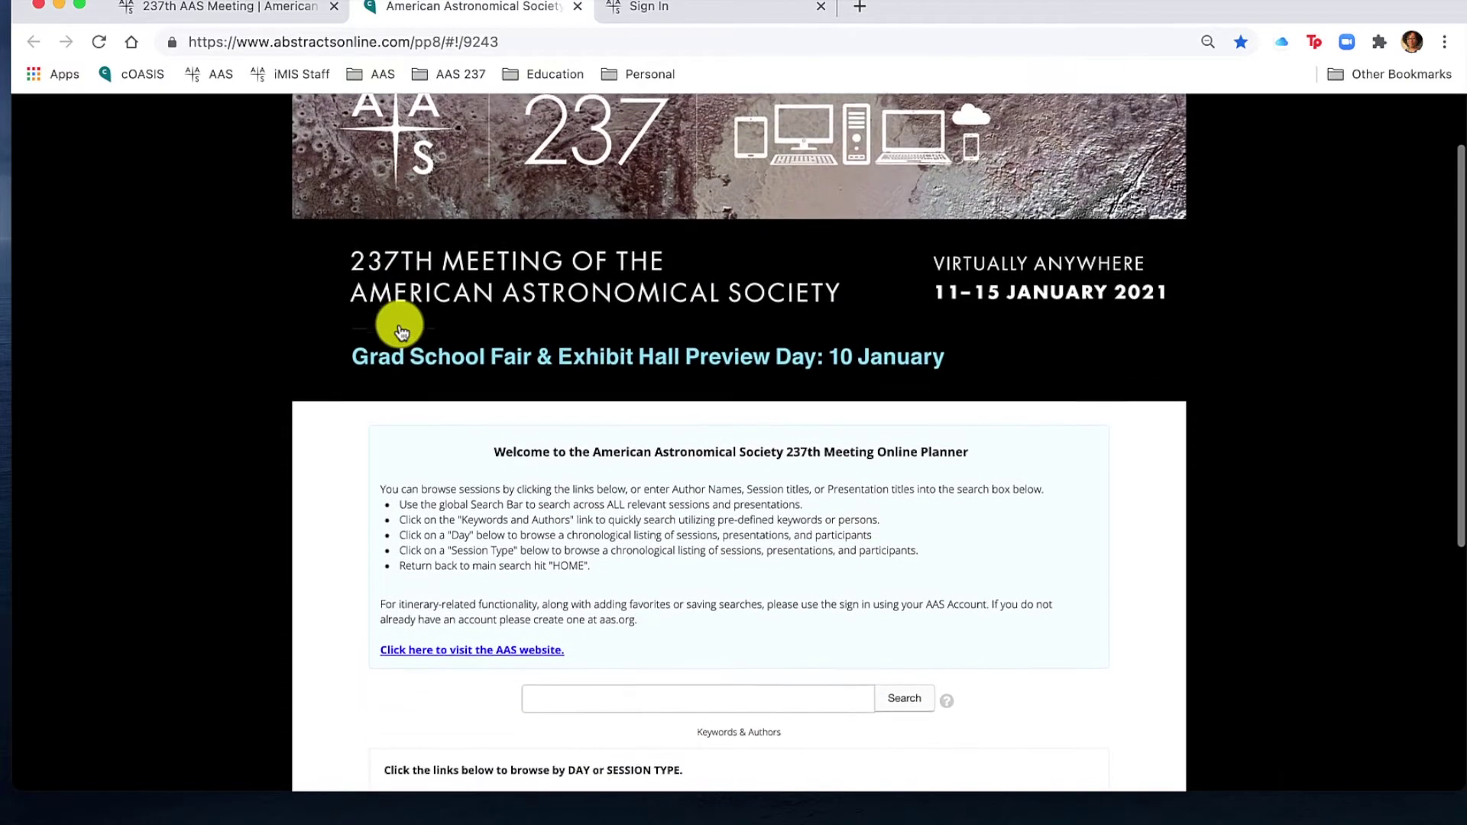
pyautogui.scroll(-5, 398, 330)
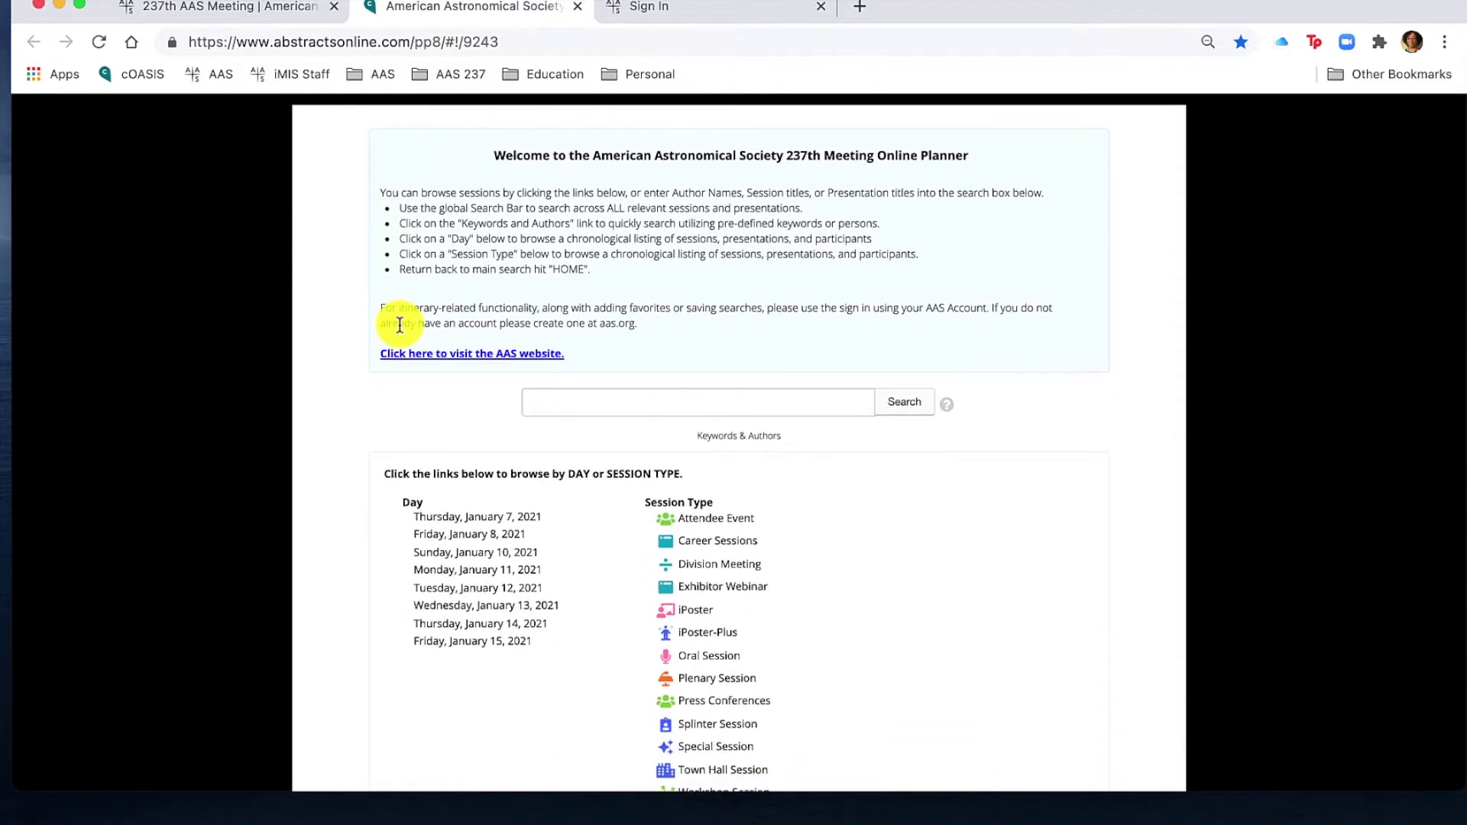
pyautogui.scroll(8, 399, 325)
pyautogui.scroll(-8, 399, 325)
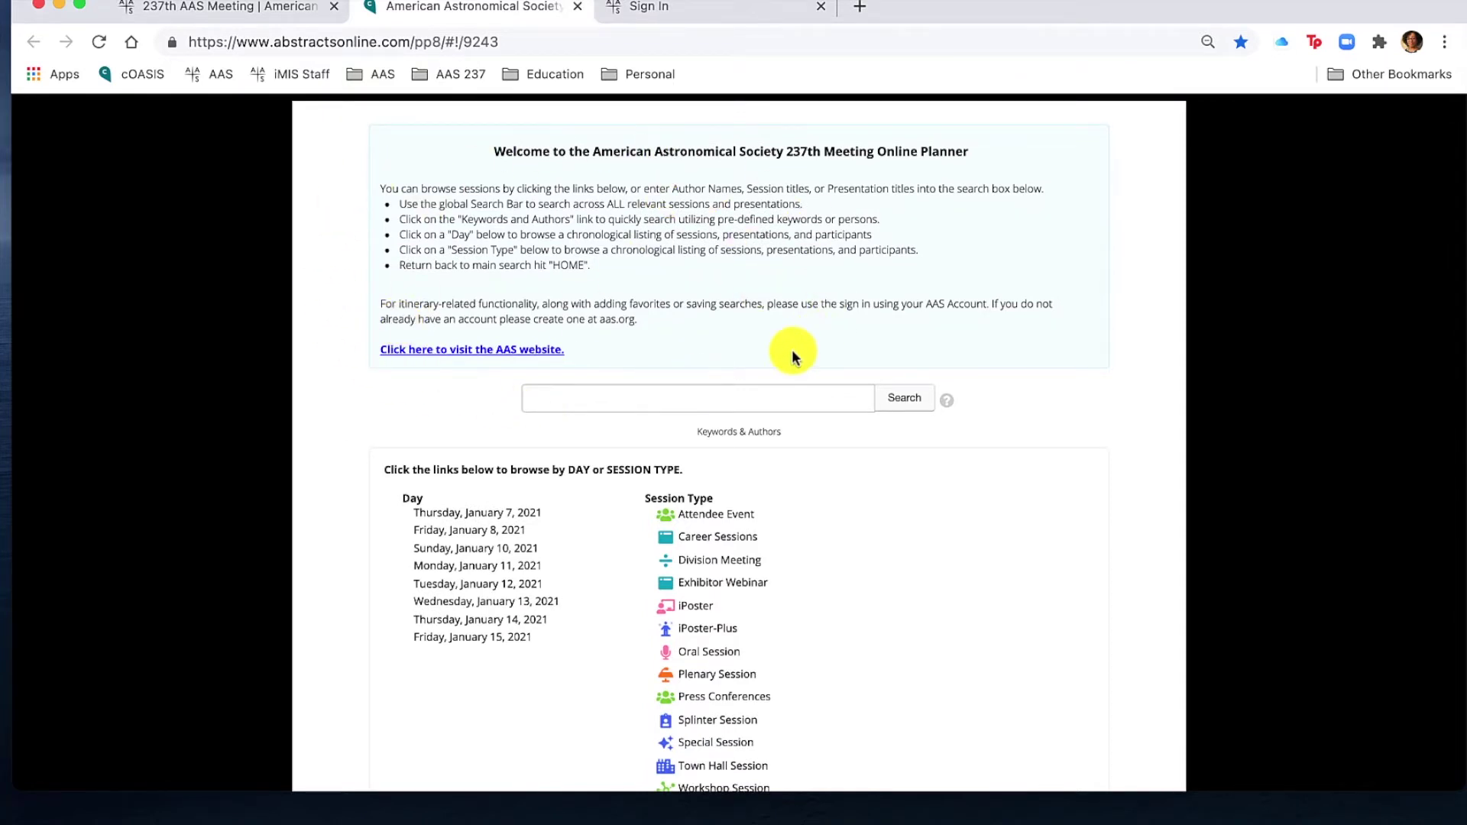
pyautogui.scroll(-3, 791, 350)
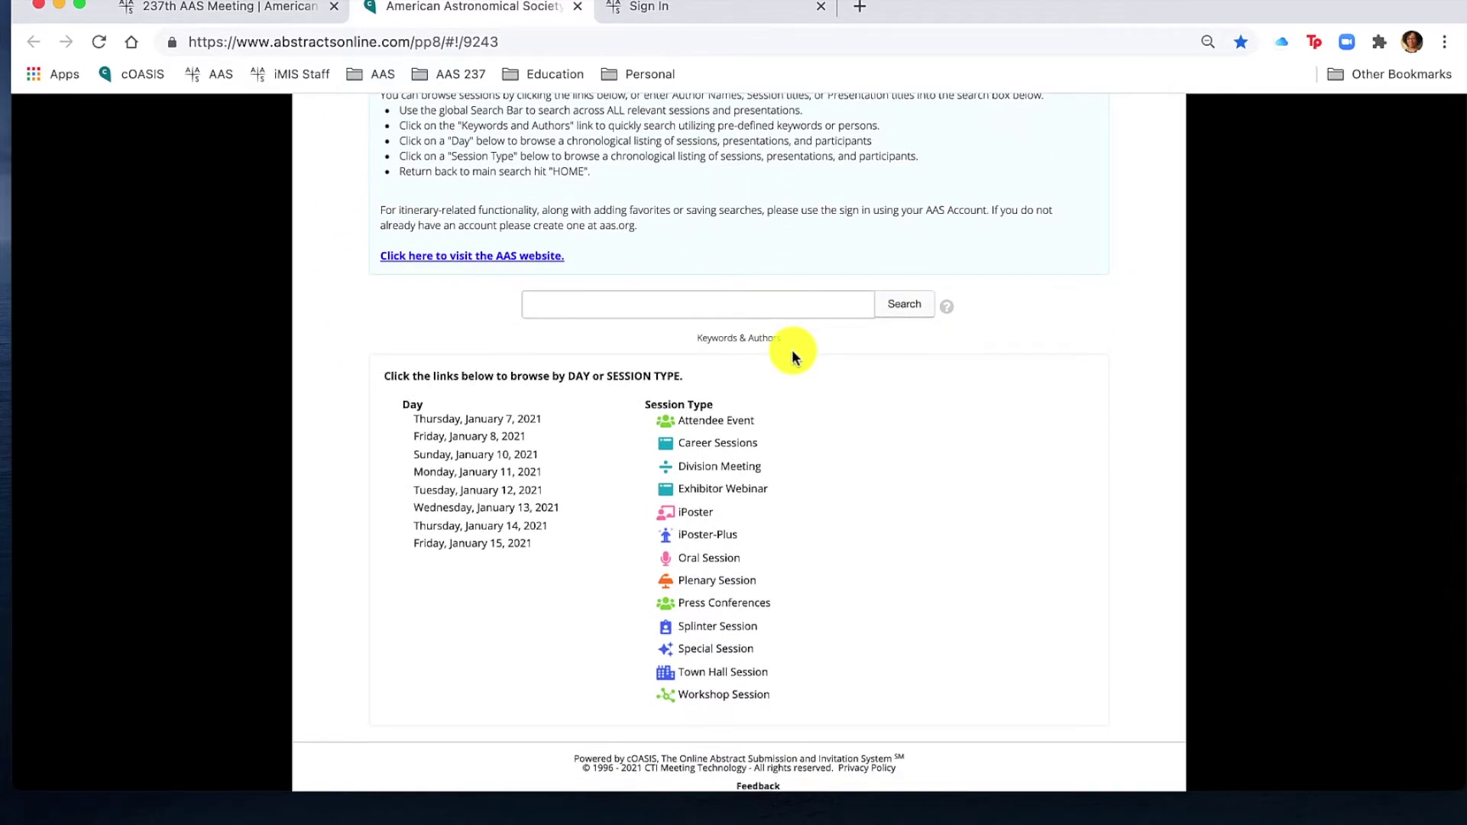
pyautogui.click(606, 310)
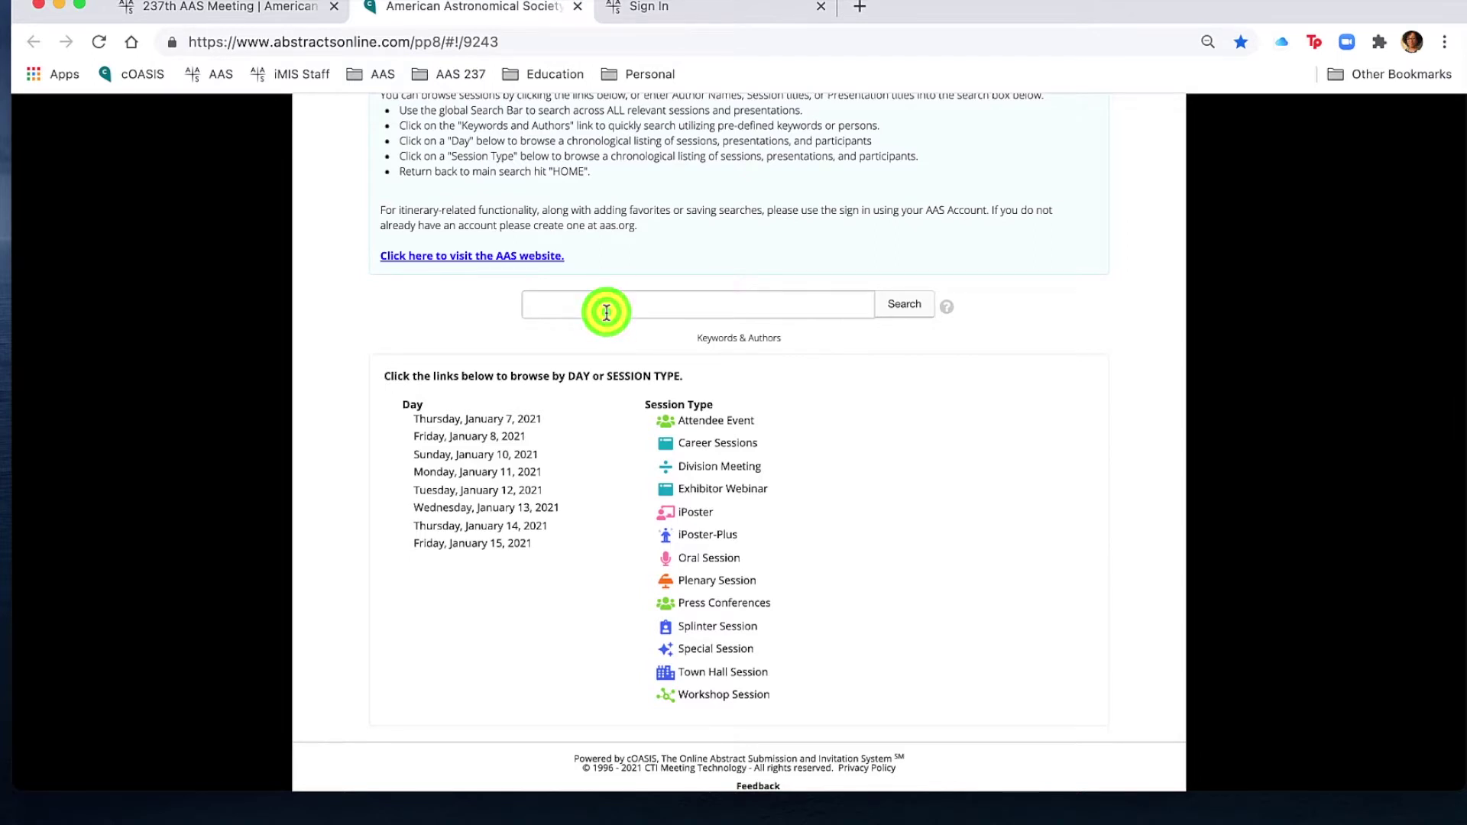
pyautogui.write('232')
pyautogui.press('BackSpace')
pyautogui.press('BackSpace')
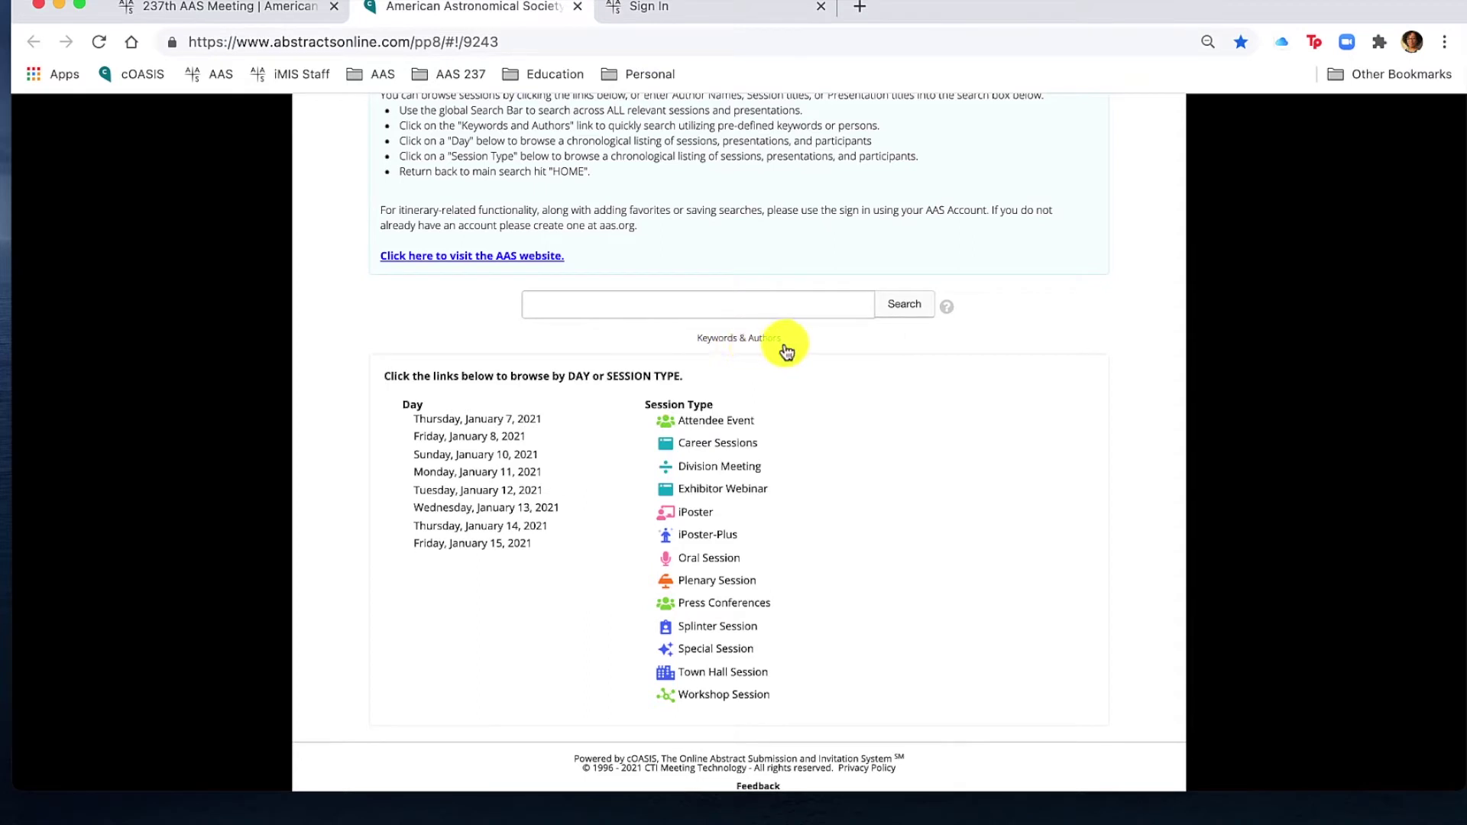
# - Try "plena" and an author's name as search terms in the planner without running the search
pyautogui.click(742, 306)
pyautogui.write('plena')
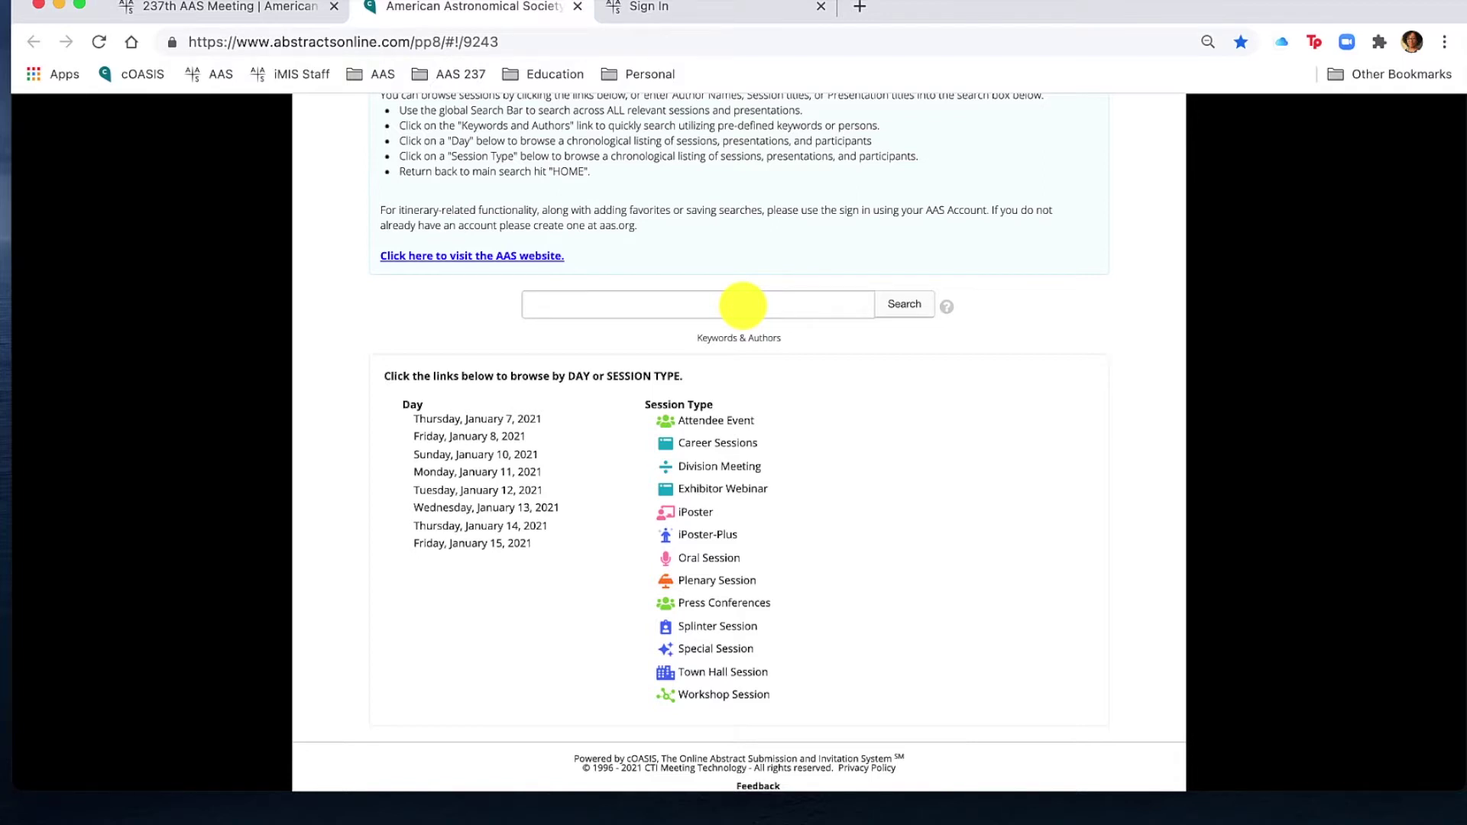
pyautogui.write('Jane d')
pyautogui.write('Doe')
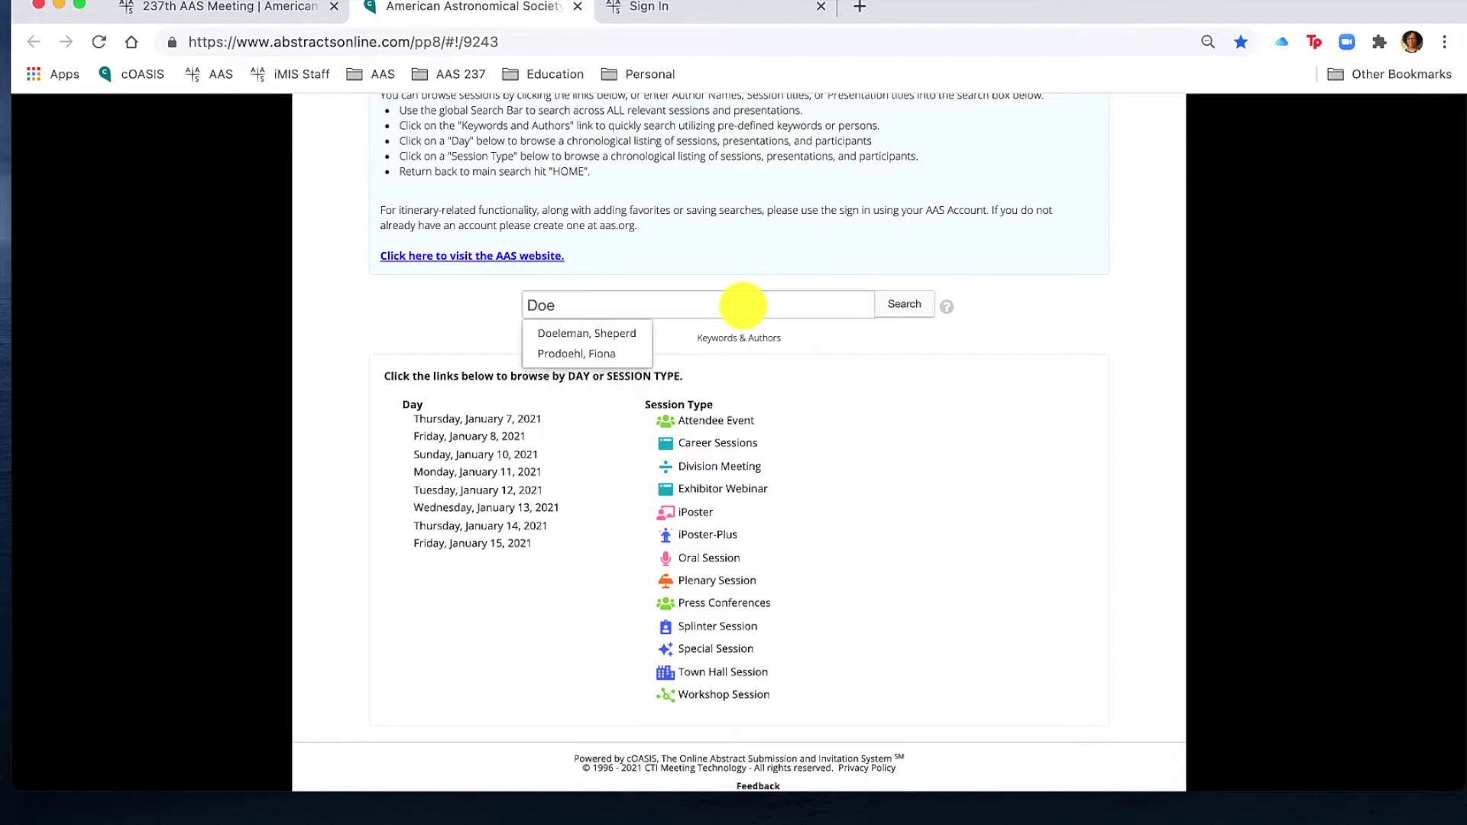
pyautogui.click(965, 412)
# - Browse the planner by the Plenary Session type and look through the listed sessions
pyautogui.scroll(-1, 964, 412)
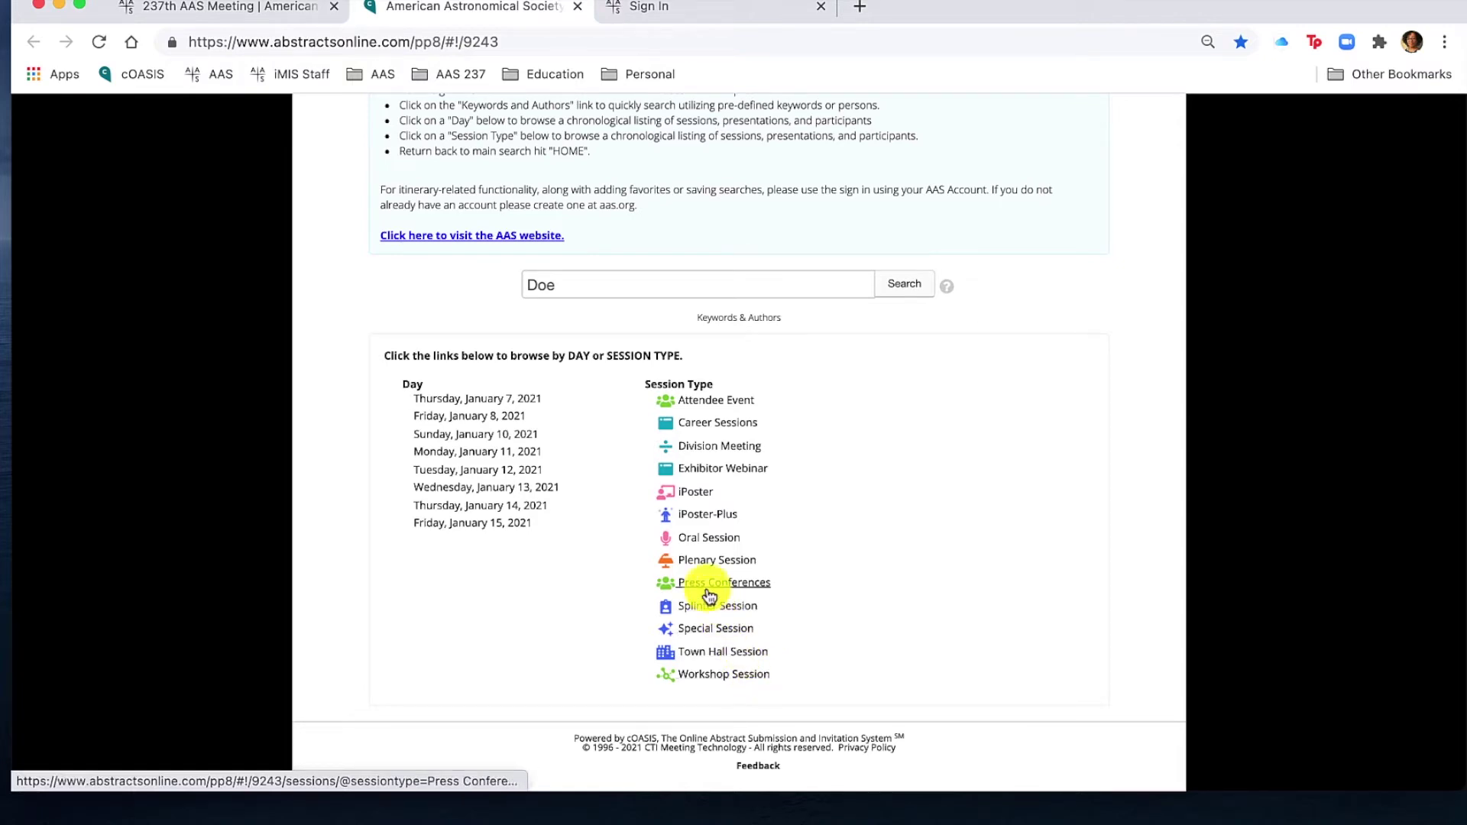
pyautogui.click(702, 562)
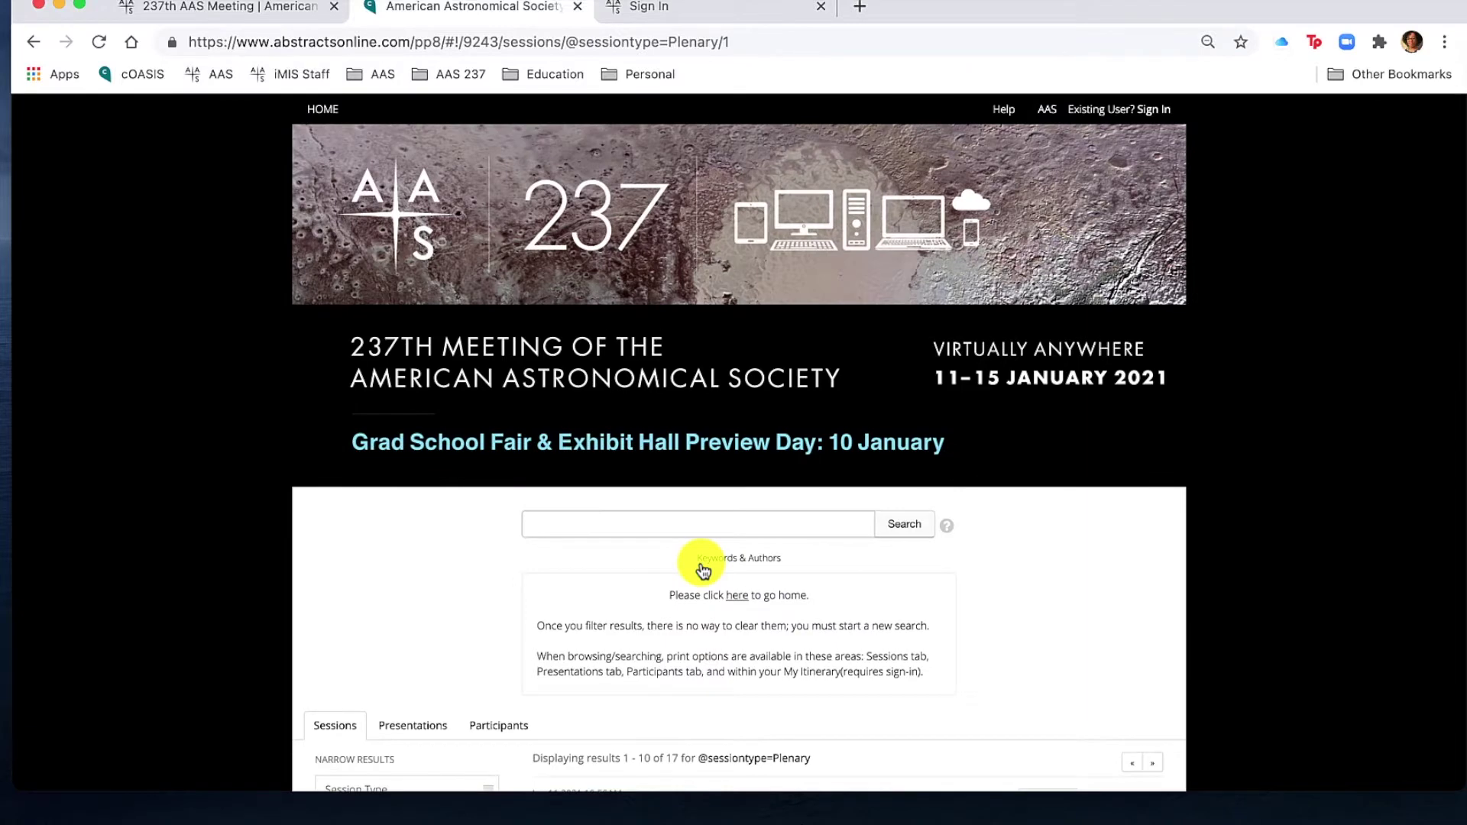
pyautogui.scroll(-4, 702, 566)
pyautogui.scroll(-4, 701, 565)
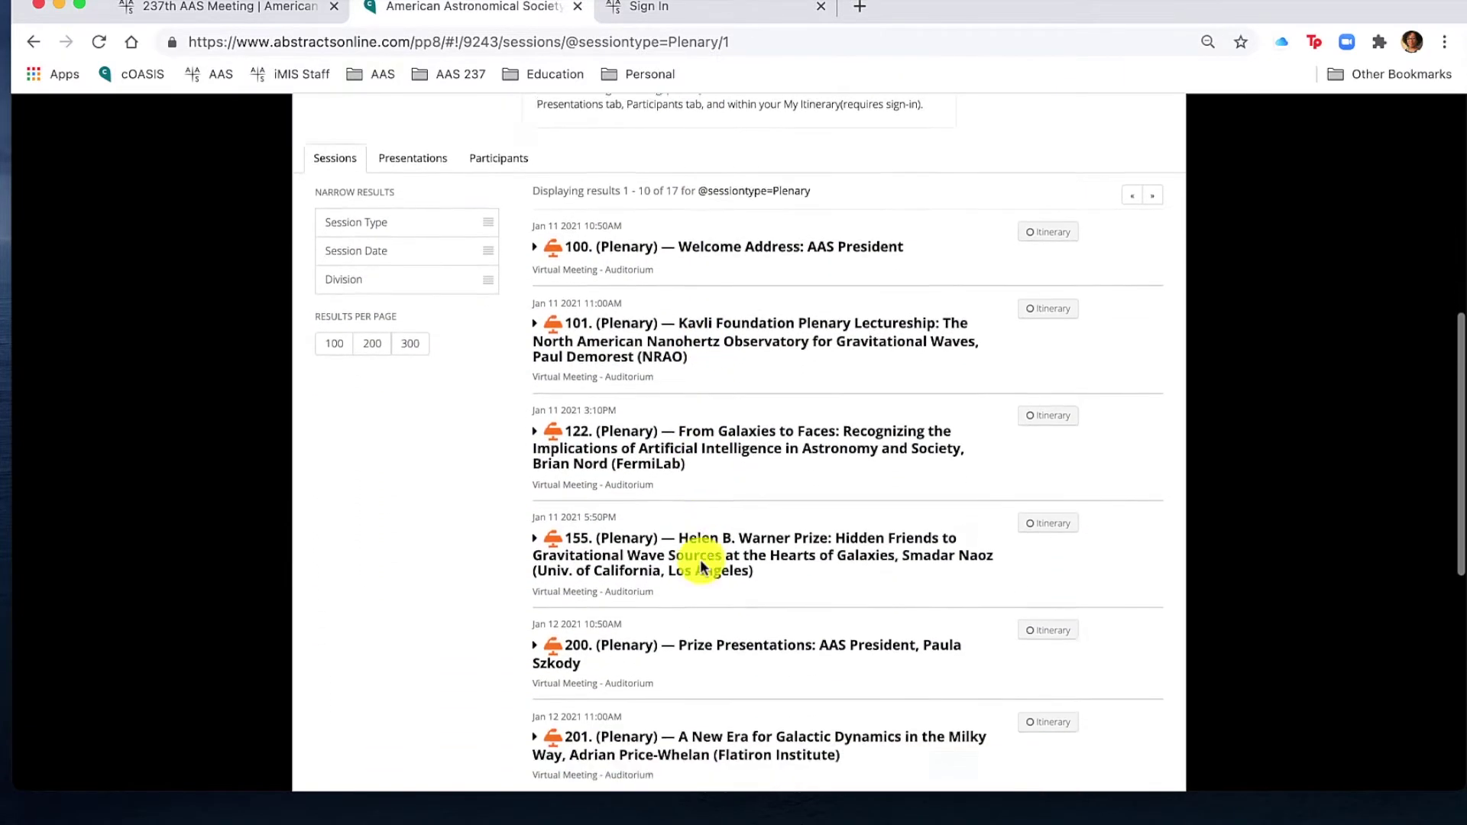
pyautogui.scroll(-1, 700, 566)
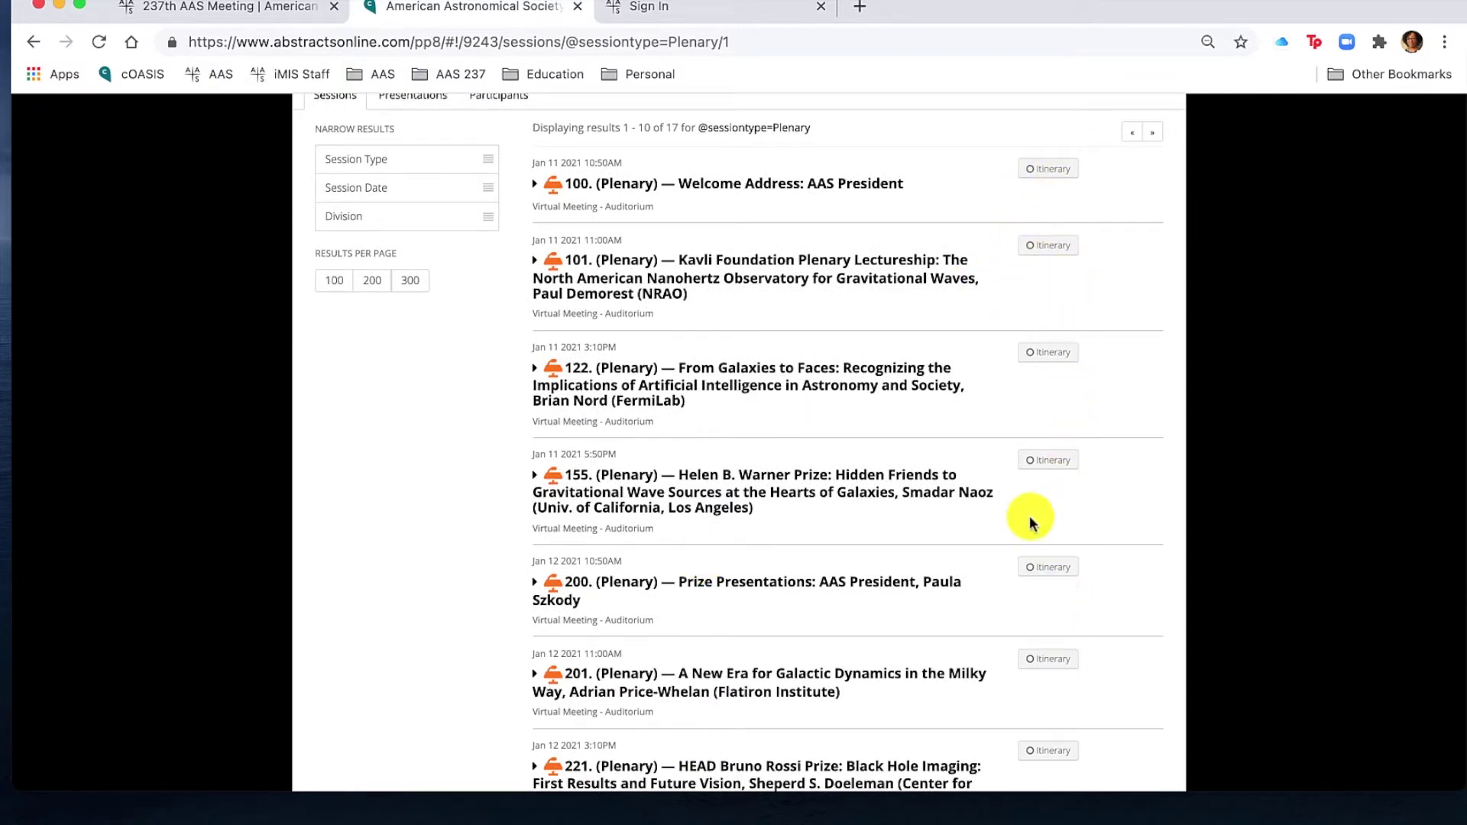
pyautogui.scroll(1, 1079, 620)
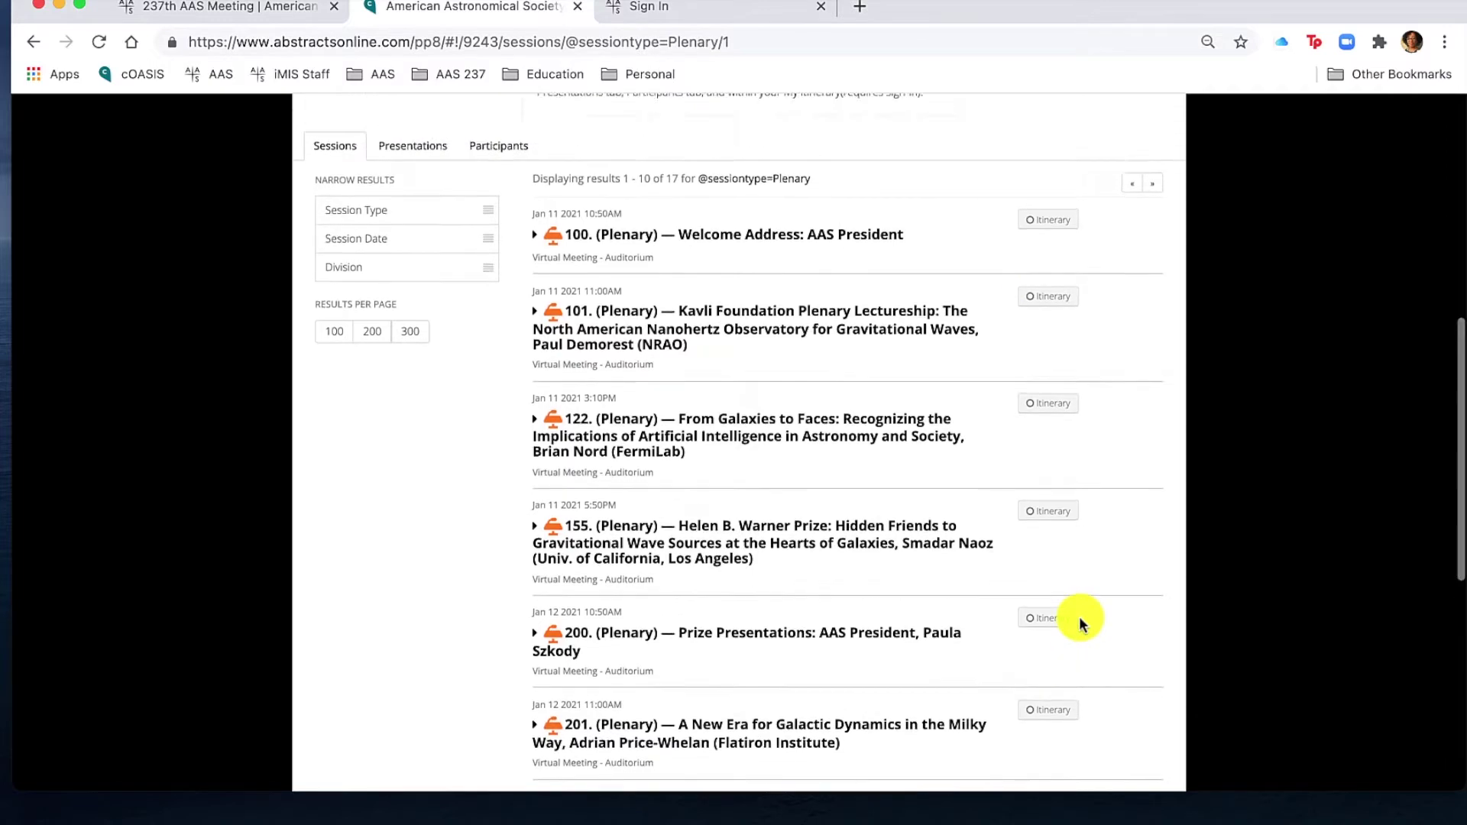
# - Sign in to the planner with the AAS account's prefilled credentials
pyautogui.scroll(10, 1080, 622)
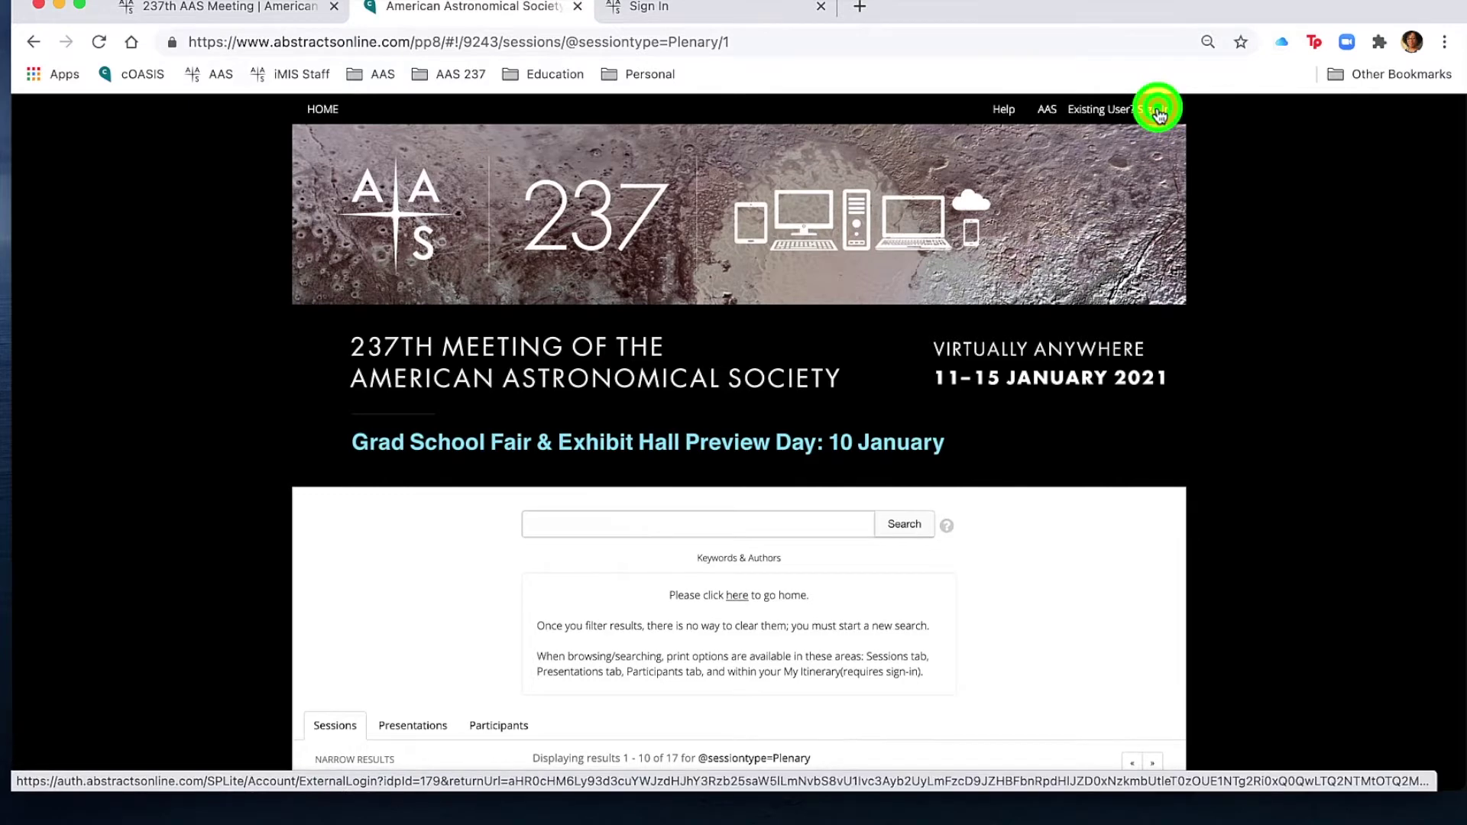
pyautogui.click(1159, 115)
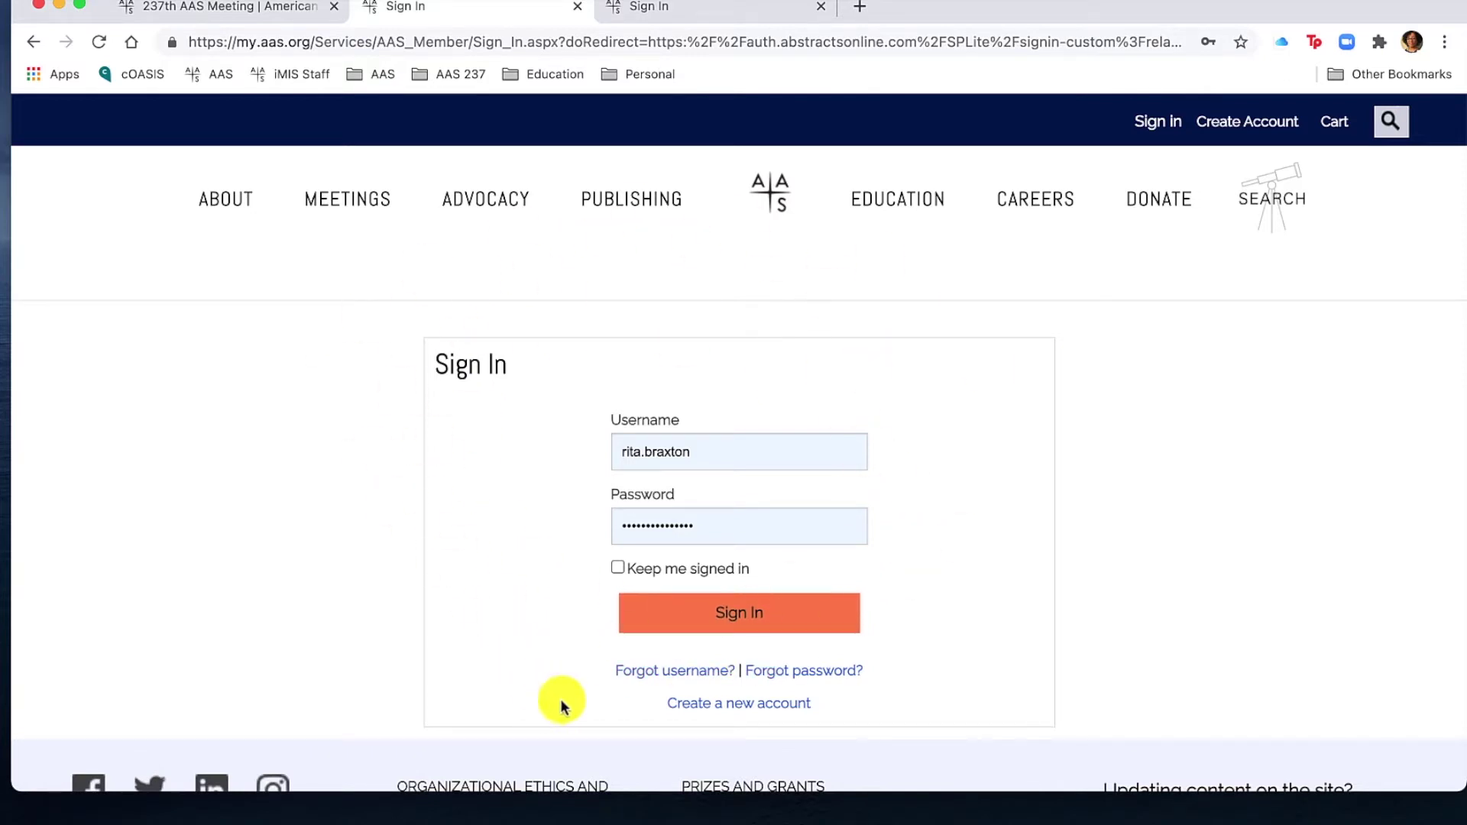
pyautogui.click(724, 619)
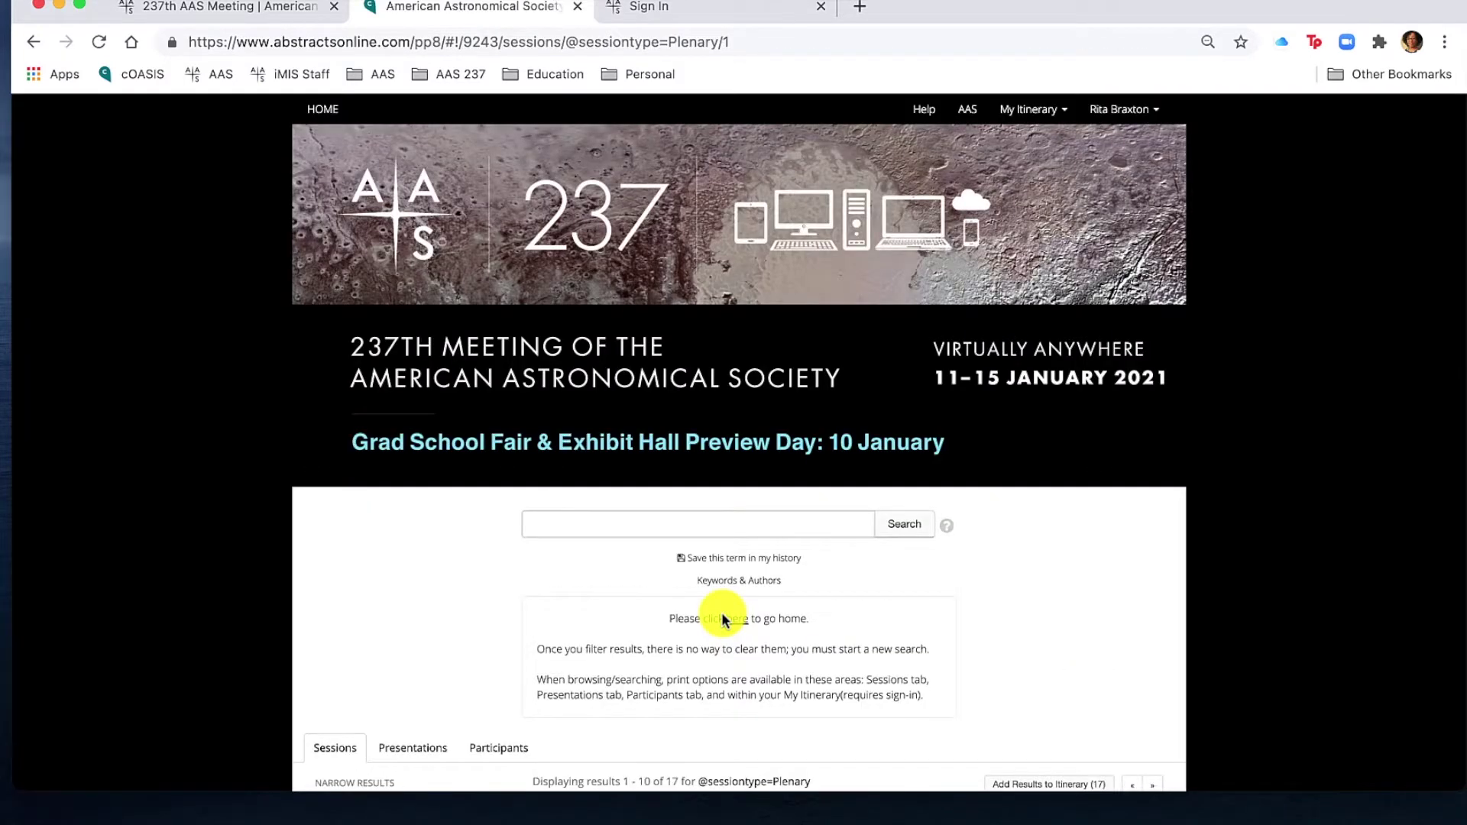
# - Review the plenary session results and switch to the list of their individual presentations
pyautogui.scroll(-2, 724, 619)
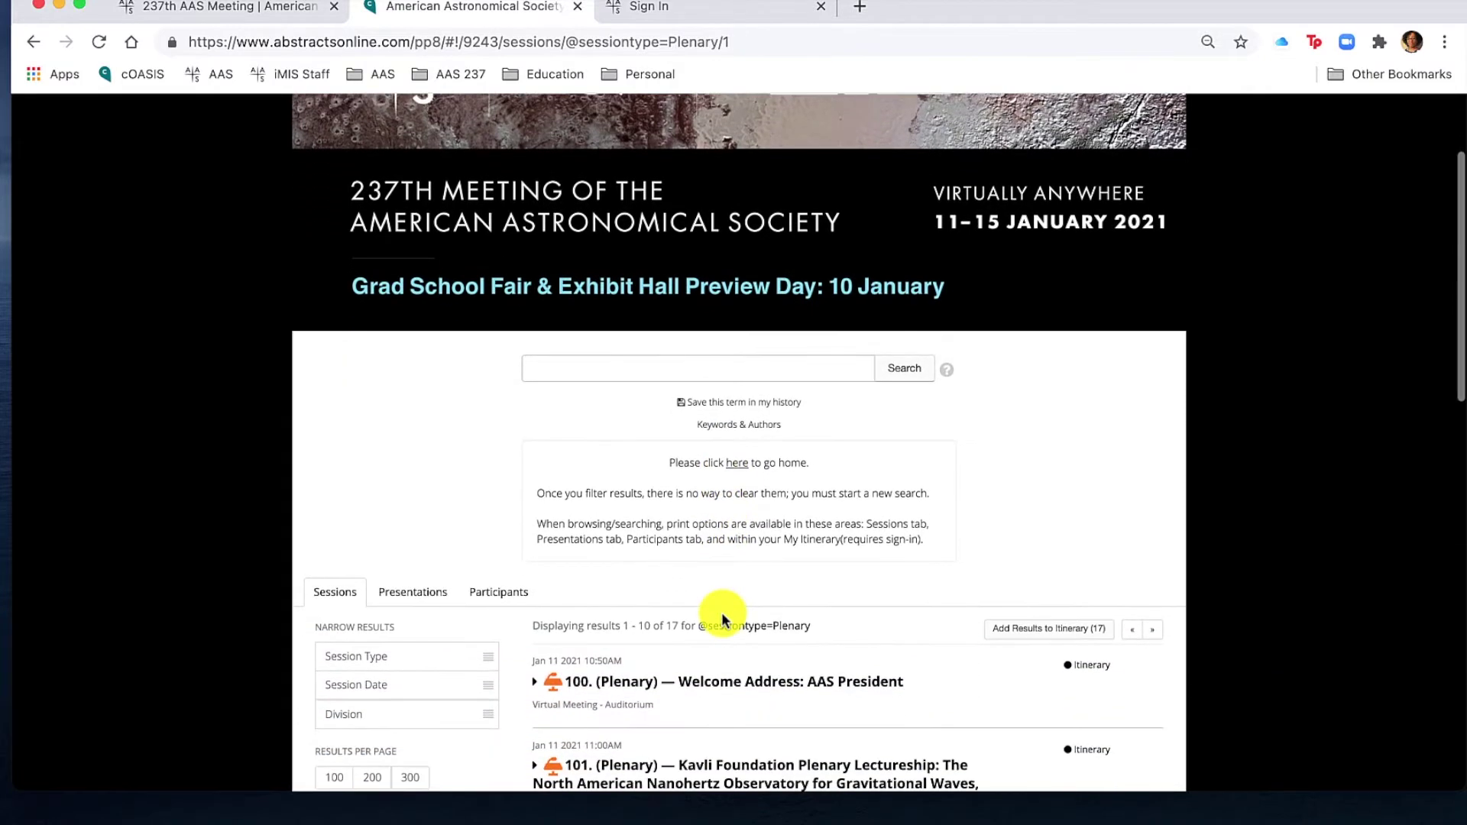
pyautogui.scroll(-3, 721, 612)
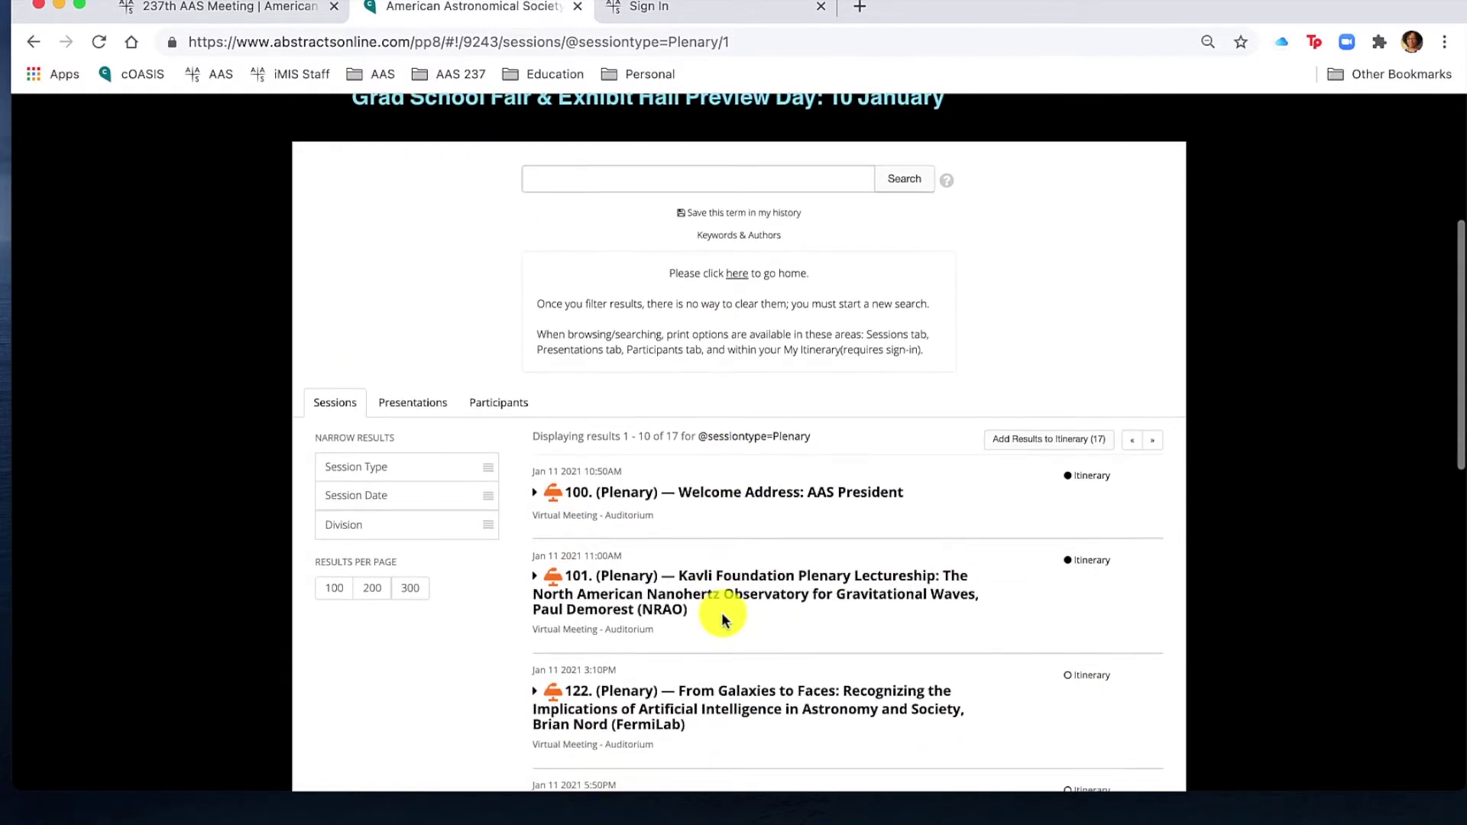
pyautogui.scroll(-3, 721, 612)
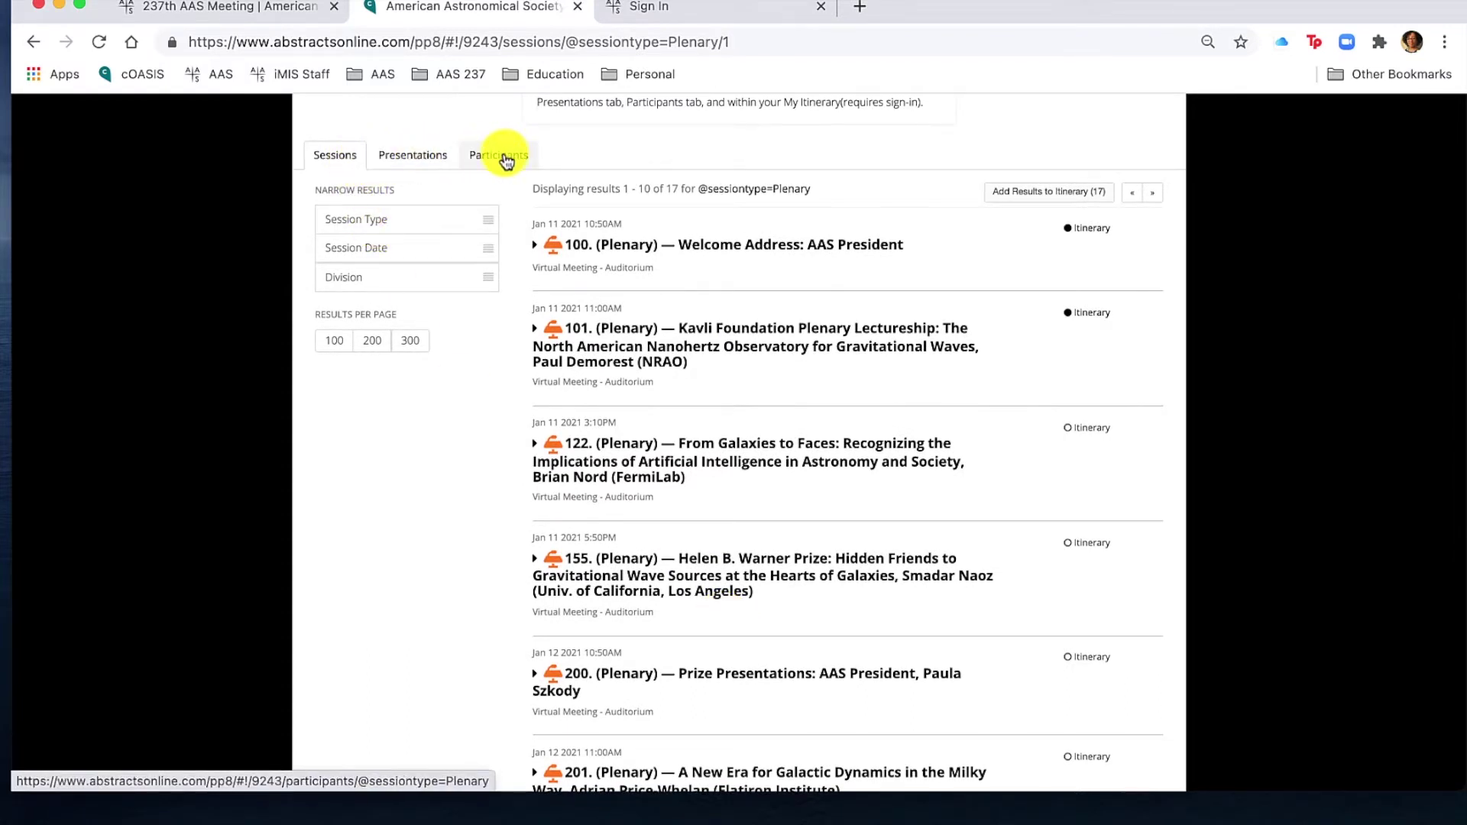
pyautogui.click(432, 155)
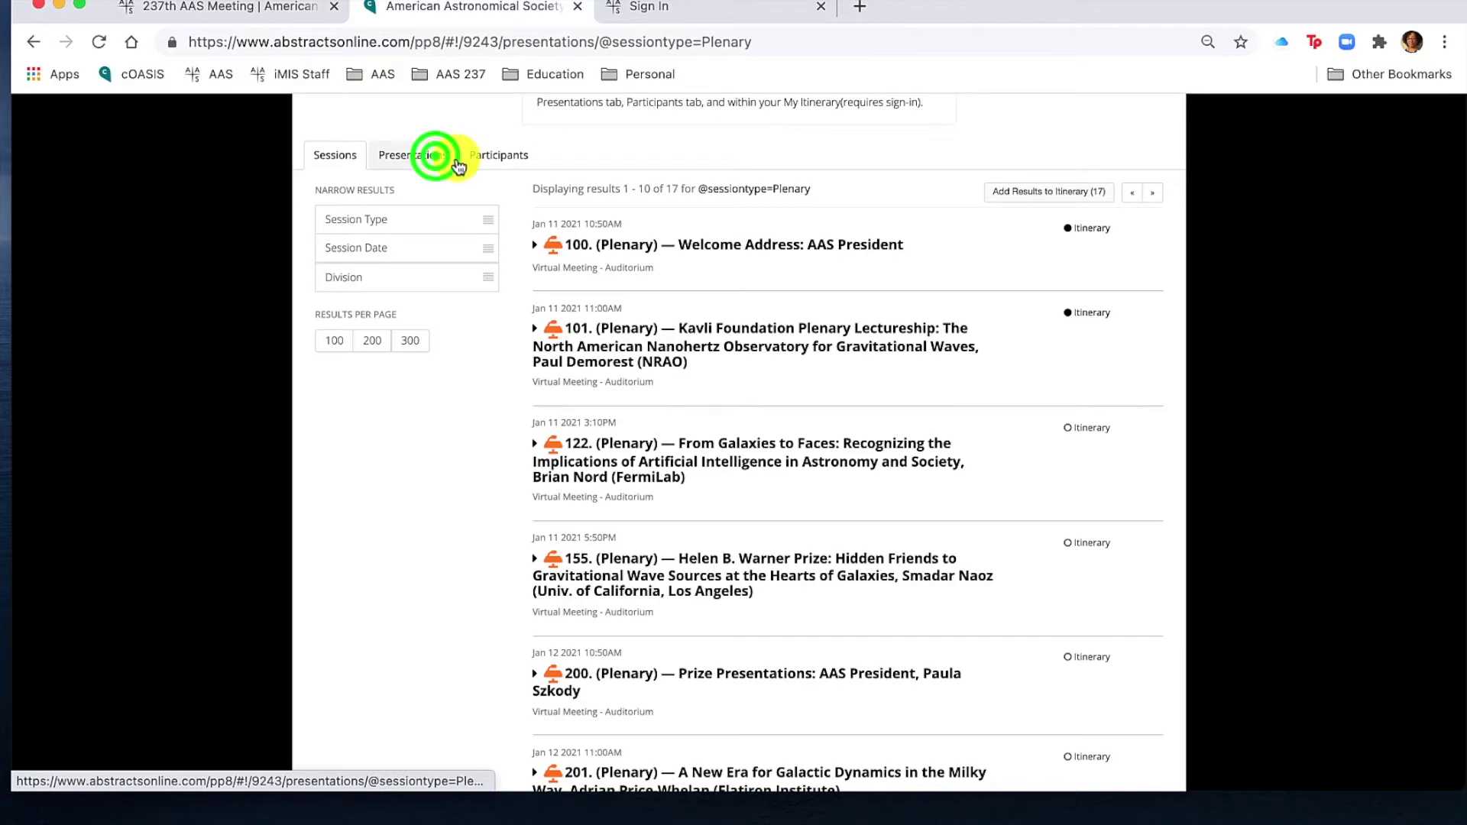
pyautogui.scroll(-7, 500, 168)
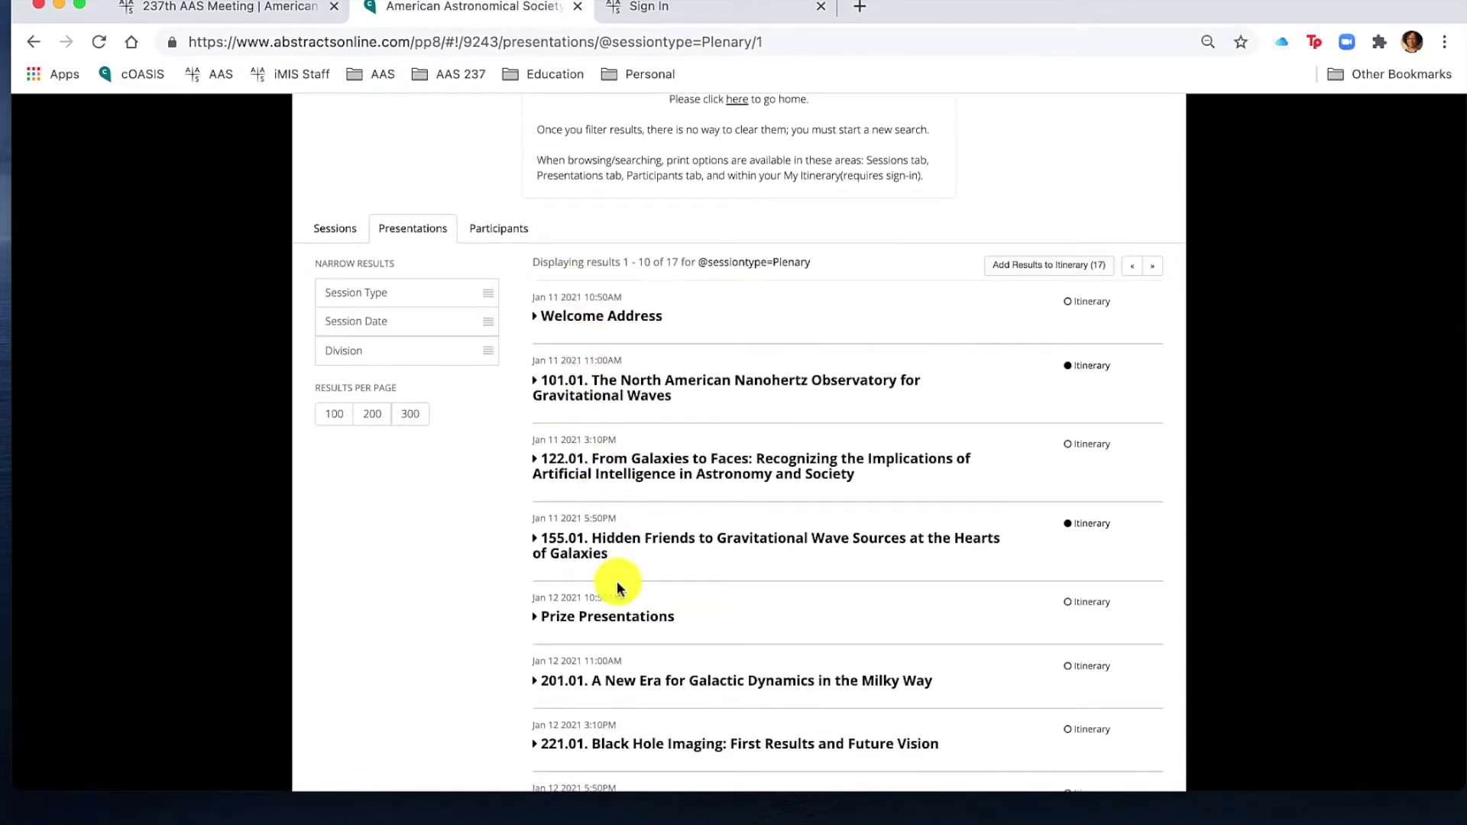
# - Return to the plenary sessions list and show 100 results per page
pyautogui.click(326, 229)
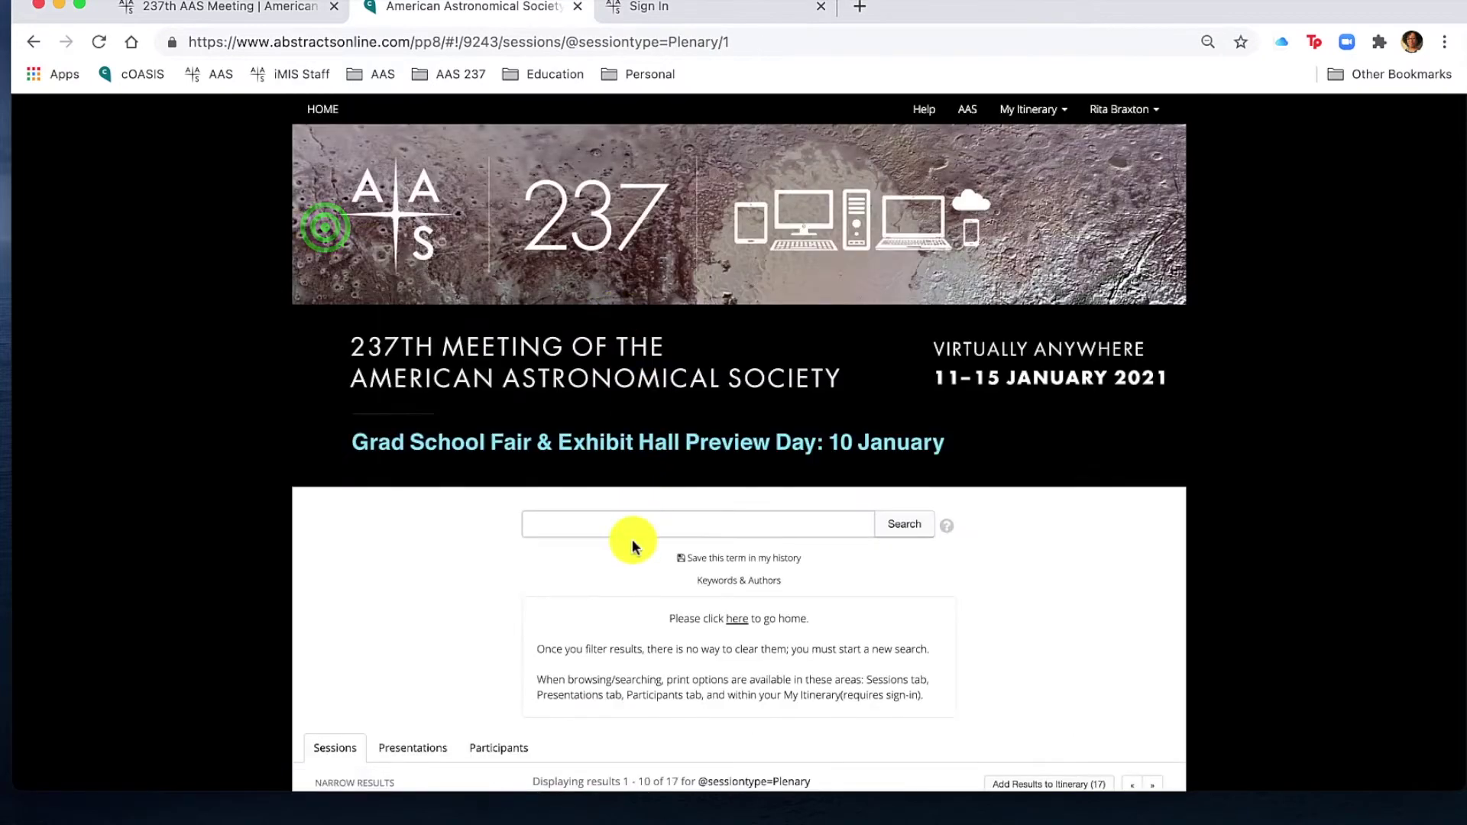
pyautogui.scroll(-5, 631, 539)
pyautogui.scroll(-2, 632, 537)
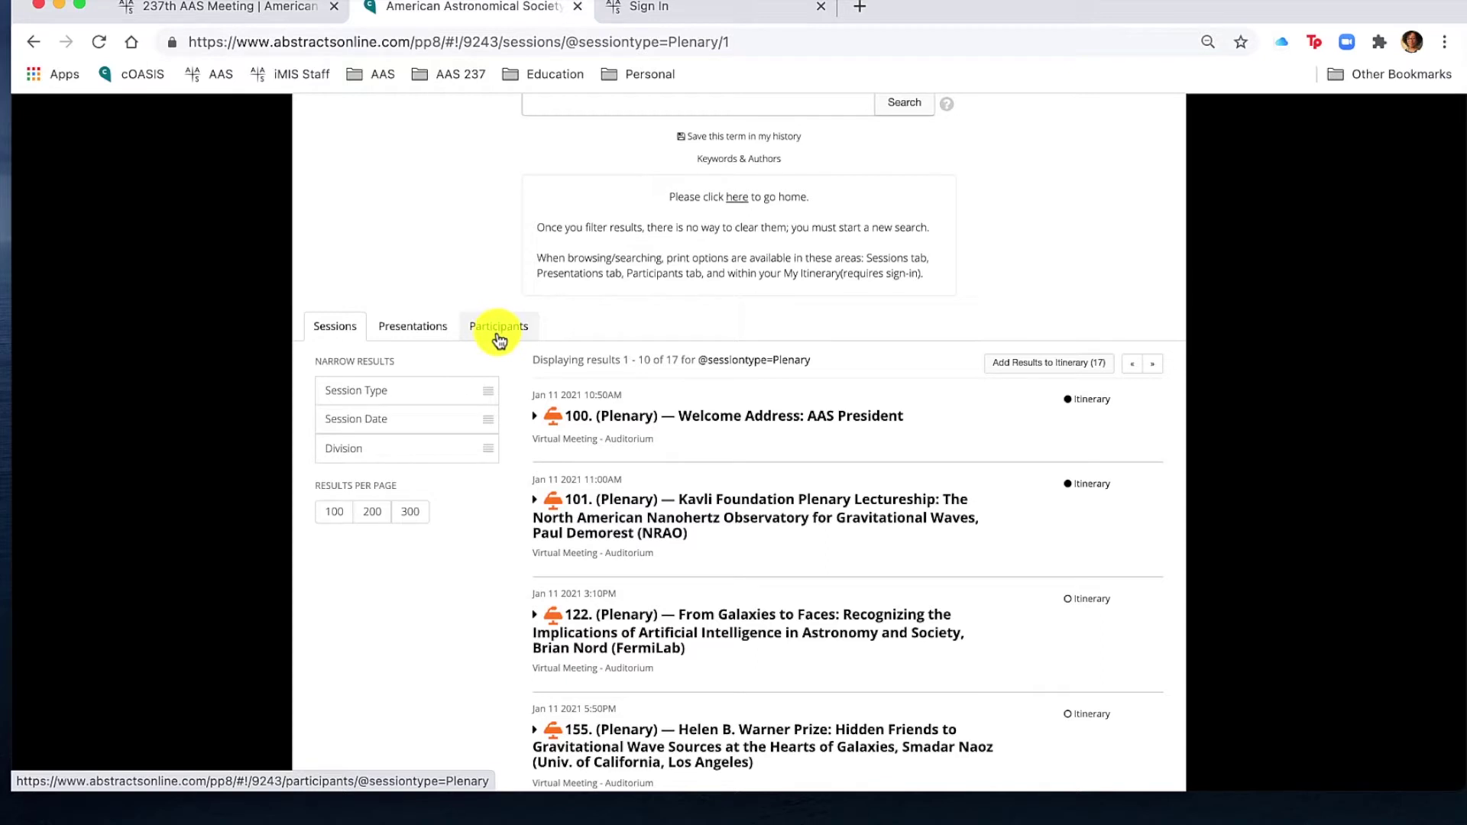
pyautogui.moveTo(533, 361); pyautogui.dragTo(814, 358)
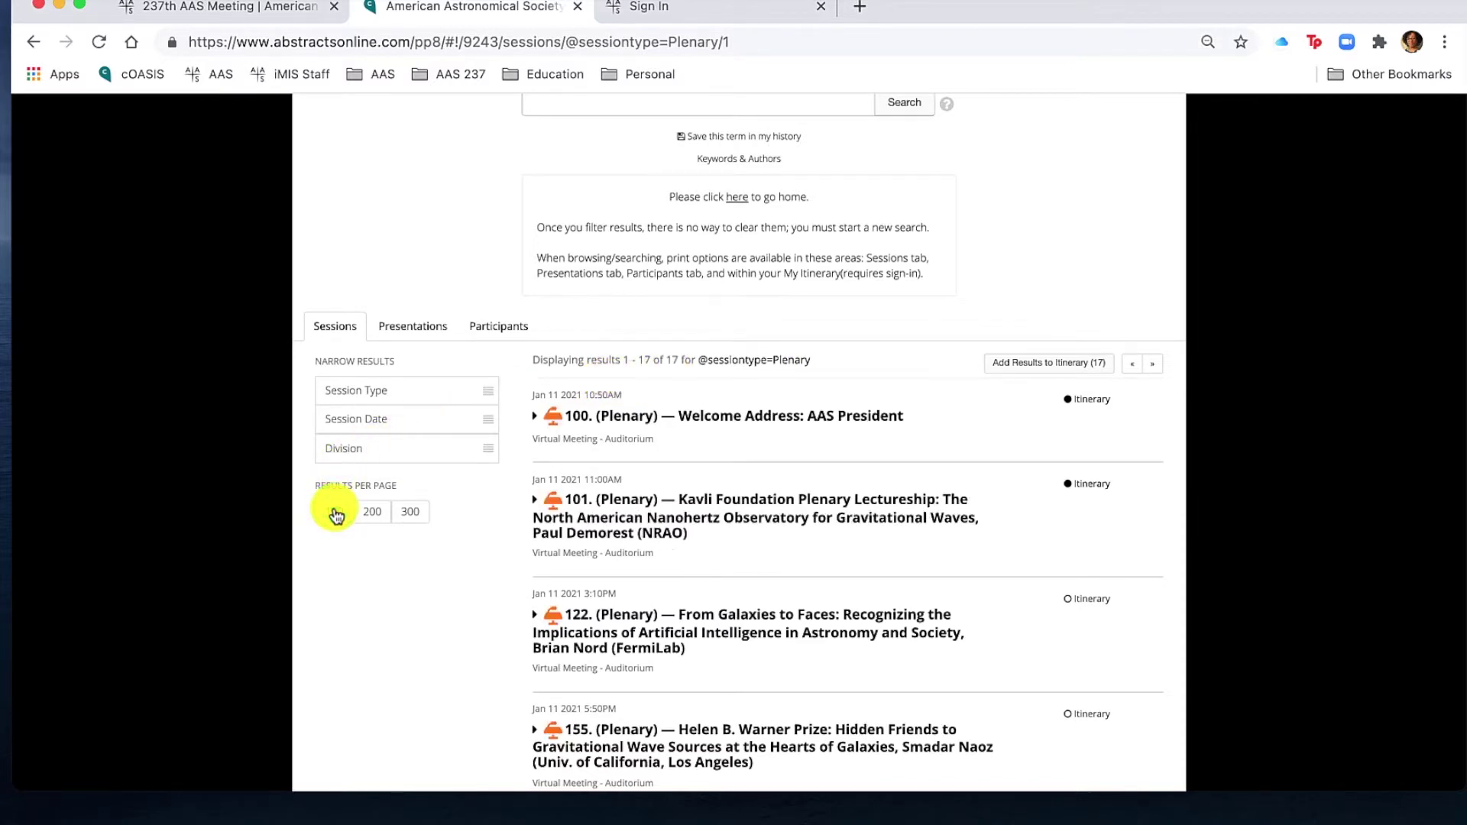
# - Look through the plenary list, open the details of session 300, and briefly highlight the speaker's name in its title
pyautogui.scroll(-8, 446, 672)
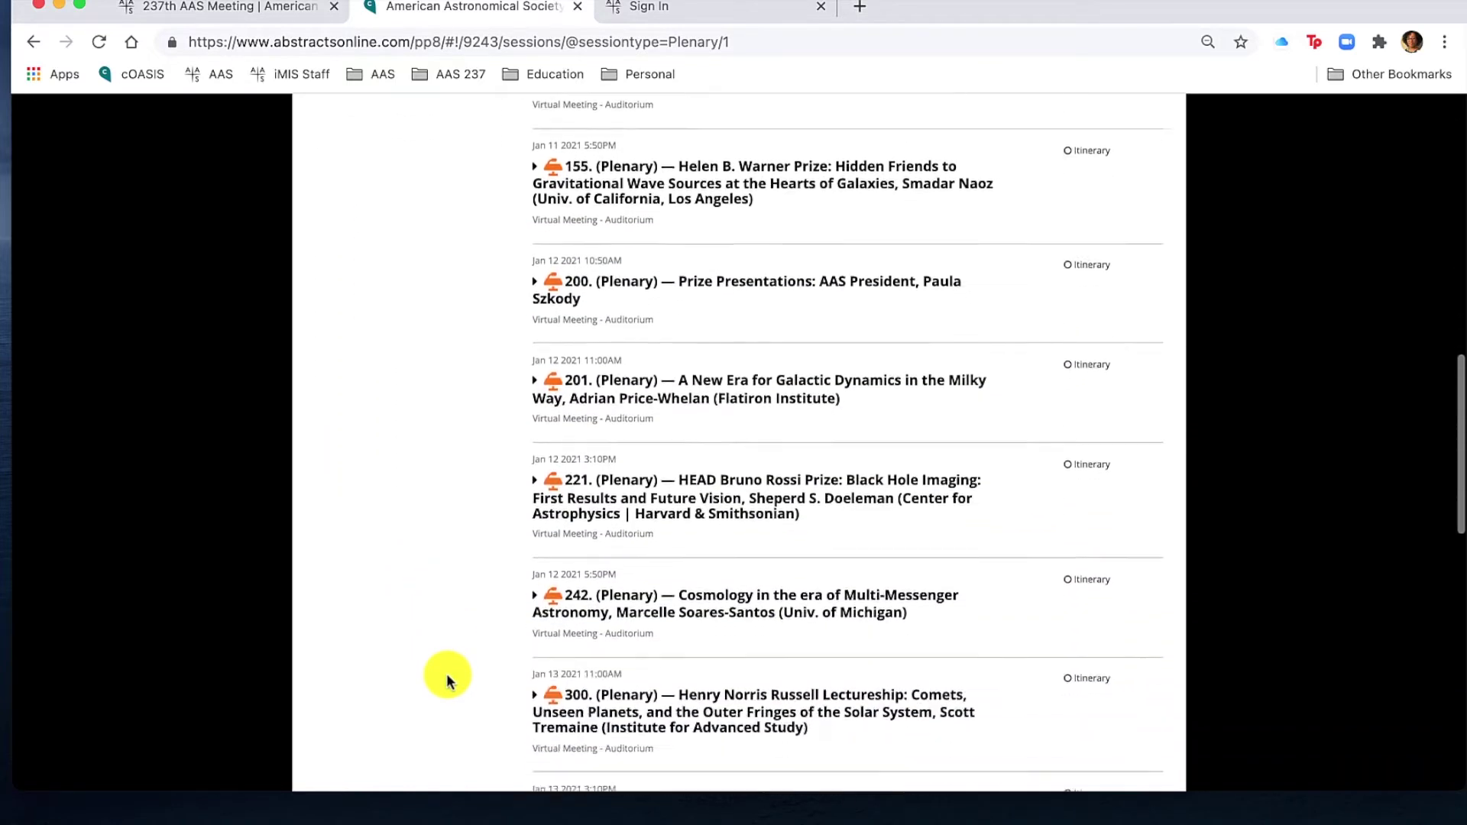
pyautogui.scroll(-3, 447, 680)
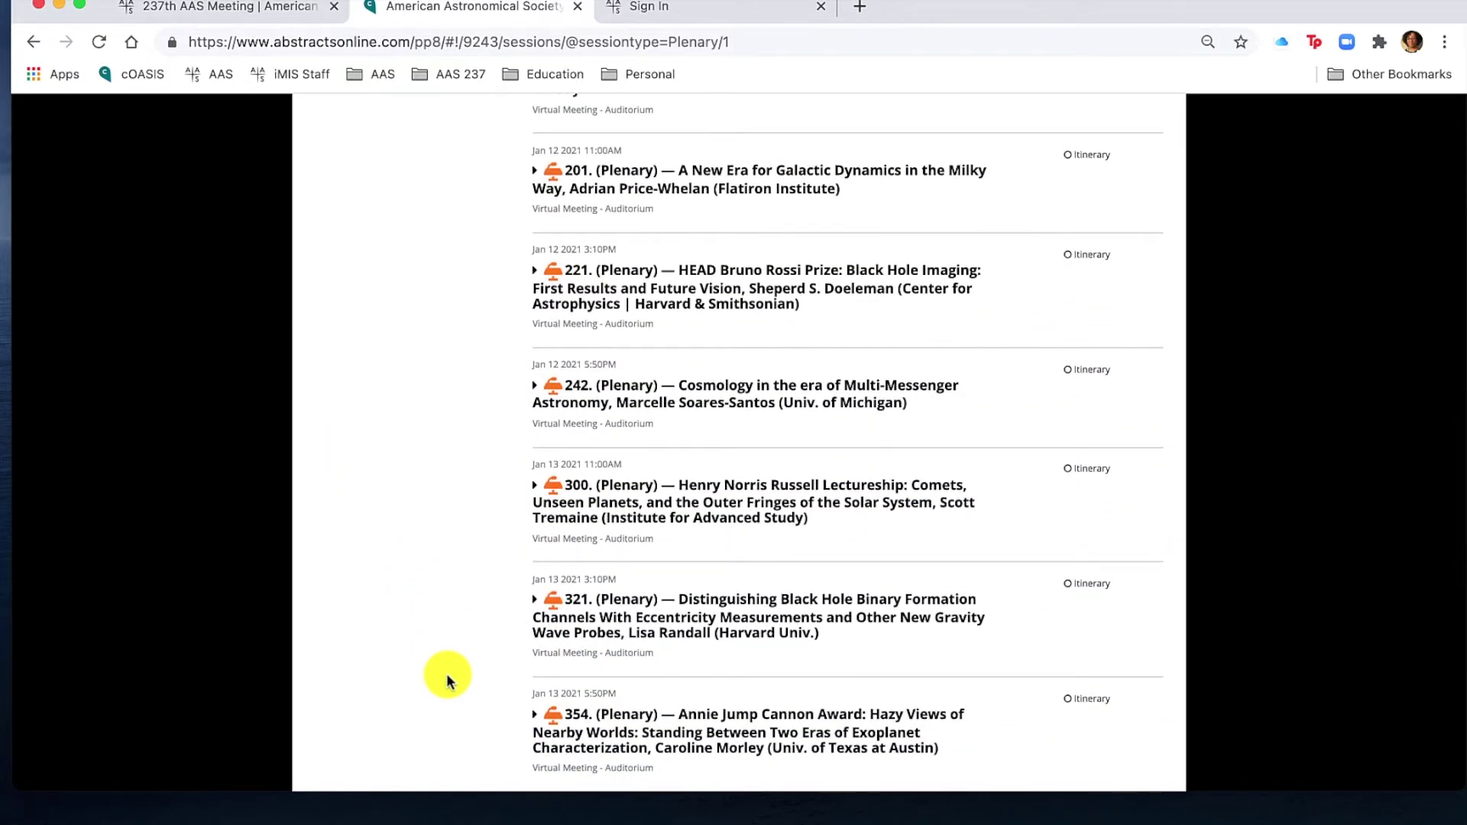
pyautogui.scroll(-1, 446, 672)
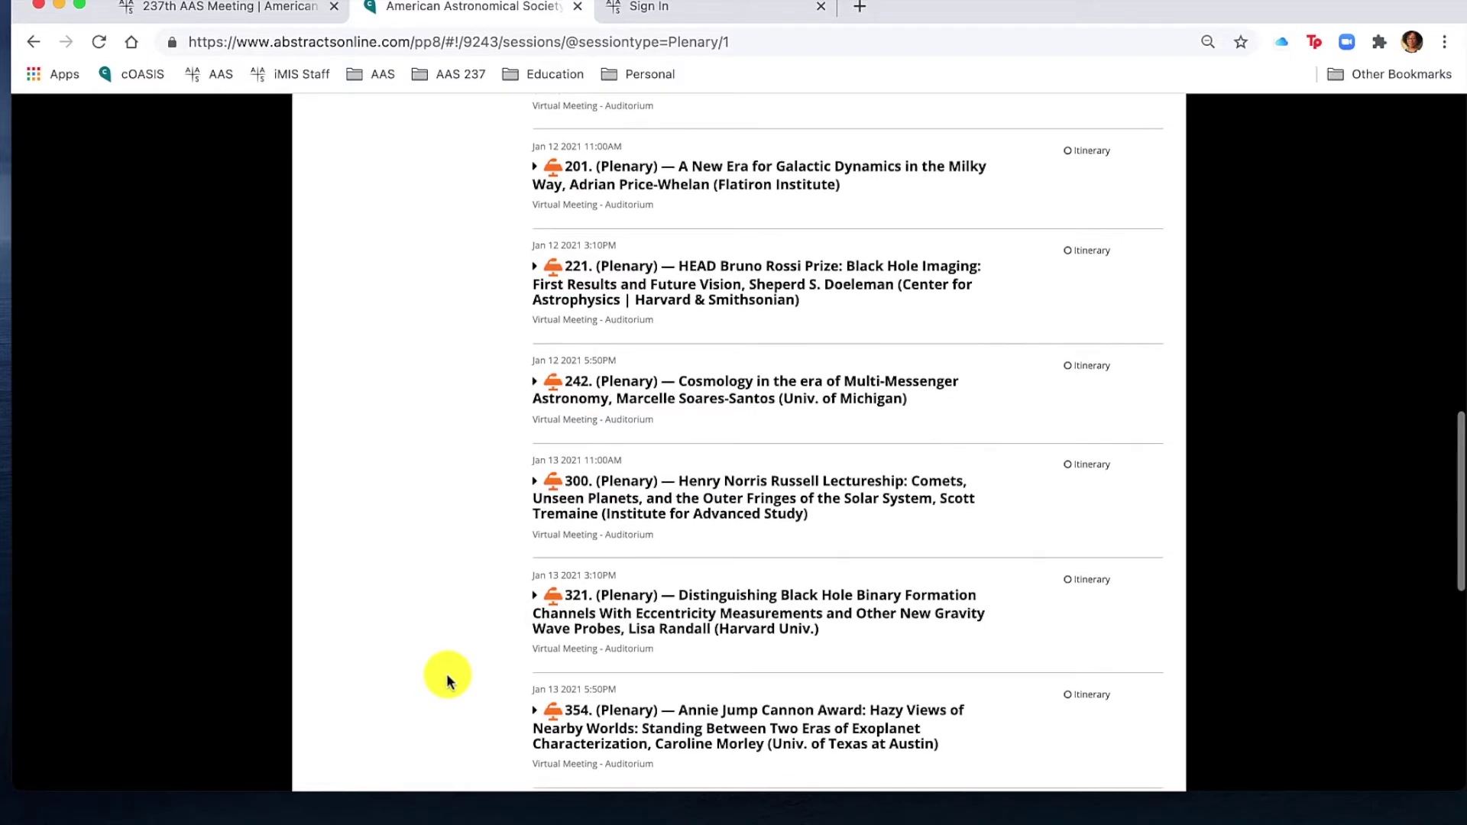
pyautogui.scroll(-1, 446, 672)
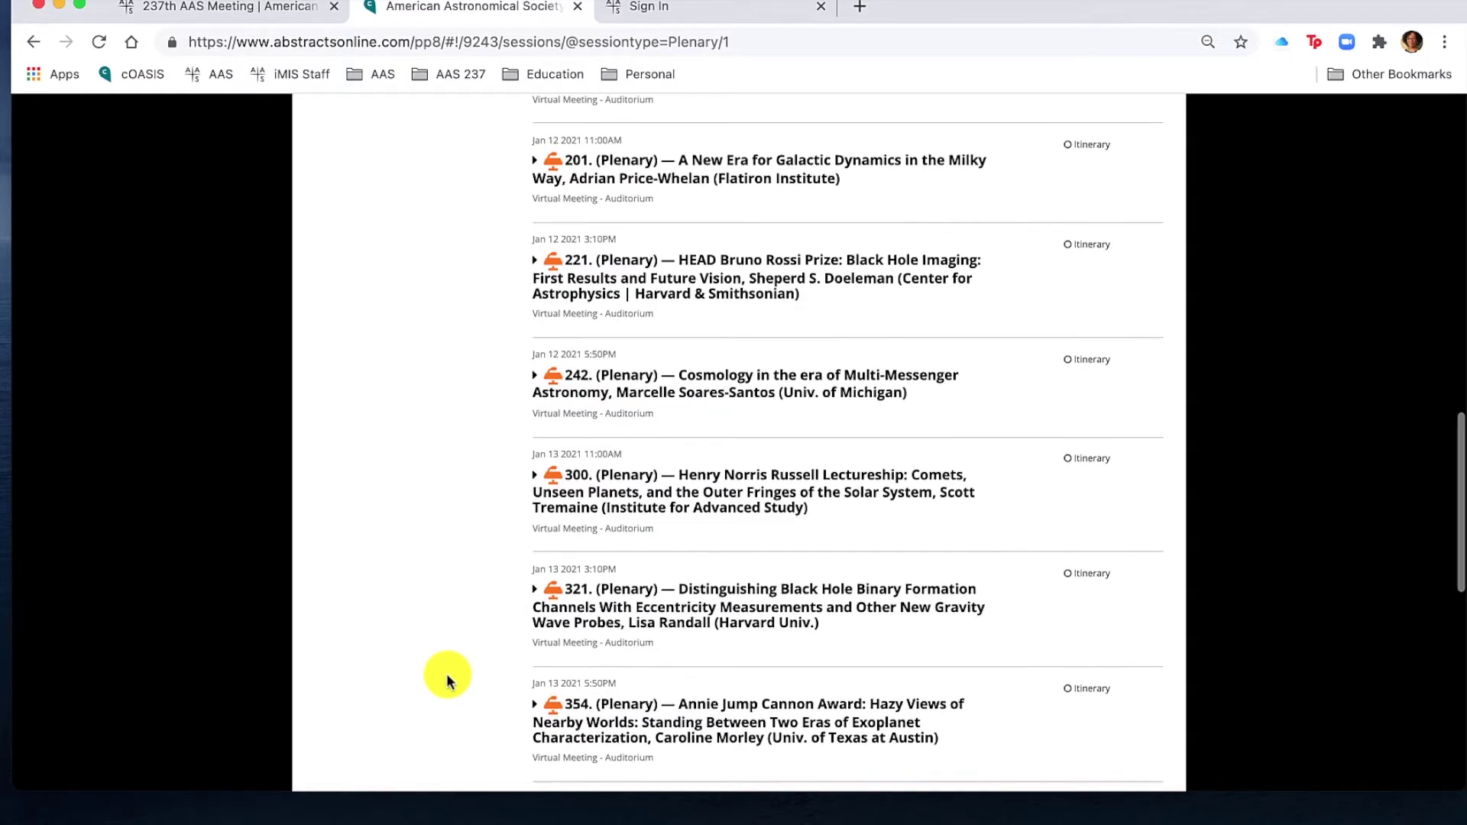
pyautogui.scroll(-2, 446, 672)
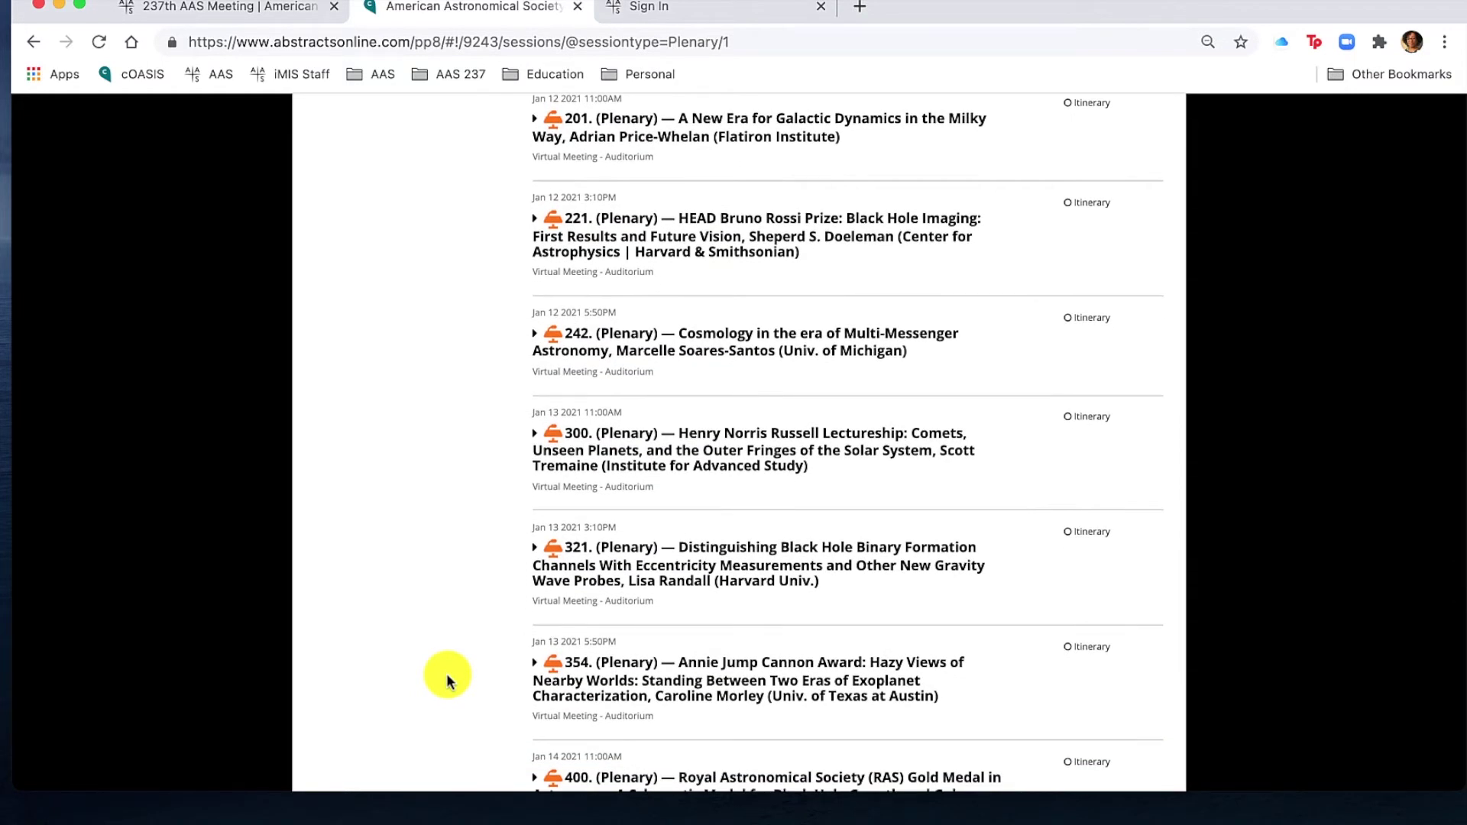
pyautogui.click(621, 436)
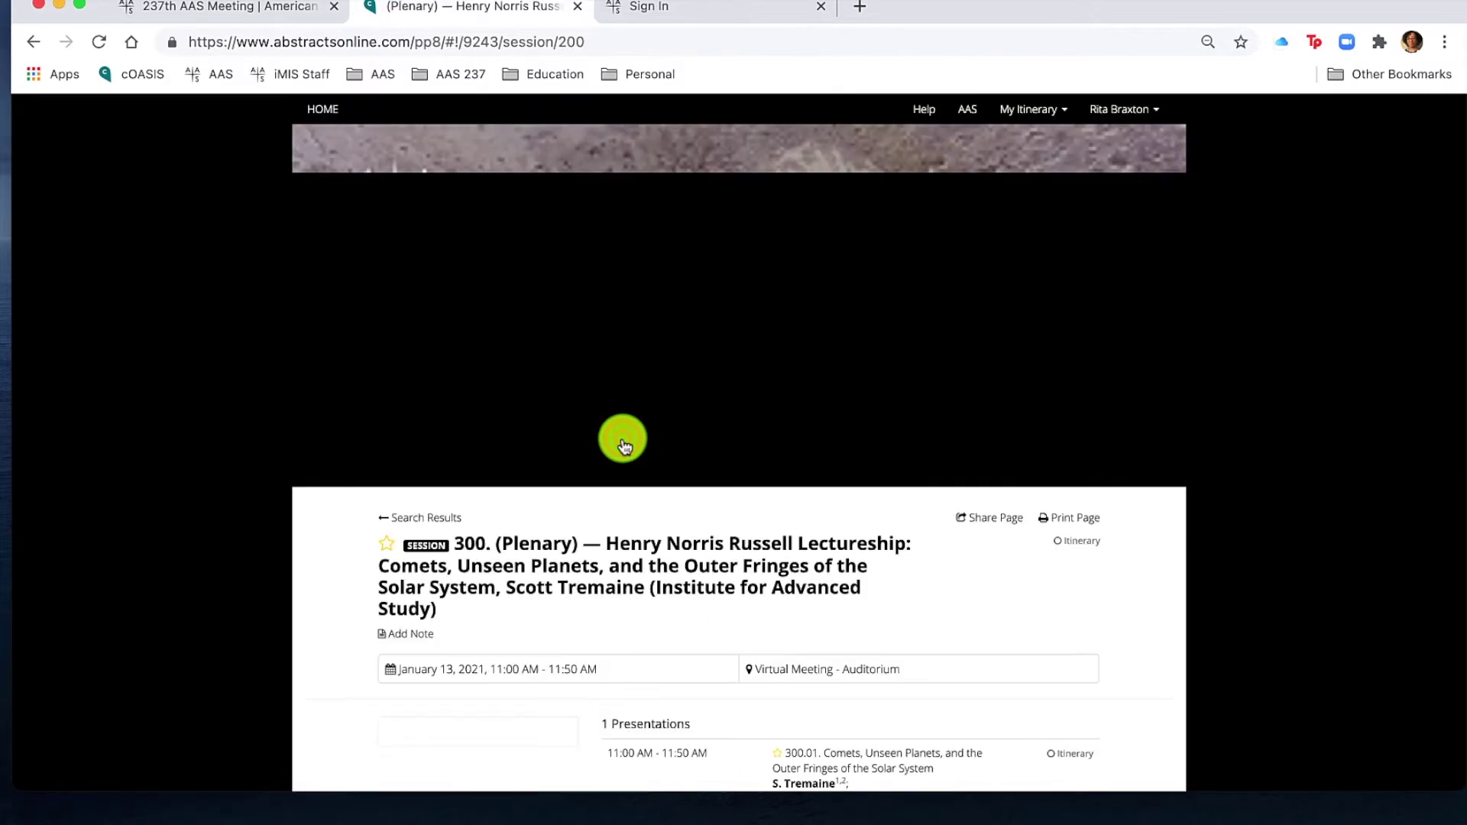
pyautogui.scroll(-5, 622, 442)
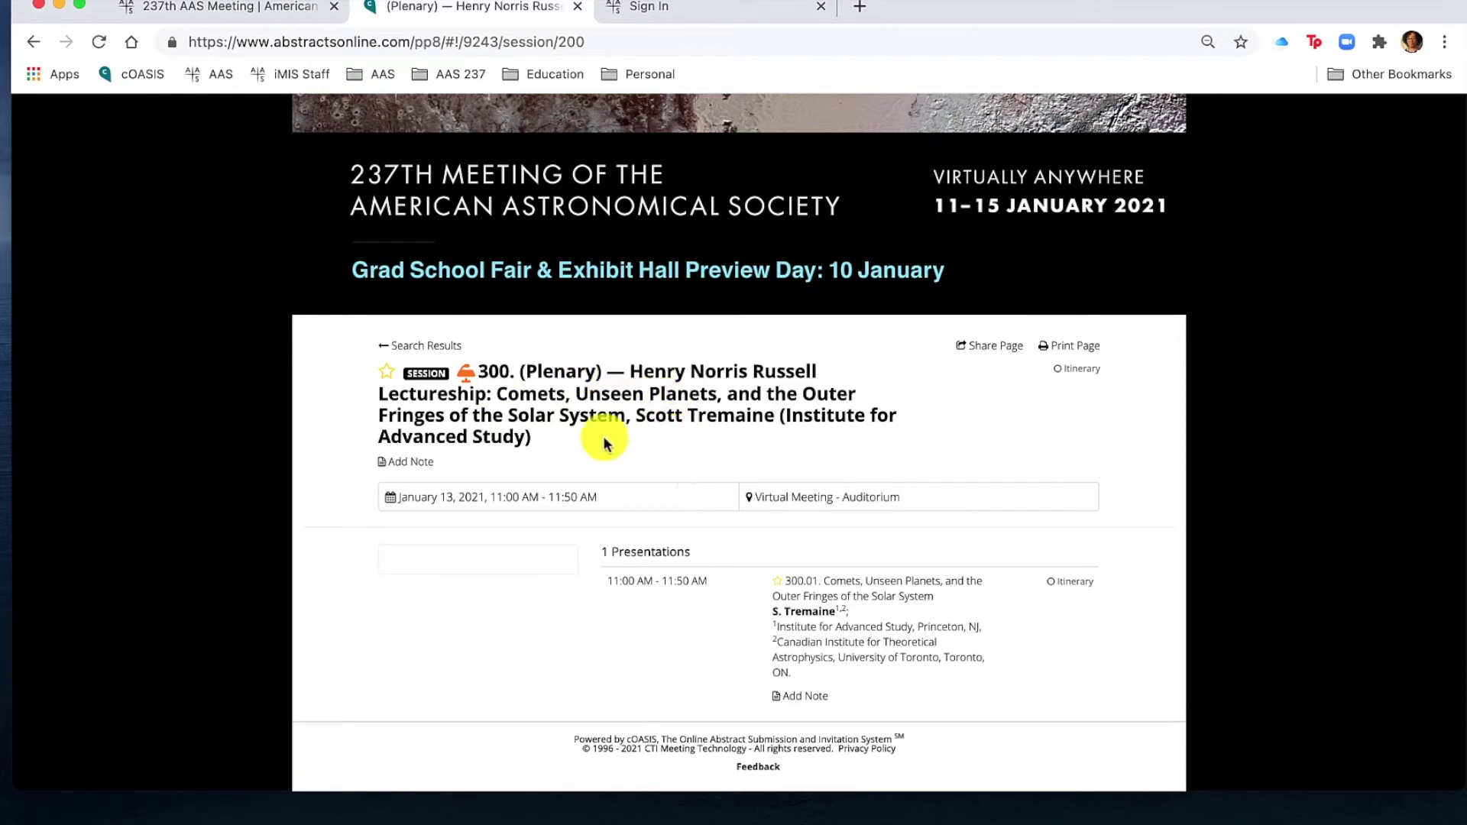
pyautogui.moveTo(764, 421); pyautogui.dragTo(642, 421)
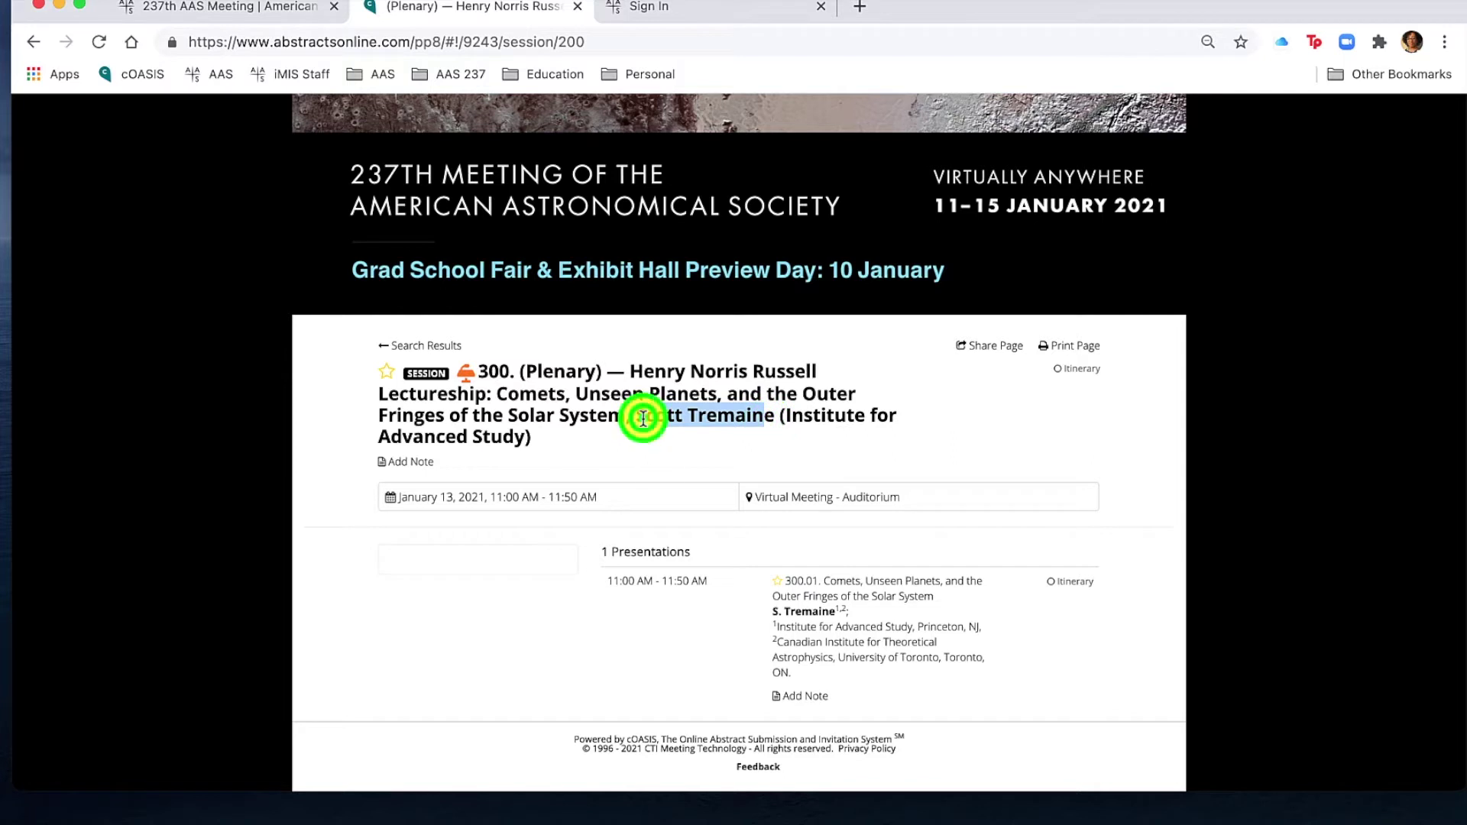
pyautogui.click(644, 418)
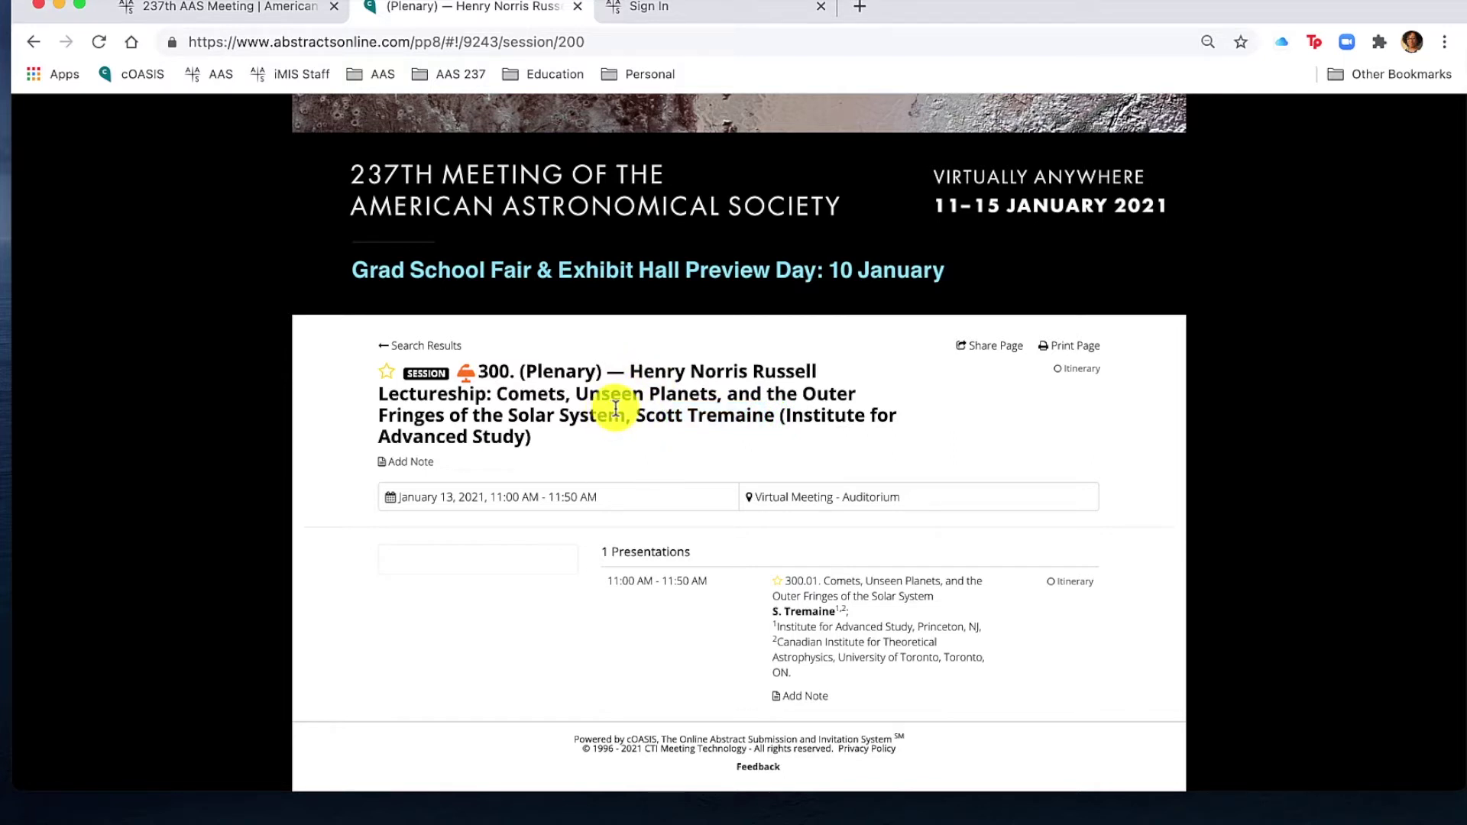
# - Mark plenary session 300 as a favorite, and view the page's sharing options without sharing it
pyautogui.click(386, 370)
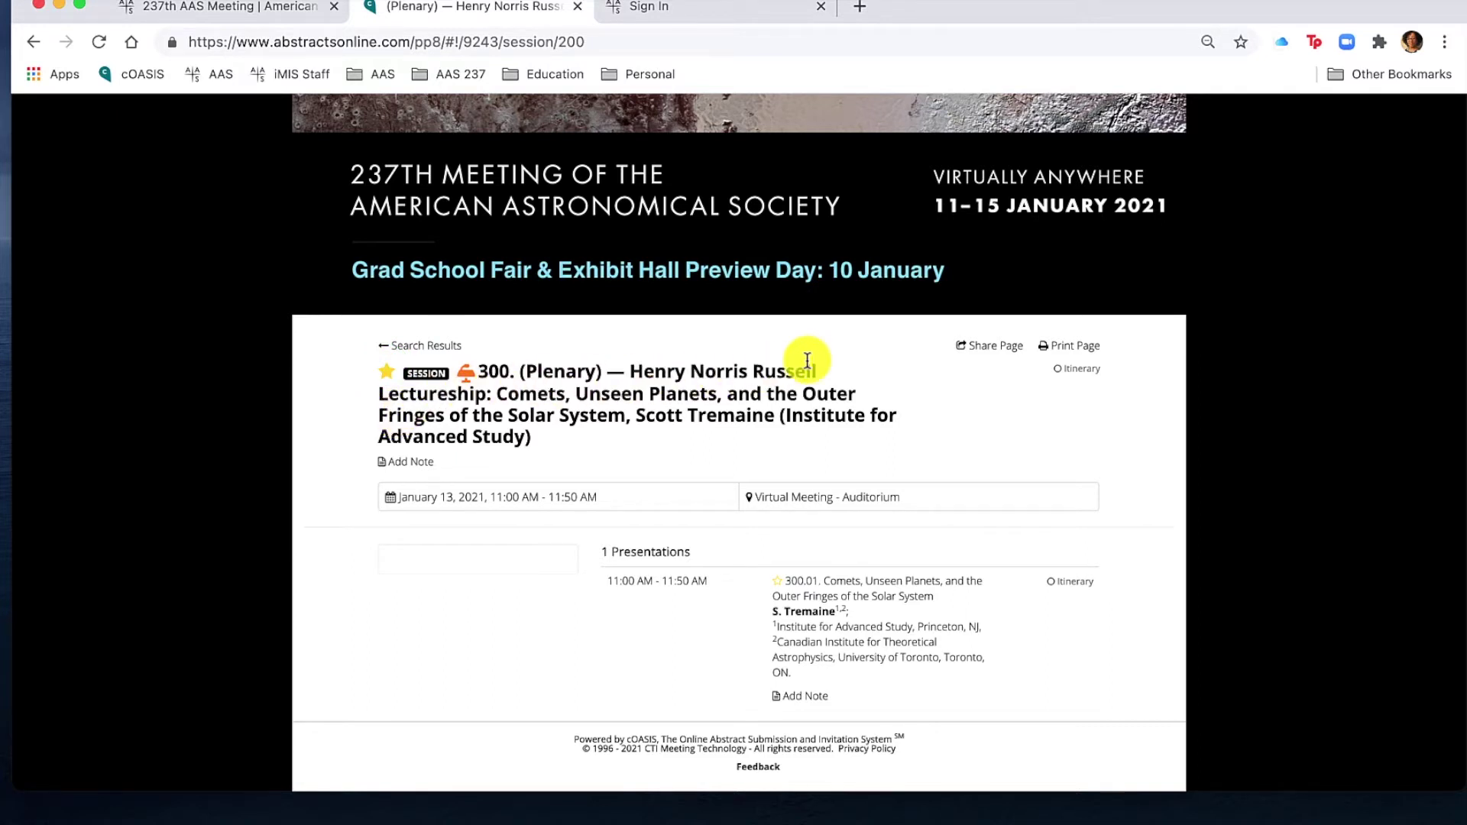
pyautogui.click(1010, 344)
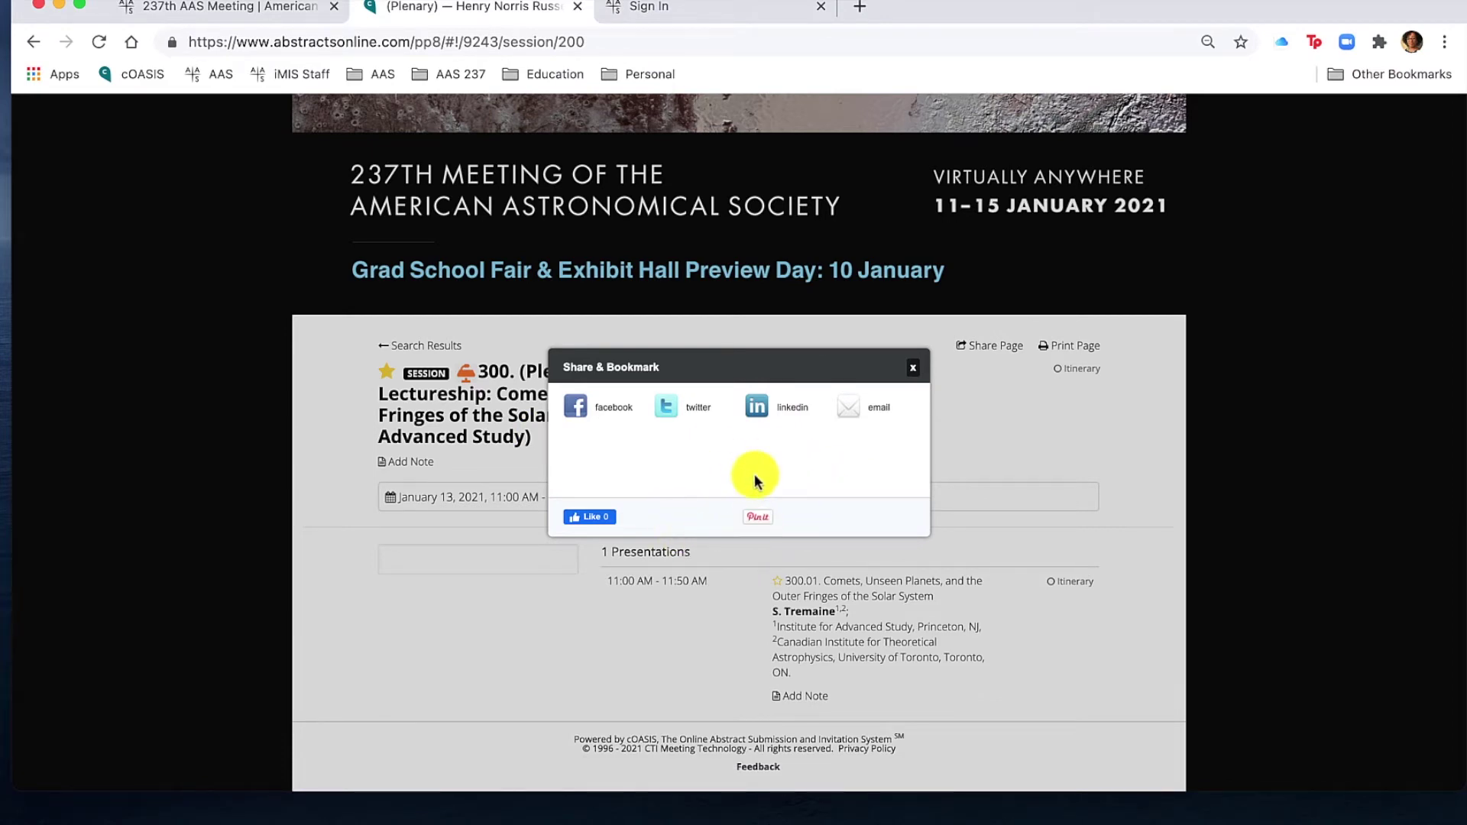
pyautogui.click(911, 371)
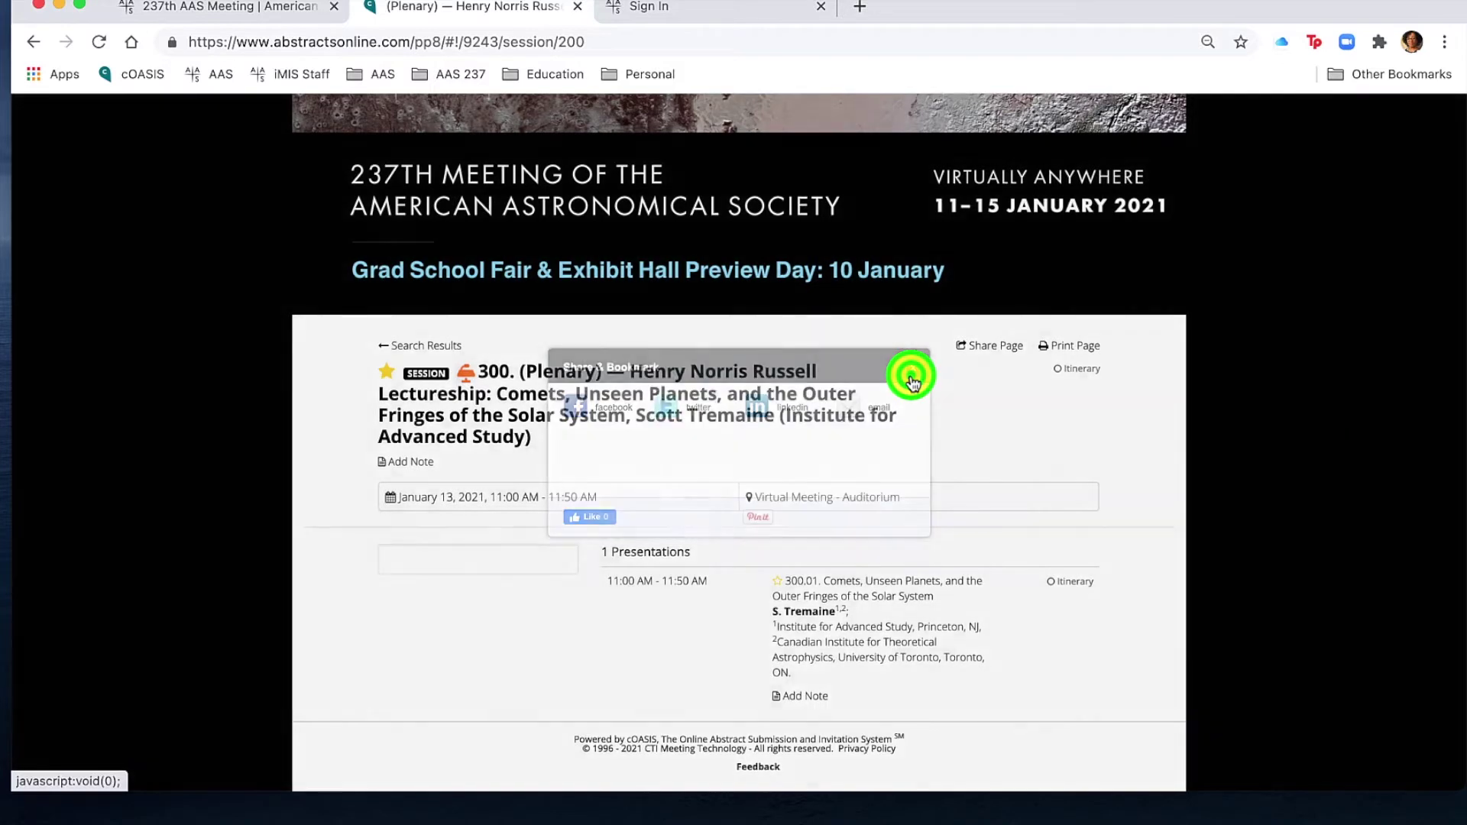
# - Preview the printout of the session 300 page through its second sheet, then cancel without printing
pyautogui.click(1072, 356)
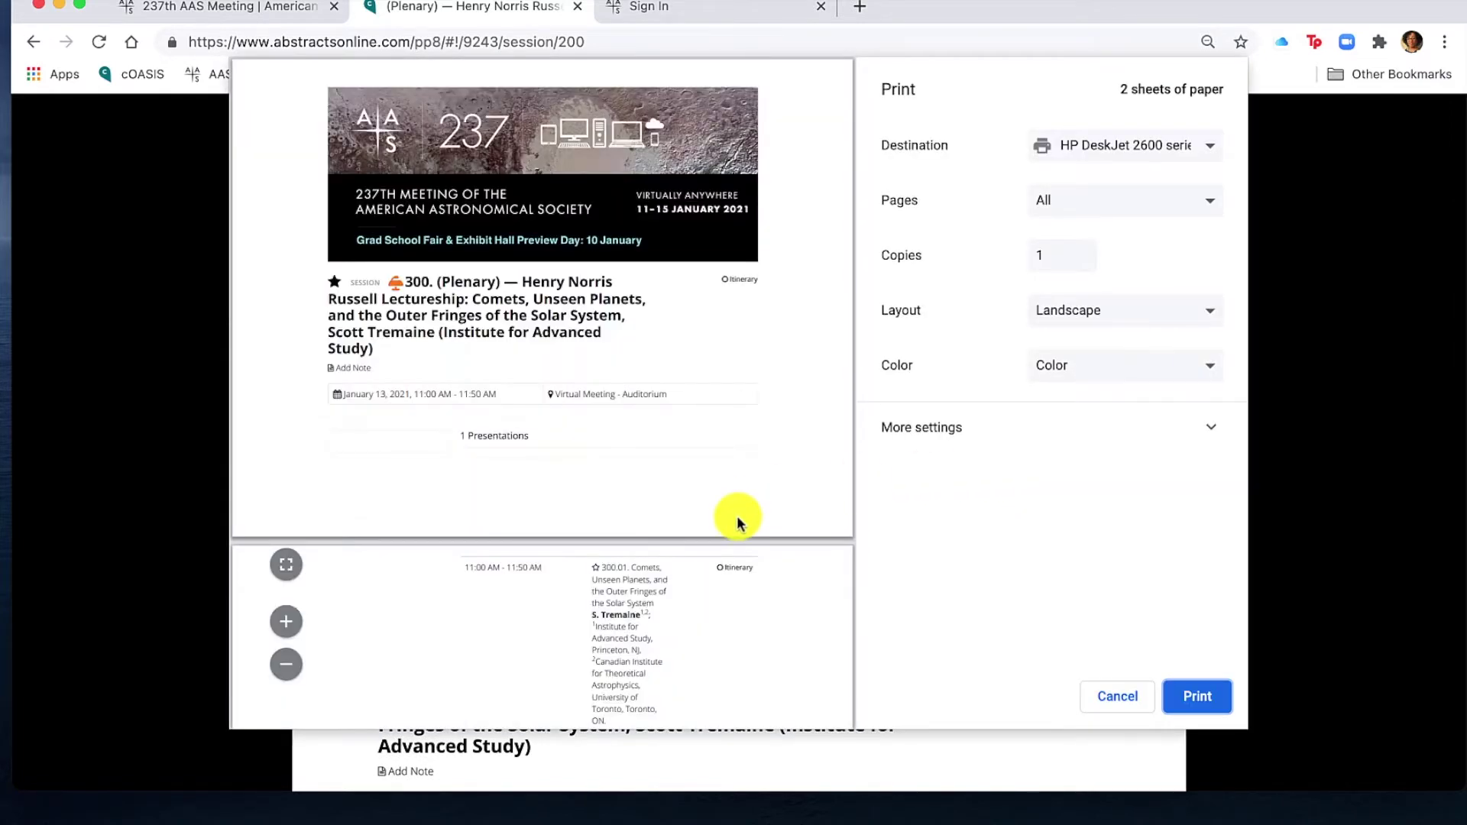
pyautogui.scroll(-3, 737, 519)
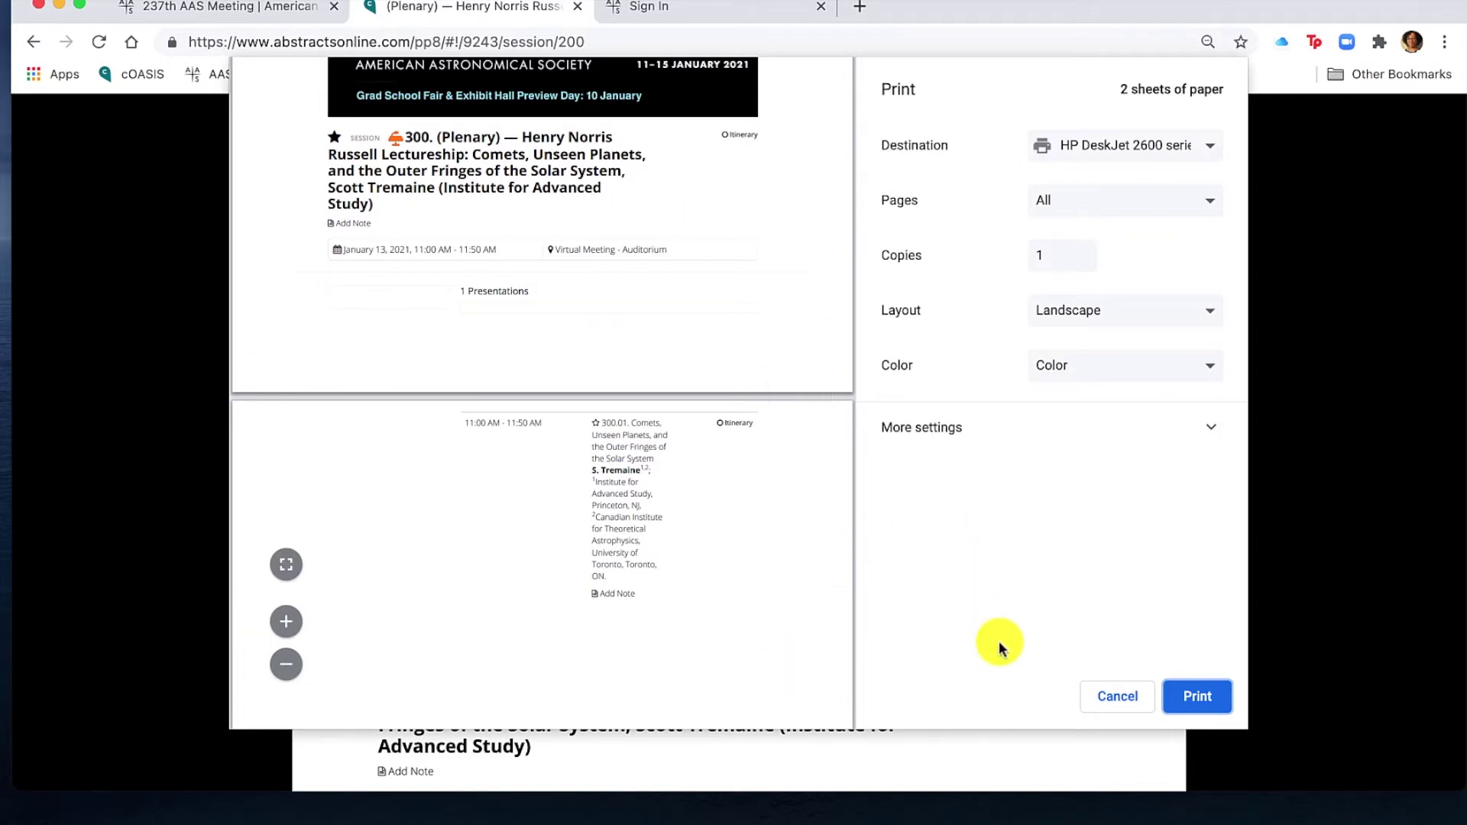
pyautogui.click(1118, 700)
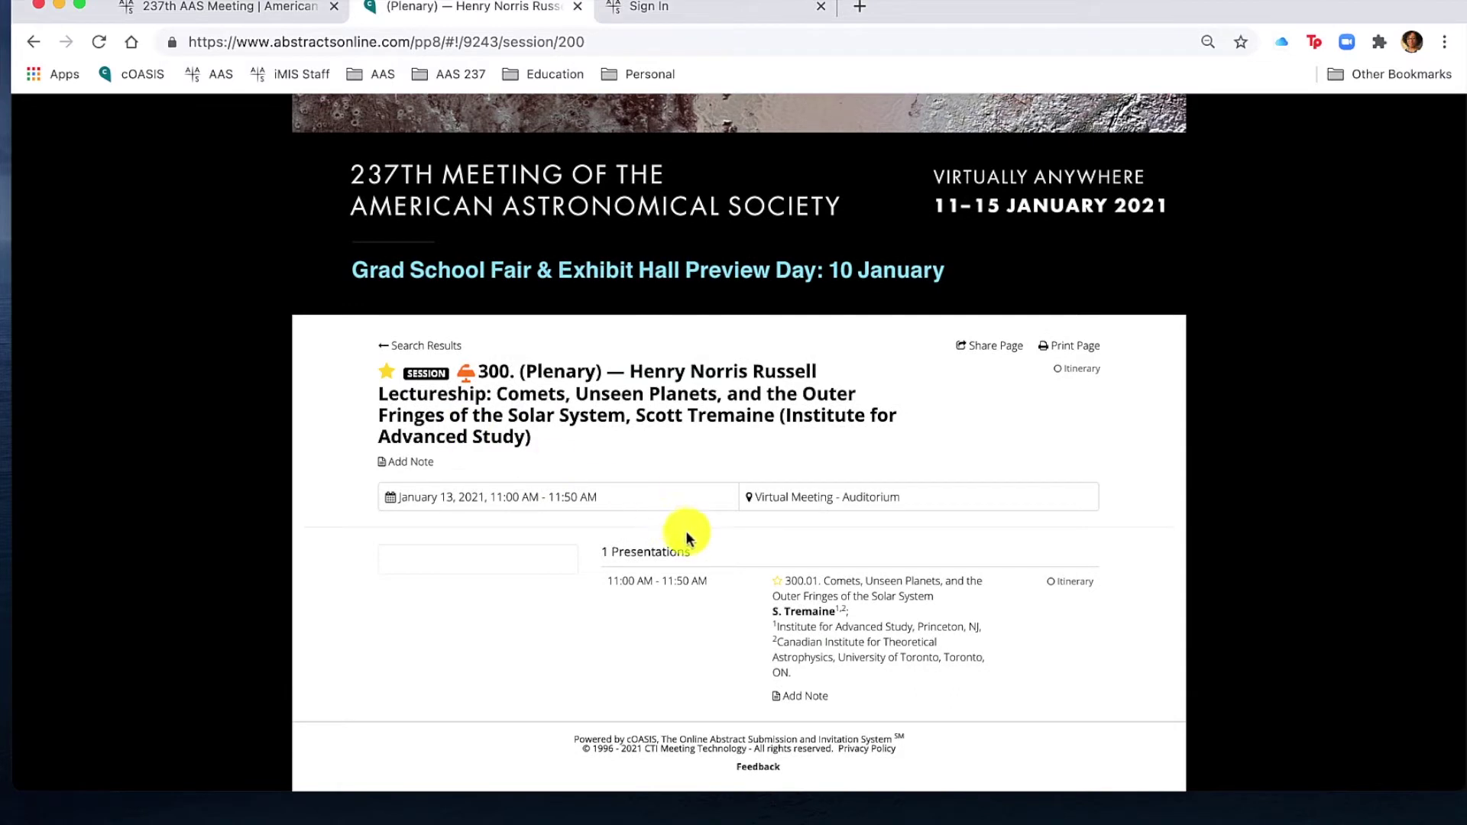
# - Mark presentation 300.01 as a favorite and open its details to view the abstract
pyautogui.click(781, 588)
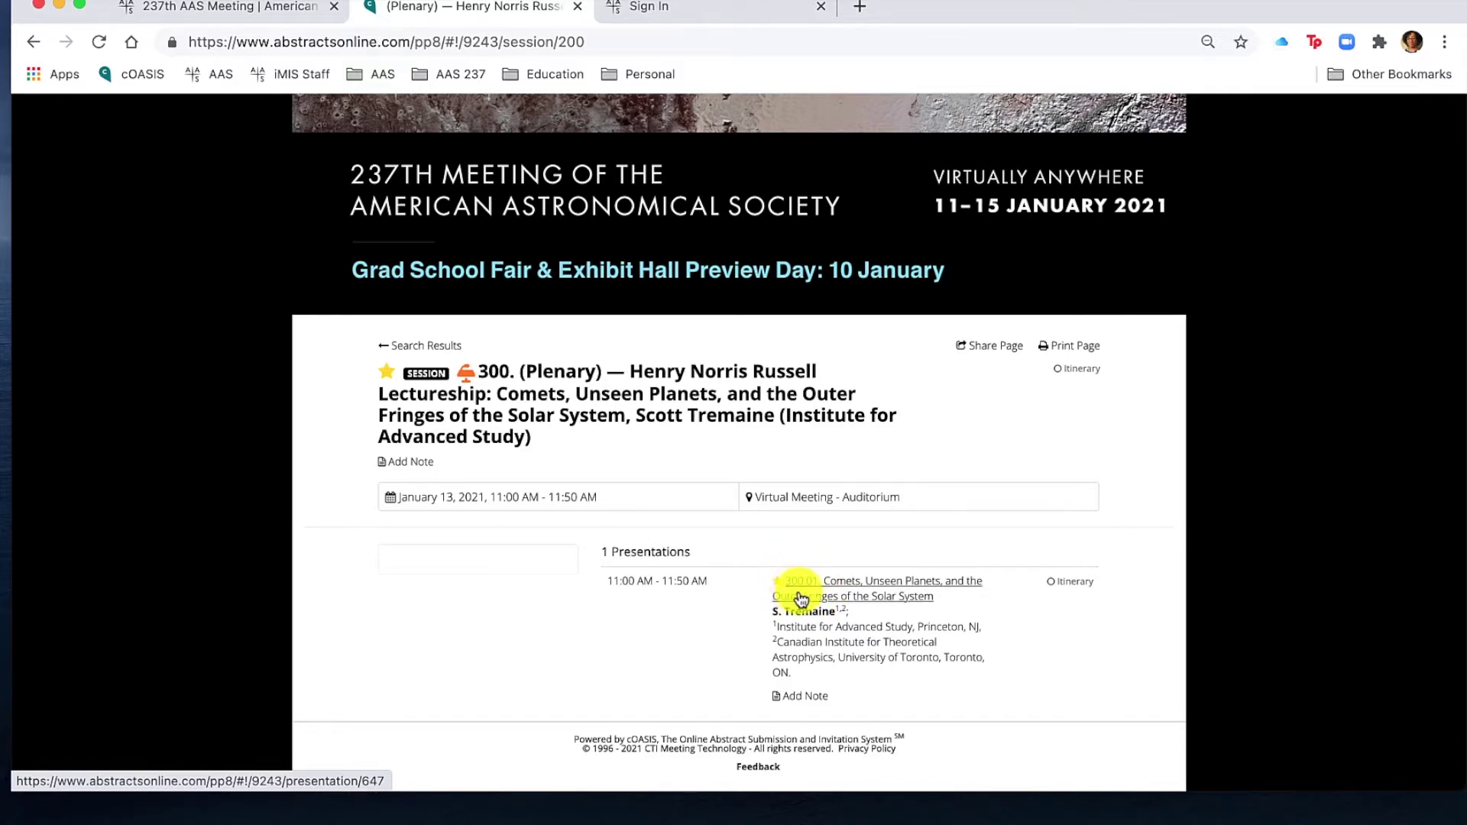
pyautogui.click(930, 588)
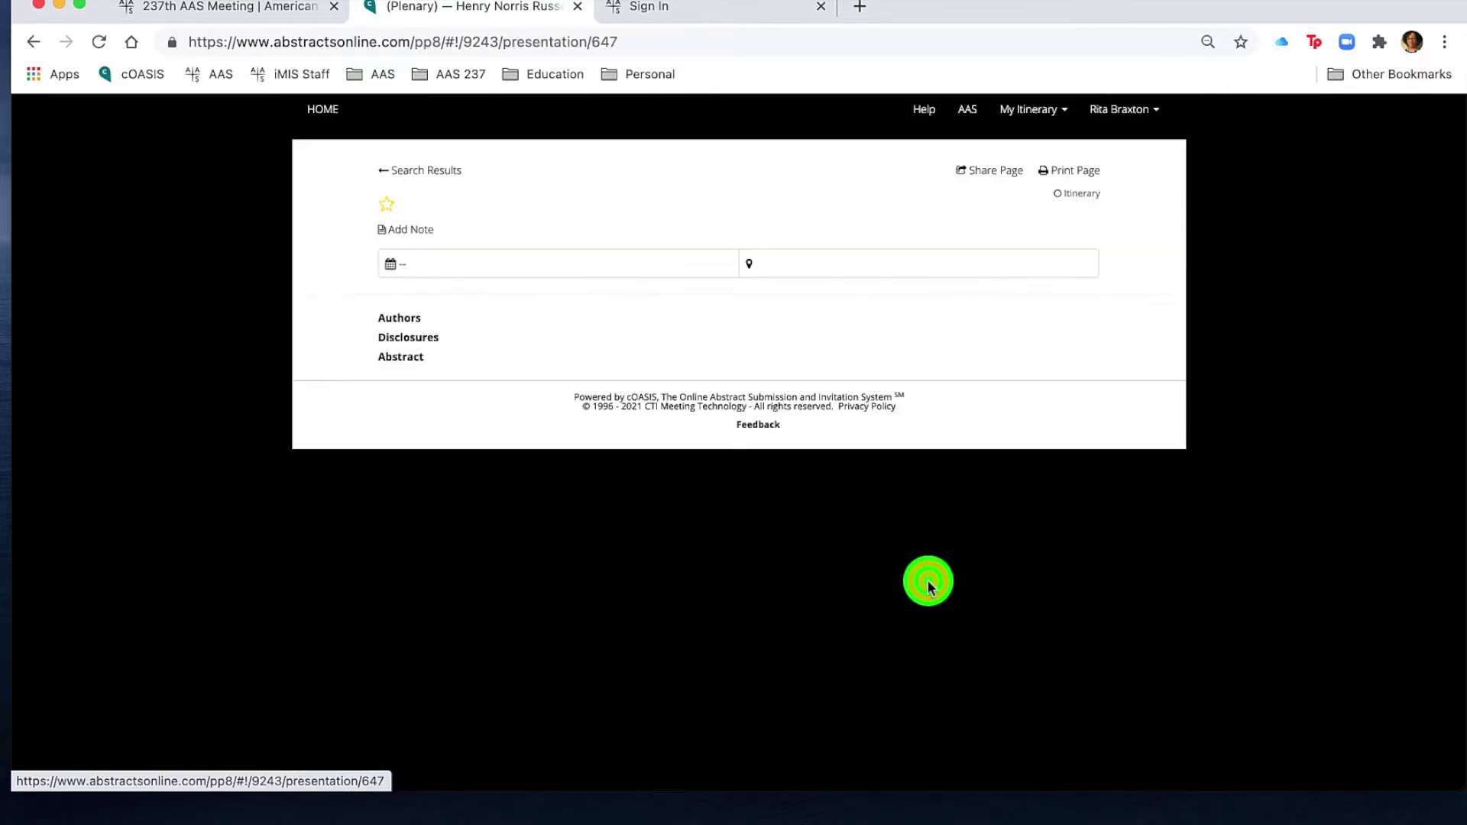
pyautogui.scroll(-3, 928, 579)
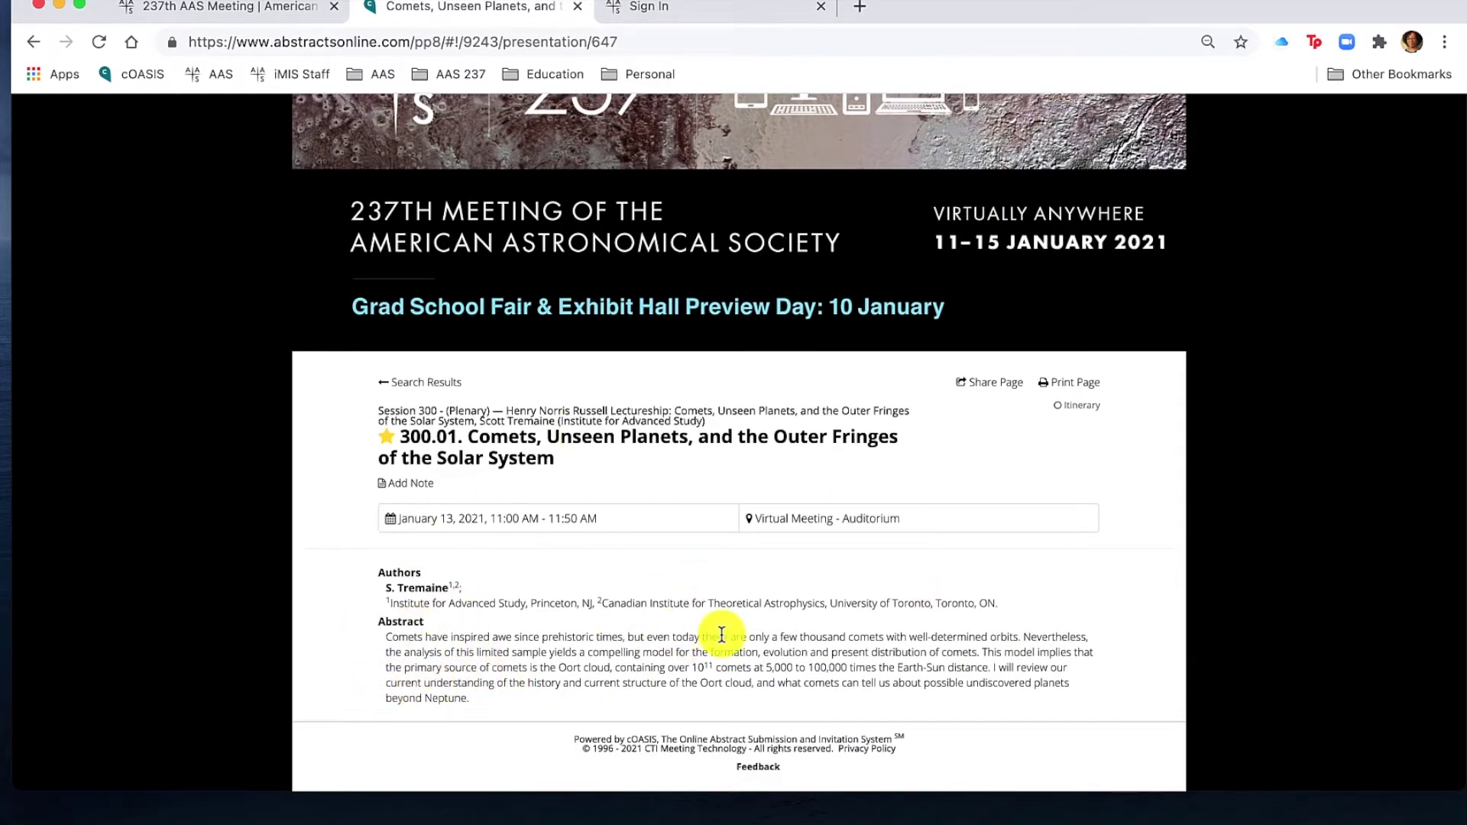
# - Return to the plenary session results and reopen the details of session 300
pyautogui.click(447, 380)
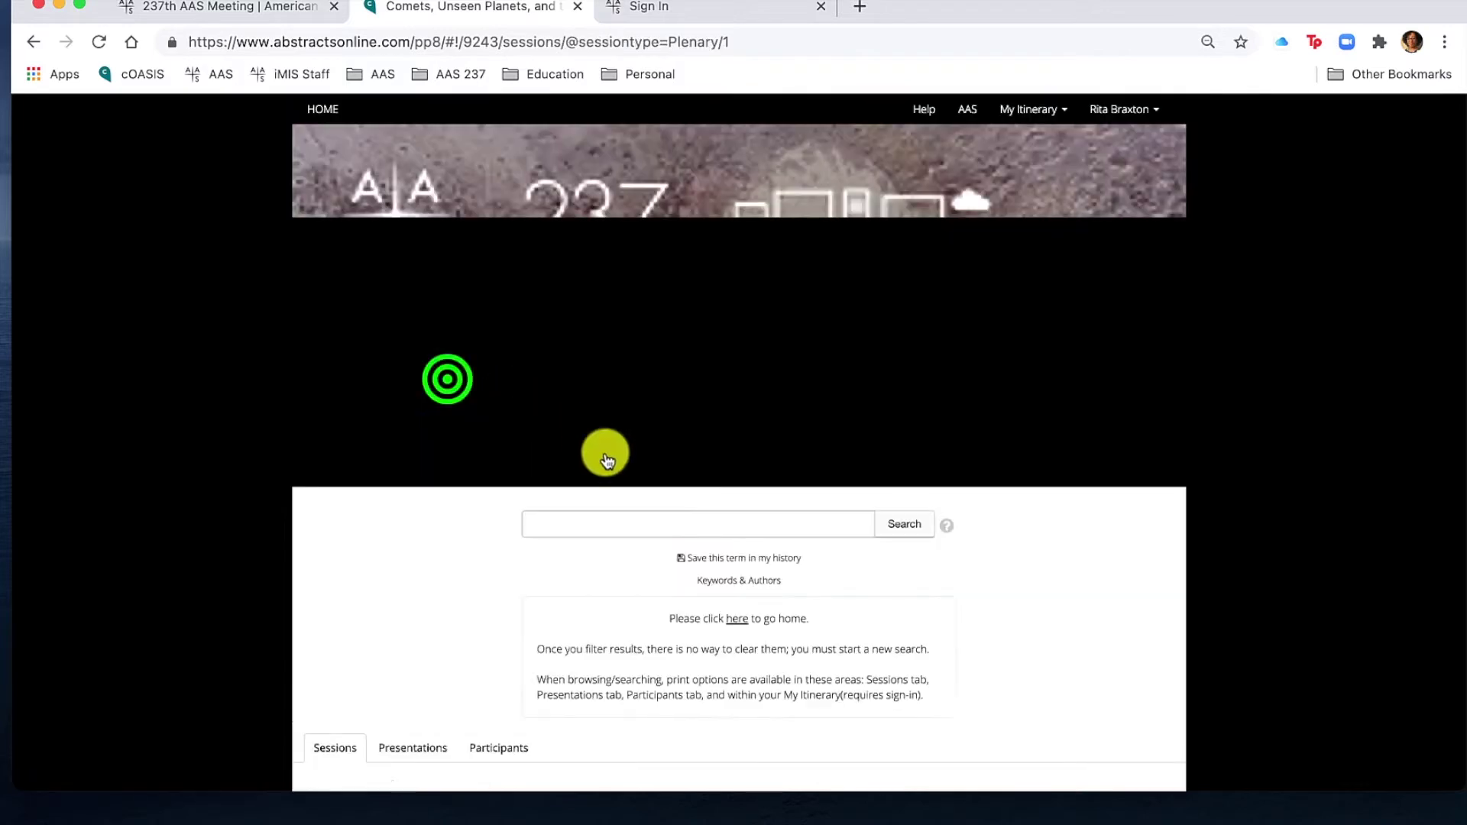
pyautogui.scroll(-12, 699, 539)
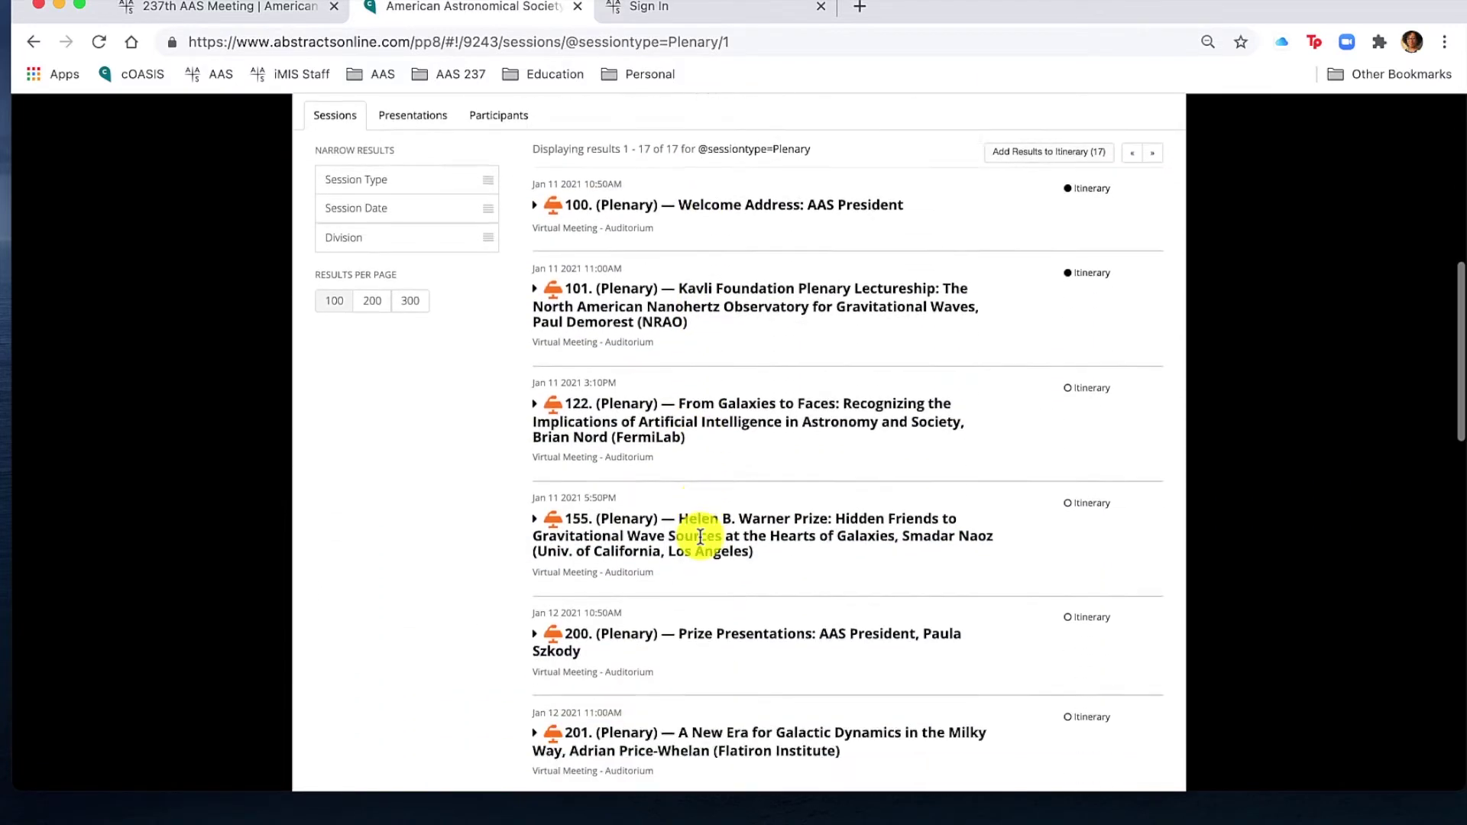
pyautogui.scroll(-3, 699, 538)
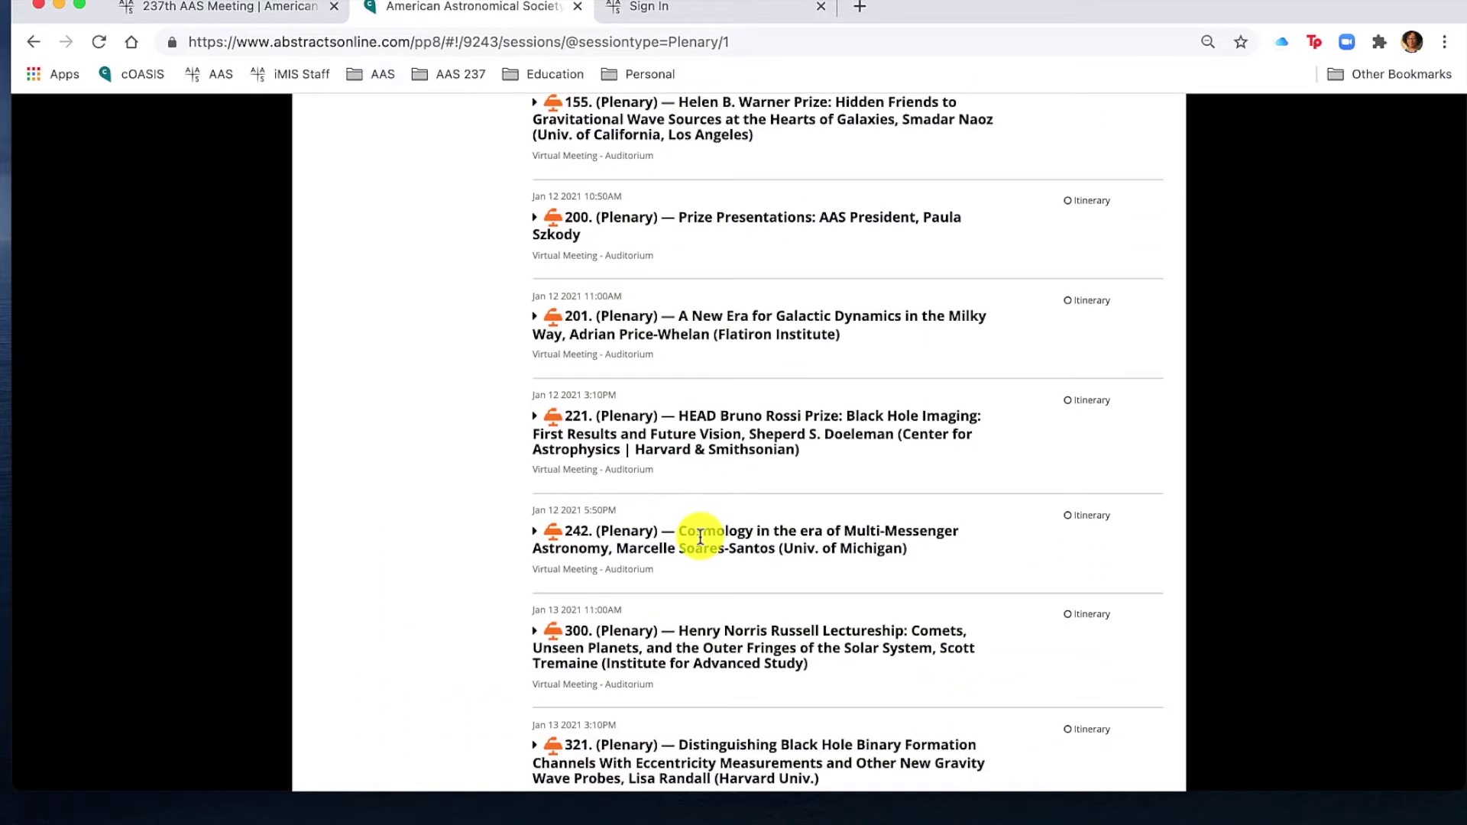
pyautogui.scroll(-2, 700, 536)
pyautogui.click(700, 536)
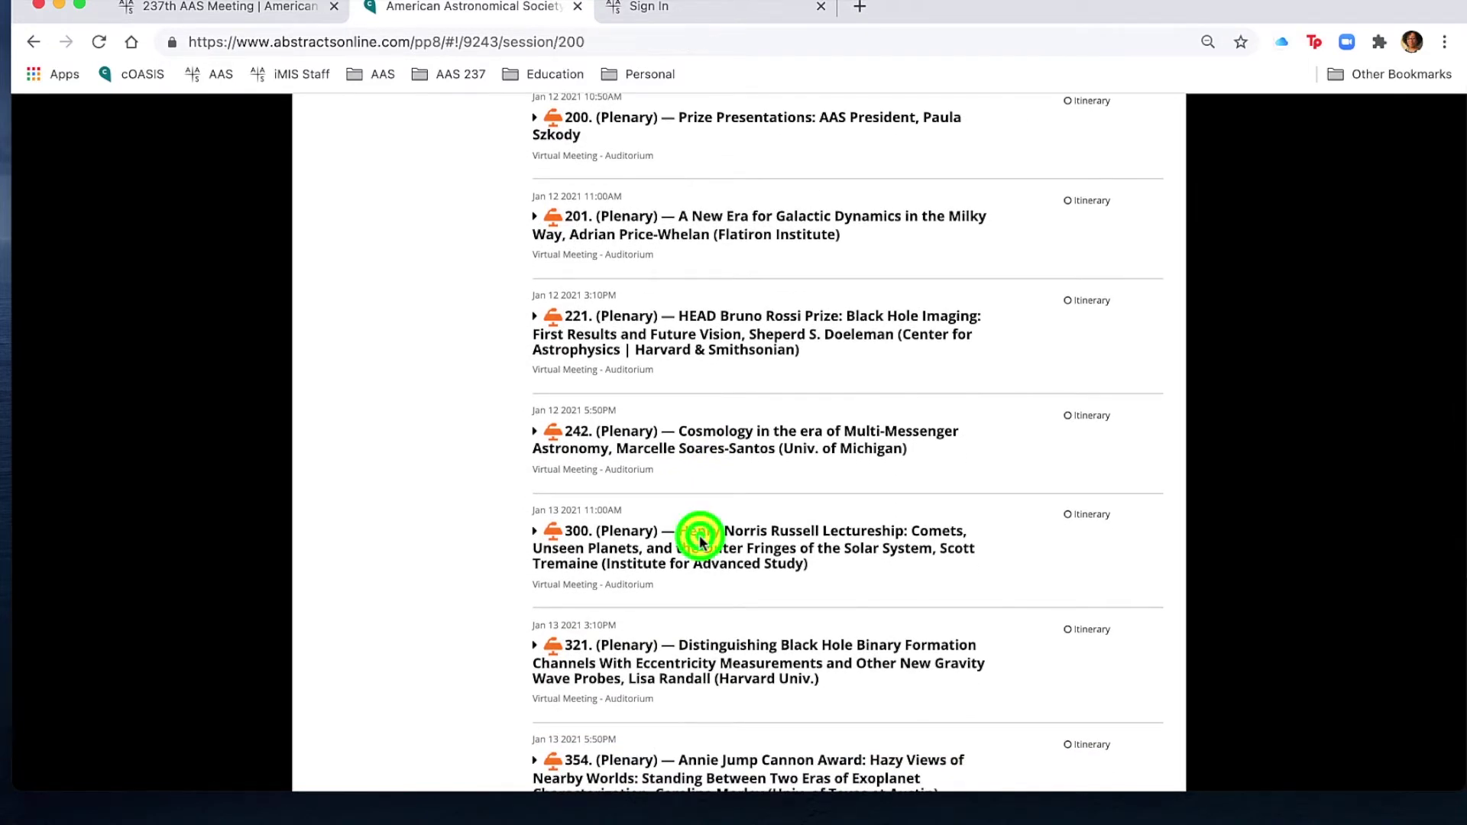
pyautogui.scroll(-3, 700, 536)
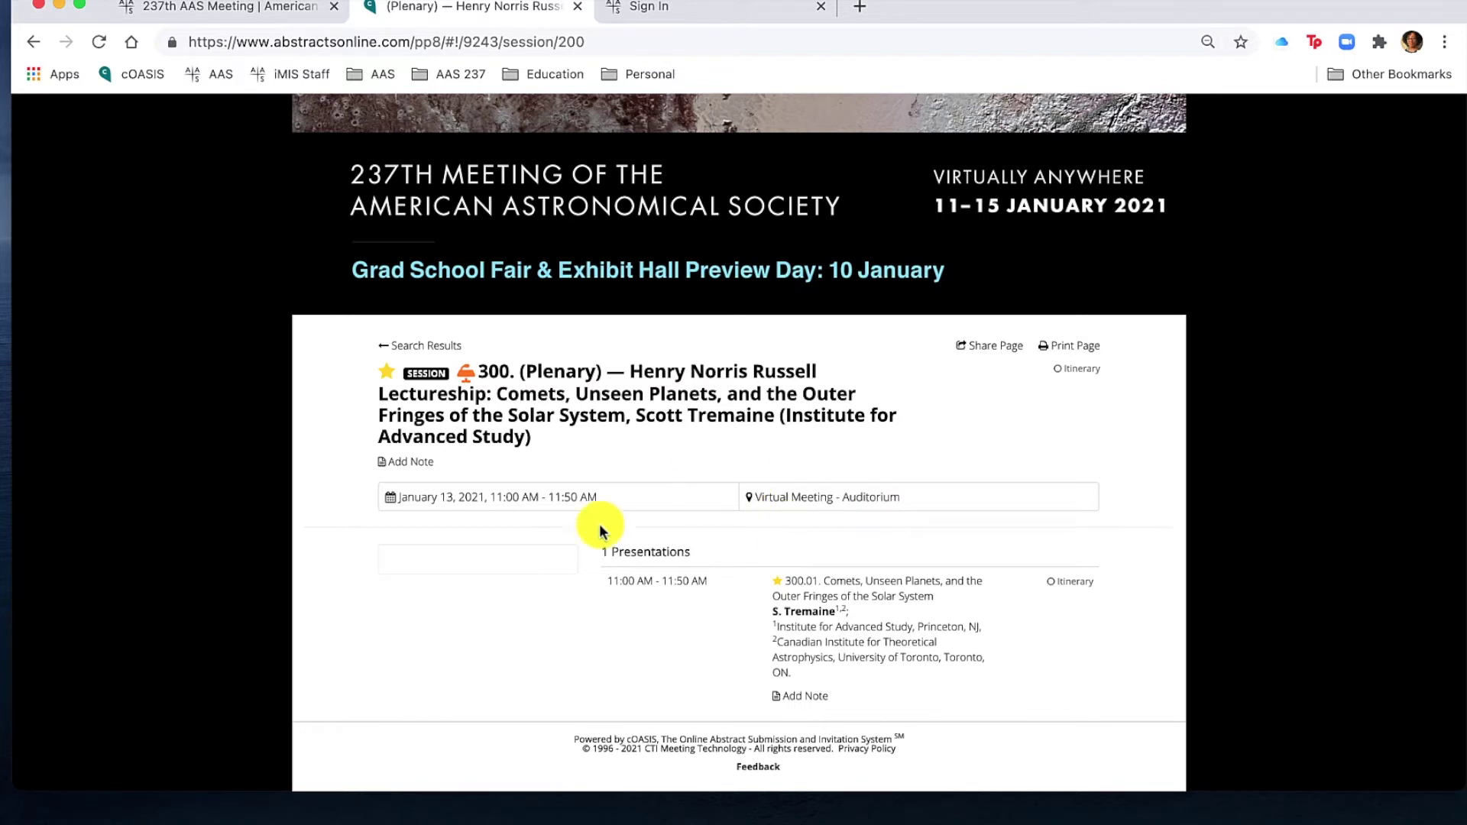
# - Add the note "Who was Hentry Norris Russell?" to session 300
pyautogui.click(406, 463)
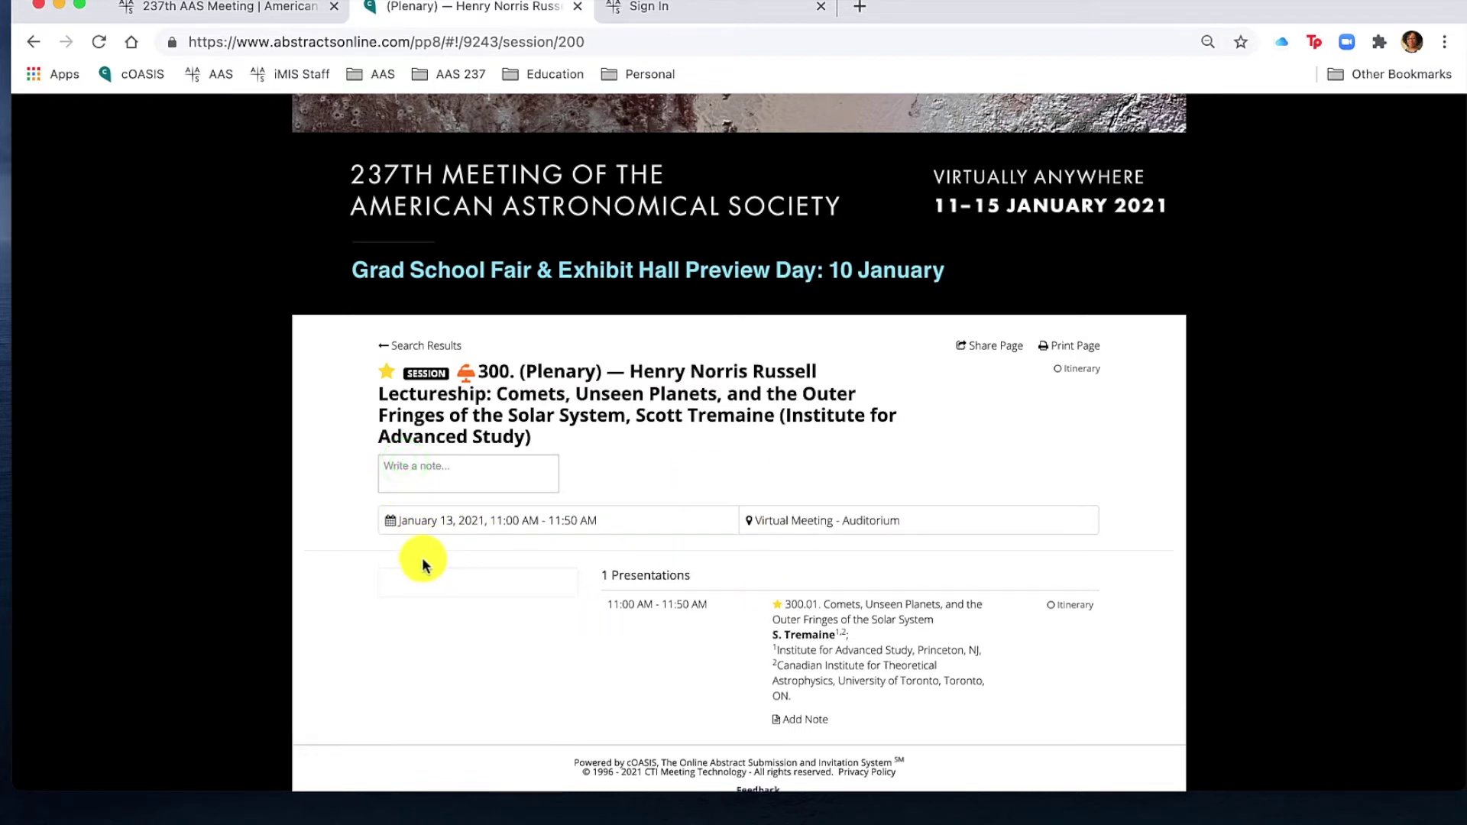
pyautogui.click(413, 481)
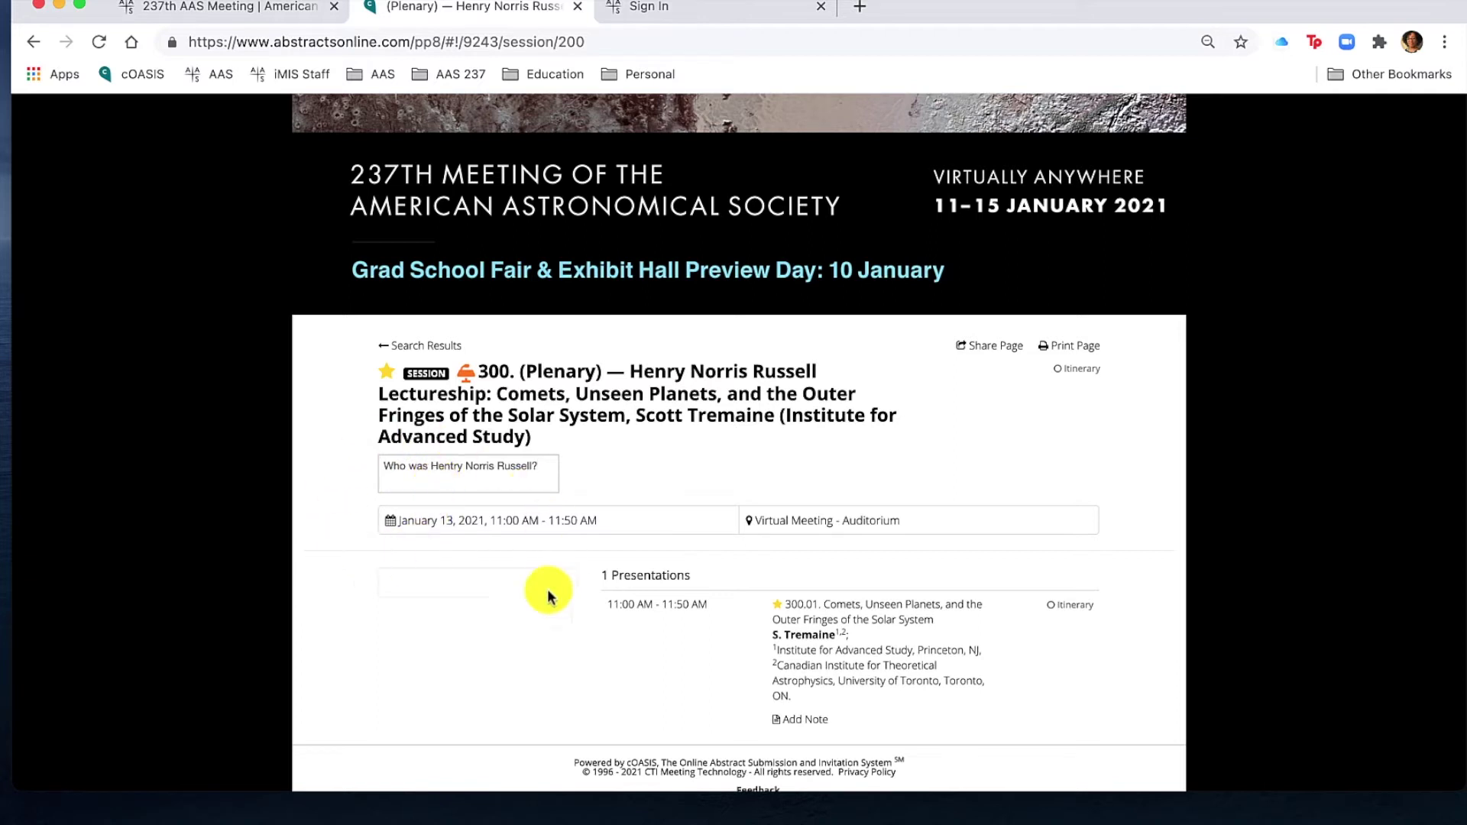
pyautogui.click(480, 640)
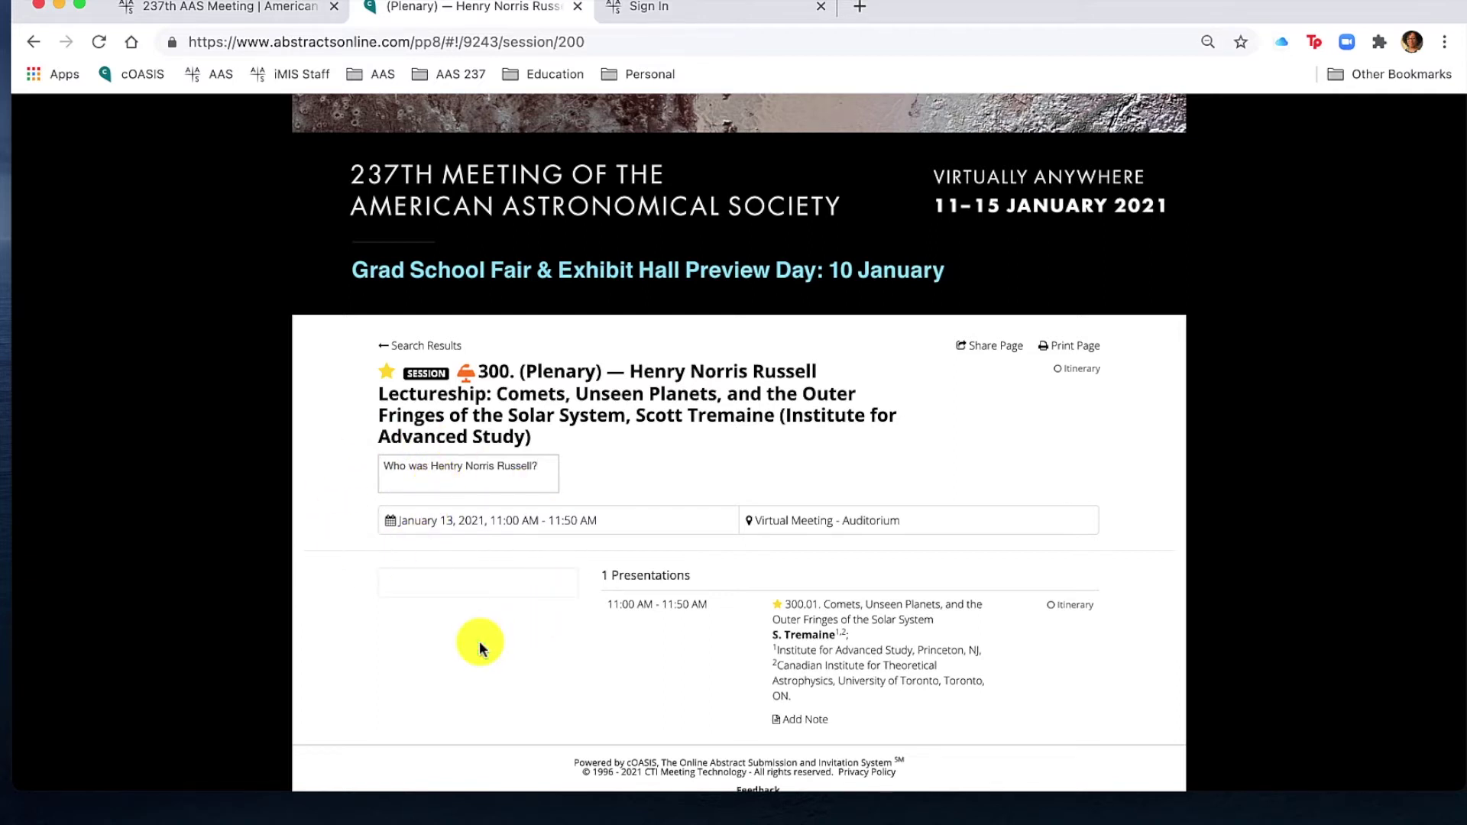
# - Add a note containing the speaker's full name to presentation 300.01
pyautogui.click(800, 720)
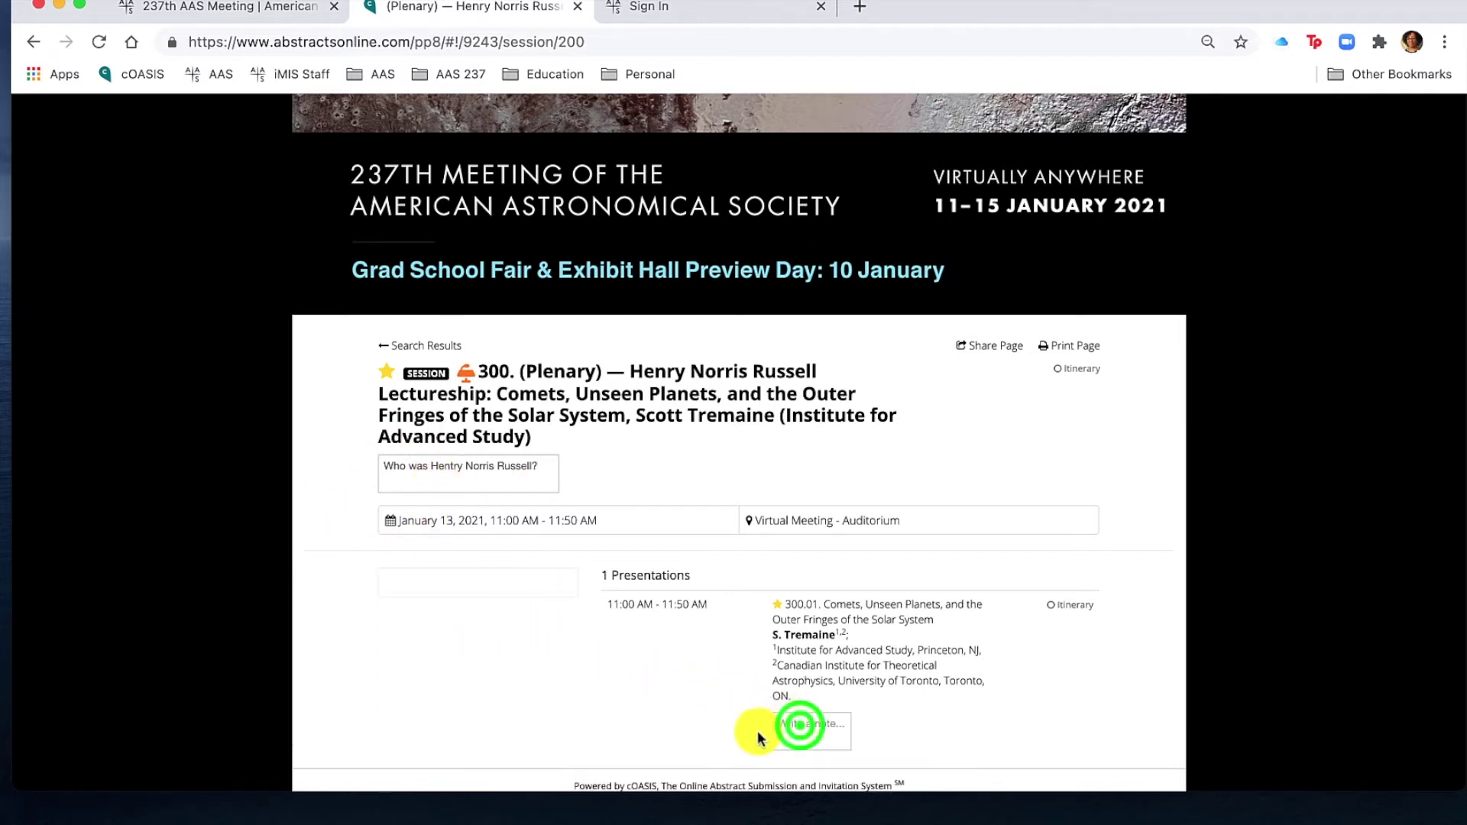
pyautogui.scroll(-2, 697, 735)
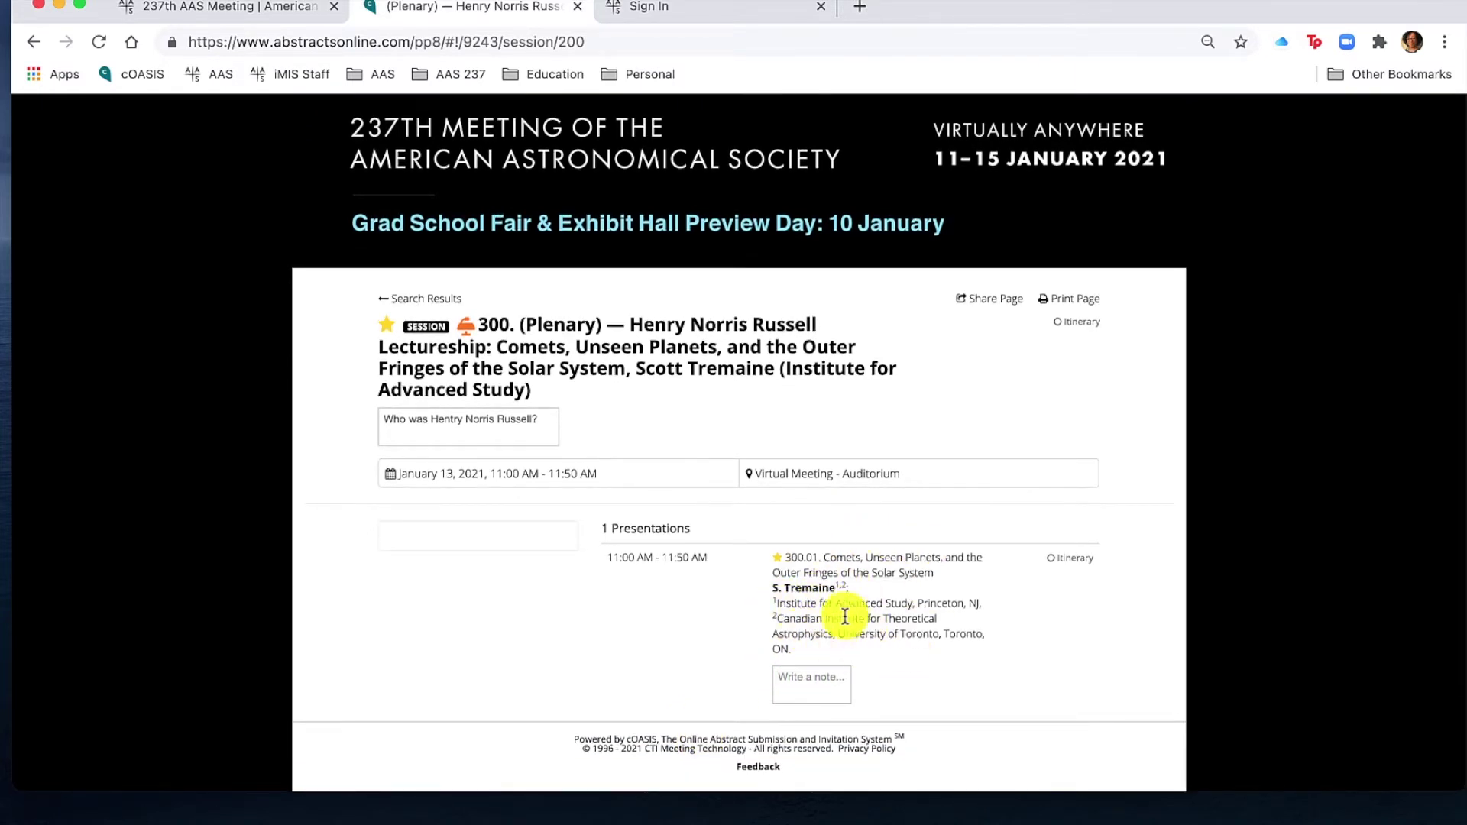
pyautogui.click(807, 690)
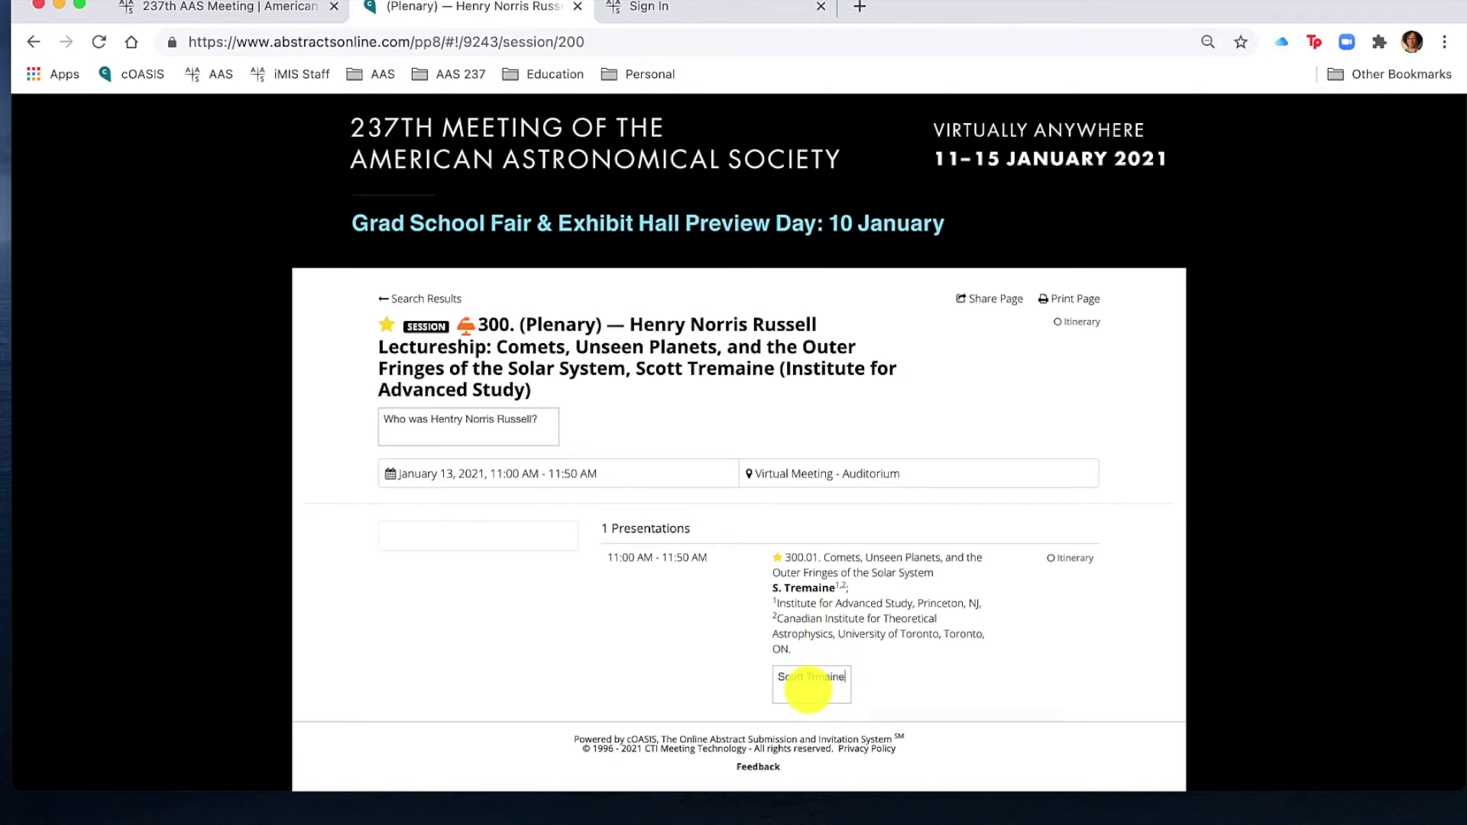
pyautogui.click(816, 680)
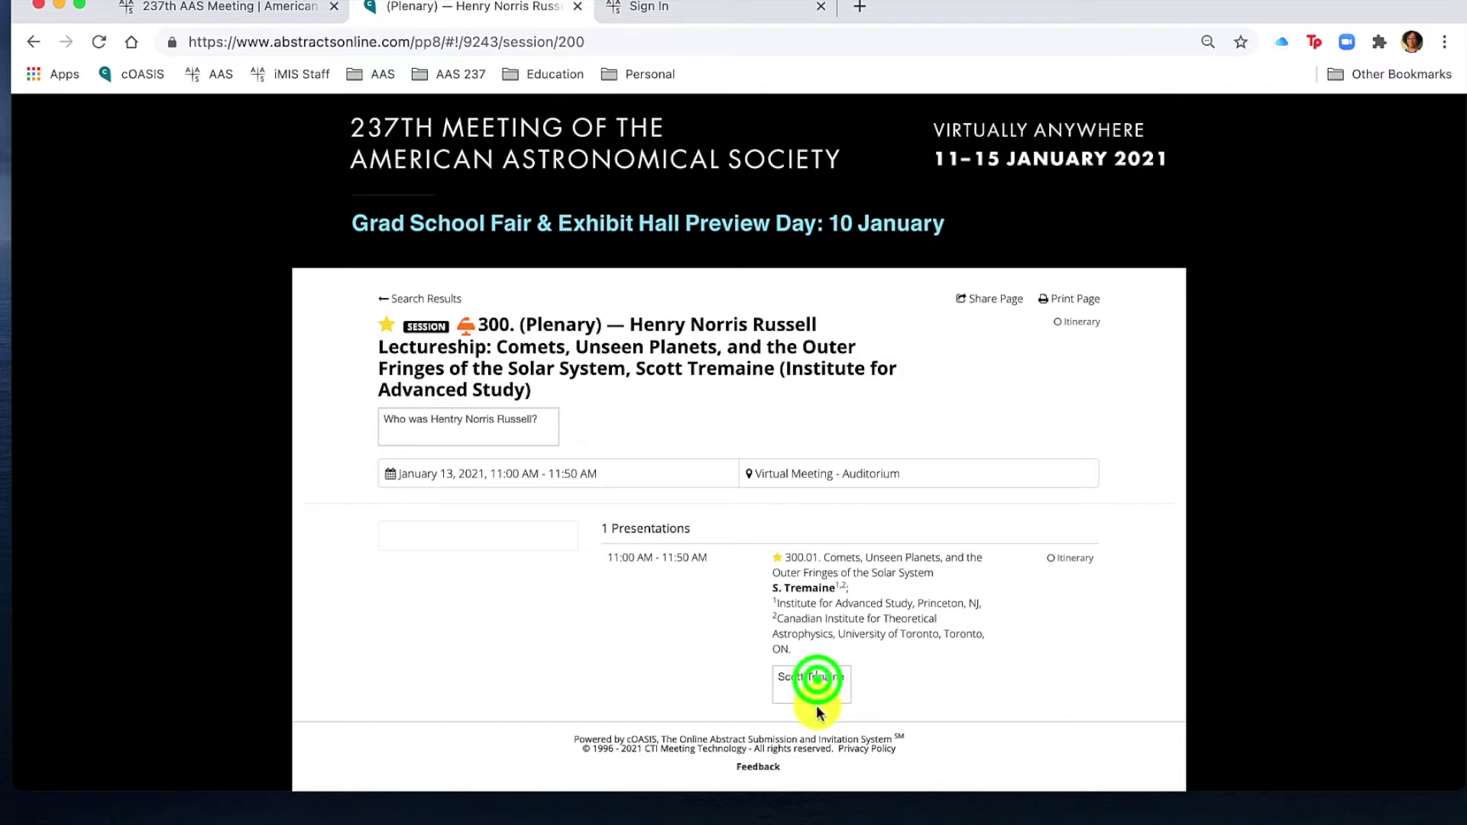
pyautogui.click(909, 690)
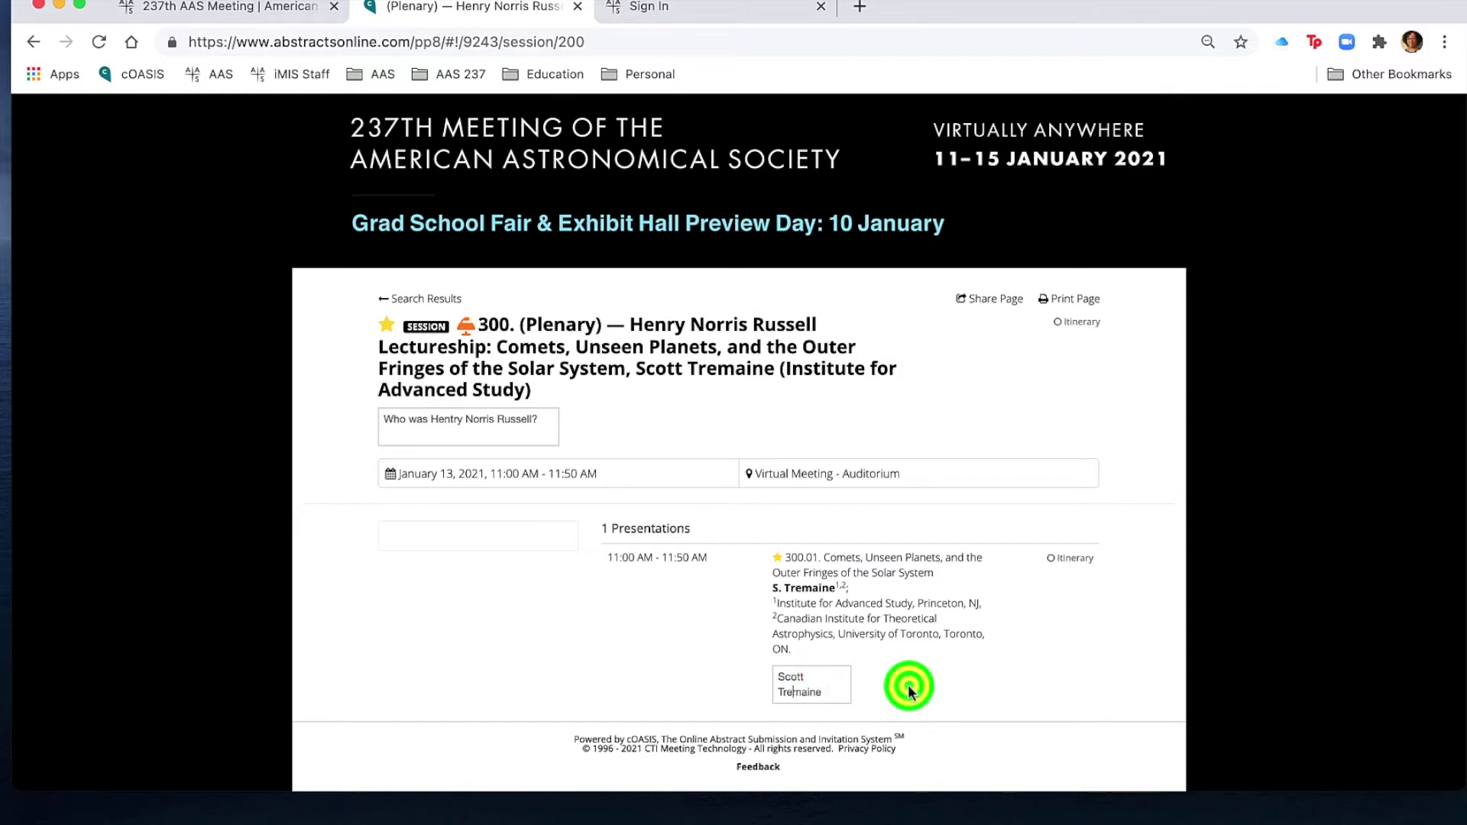
# - Add presentation 300.01 and its parent session 300 to the itinerary
pyautogui.scroll(3, 909, 689)
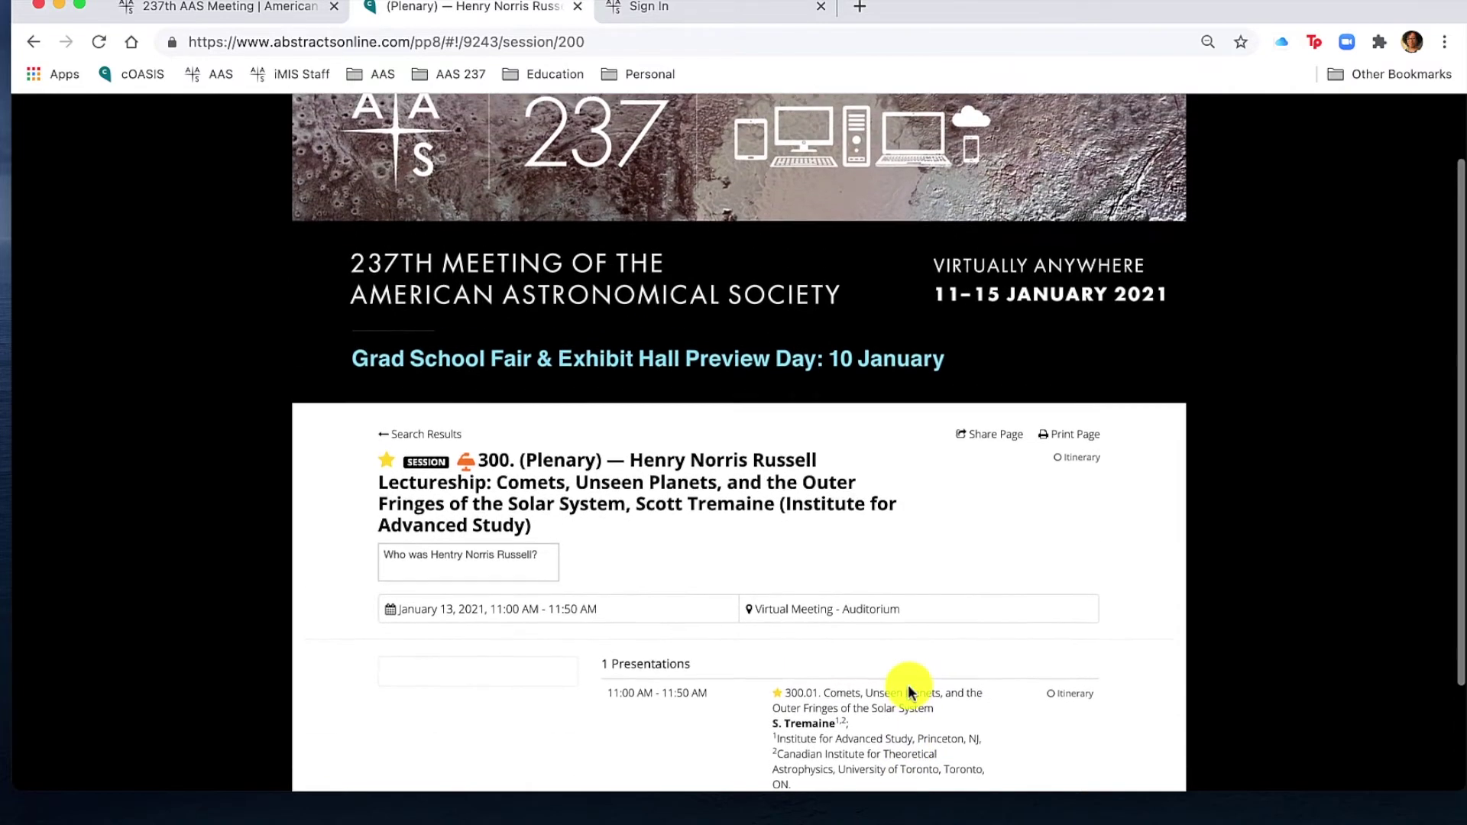
pyautogui.scroll(-1, 907, 685)
pyautogui.click(1057, 698)
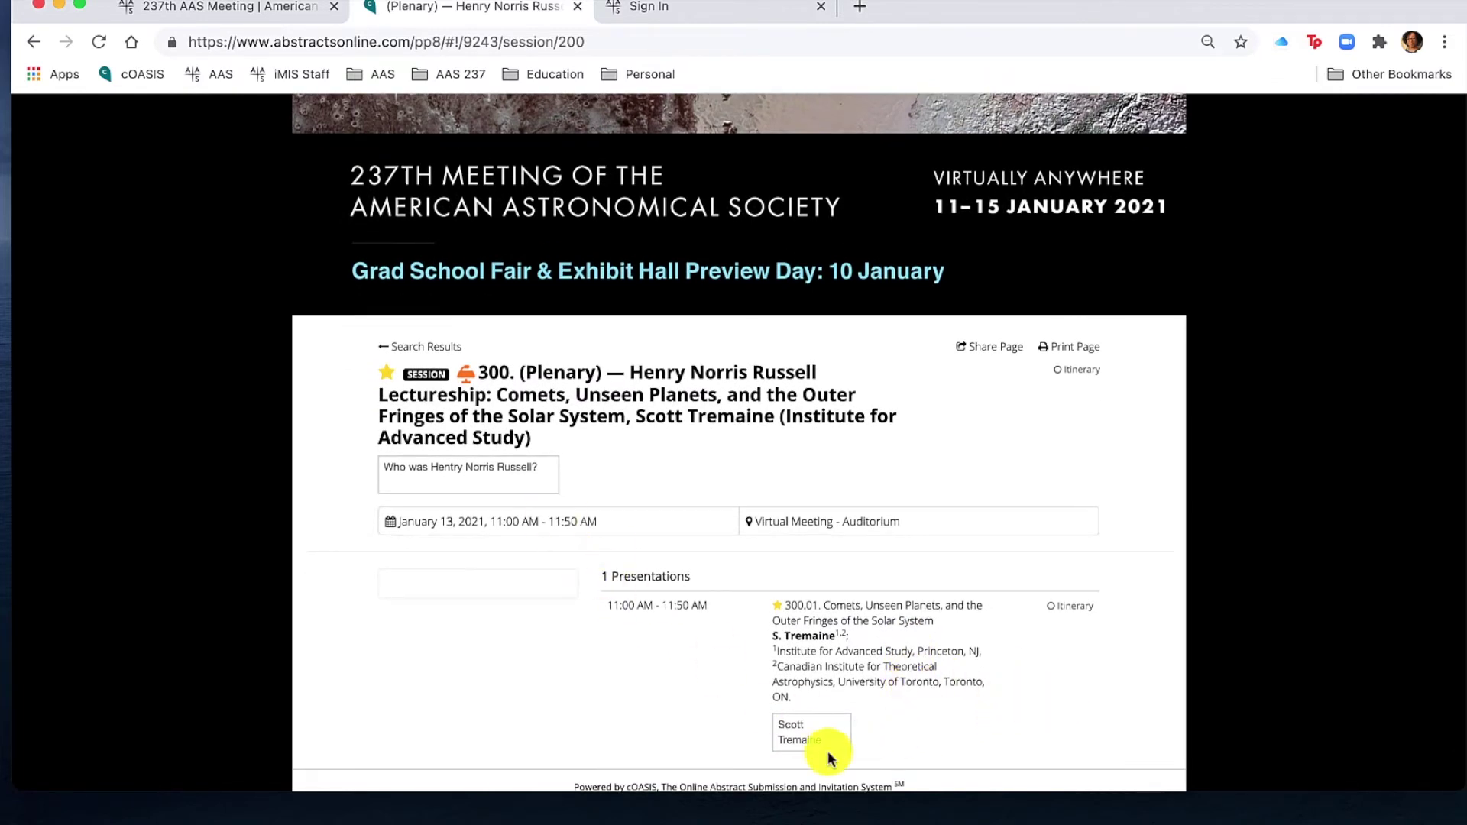
pyautogui.click(1069, 606)
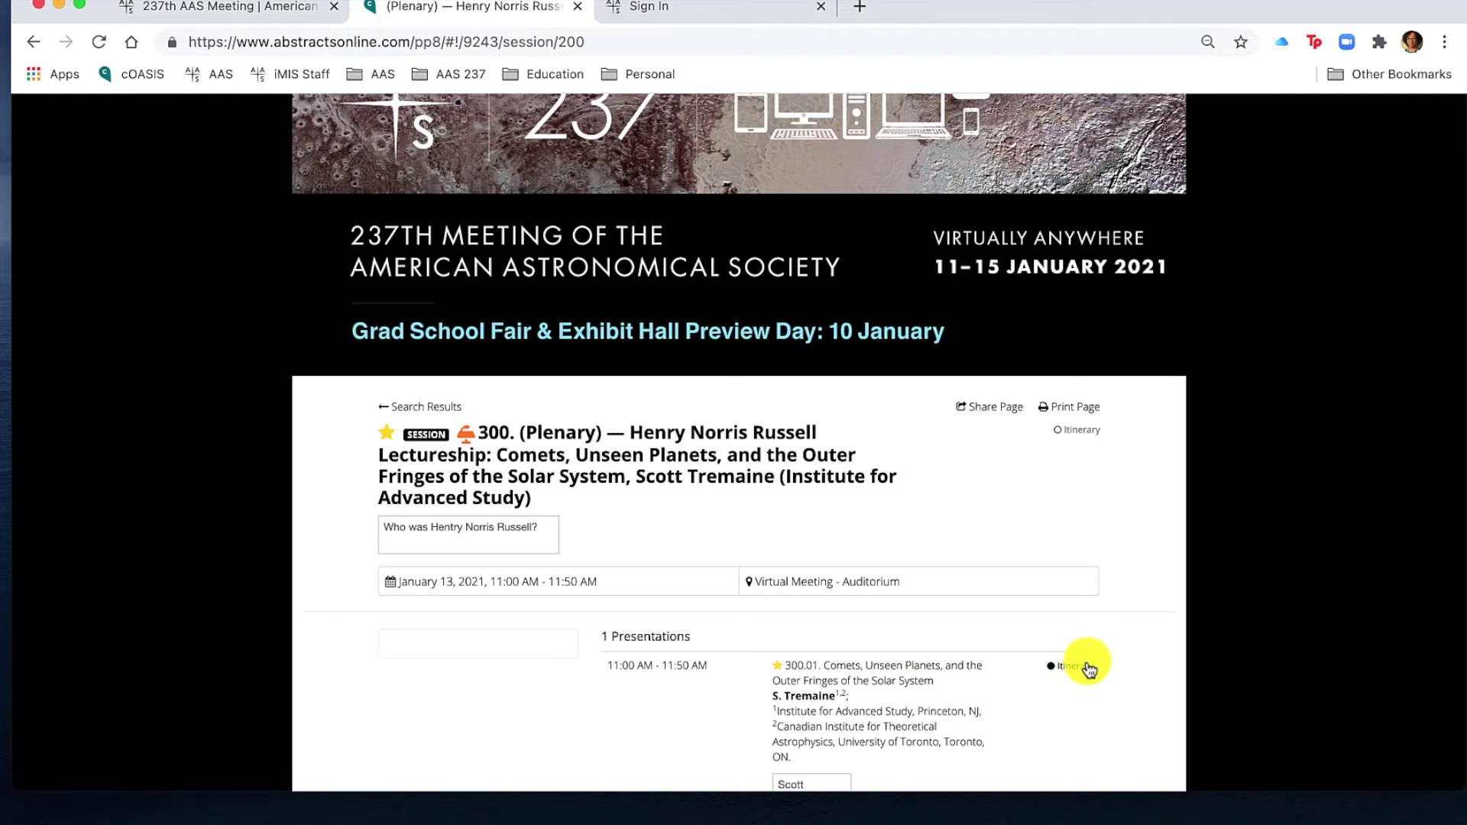
pyautogui.click(1092, 432)
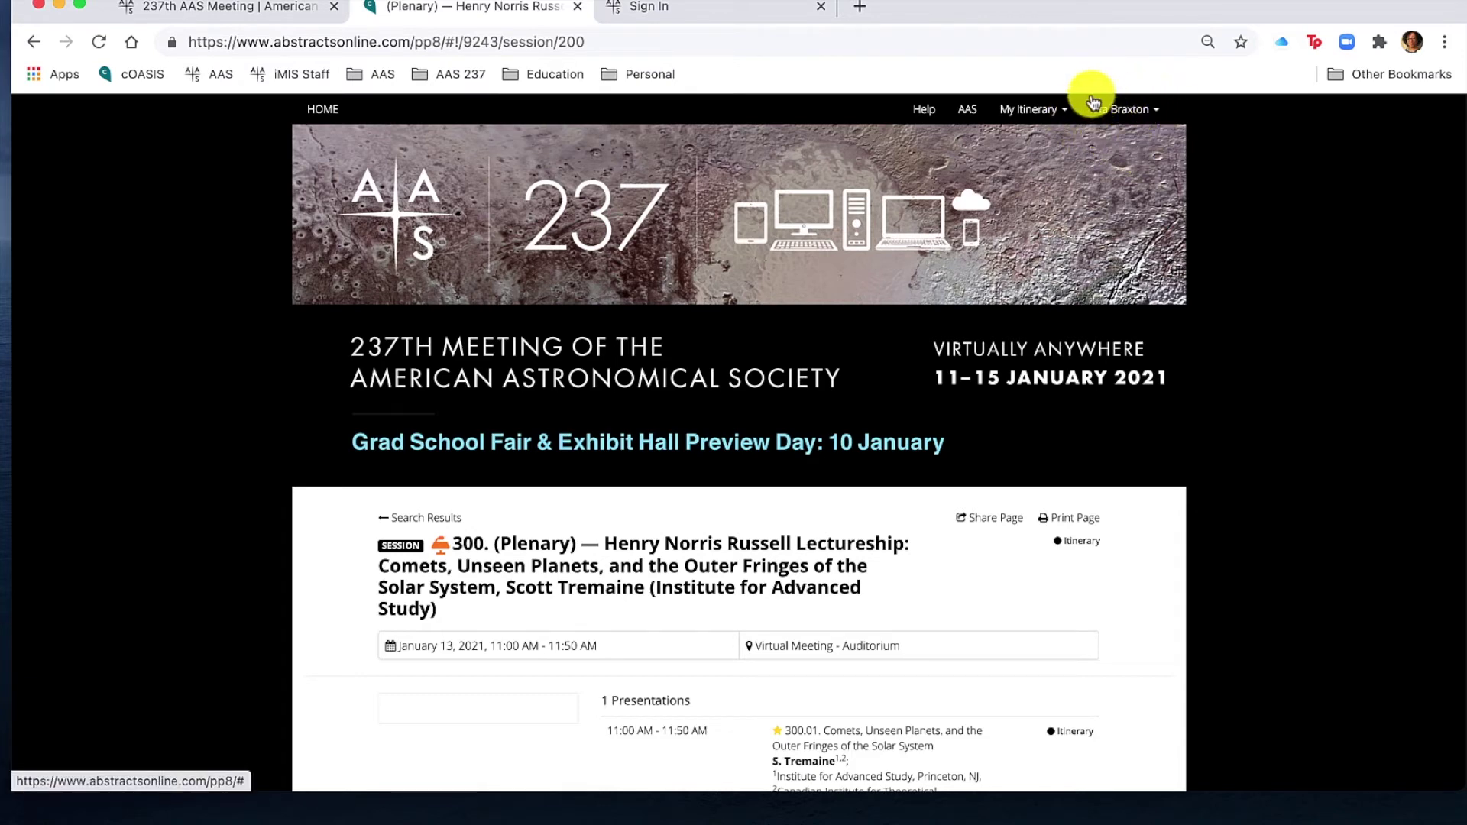
# - Open the itinerary in calendar view and look over the week of Jan 10 – 16, 2021
pyautogui.click(1060, 112)
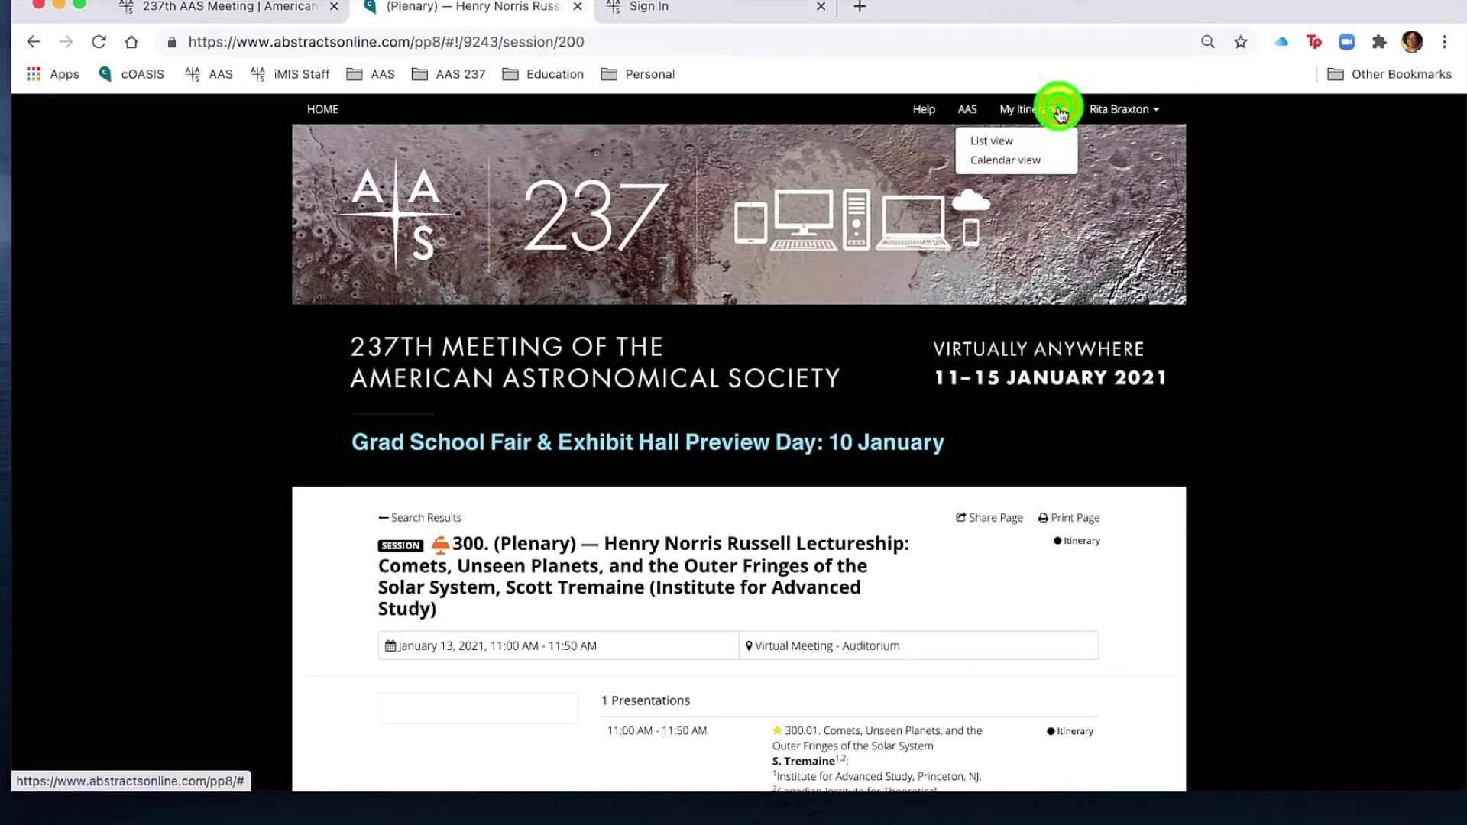
pyautogui.click(1003, 164)
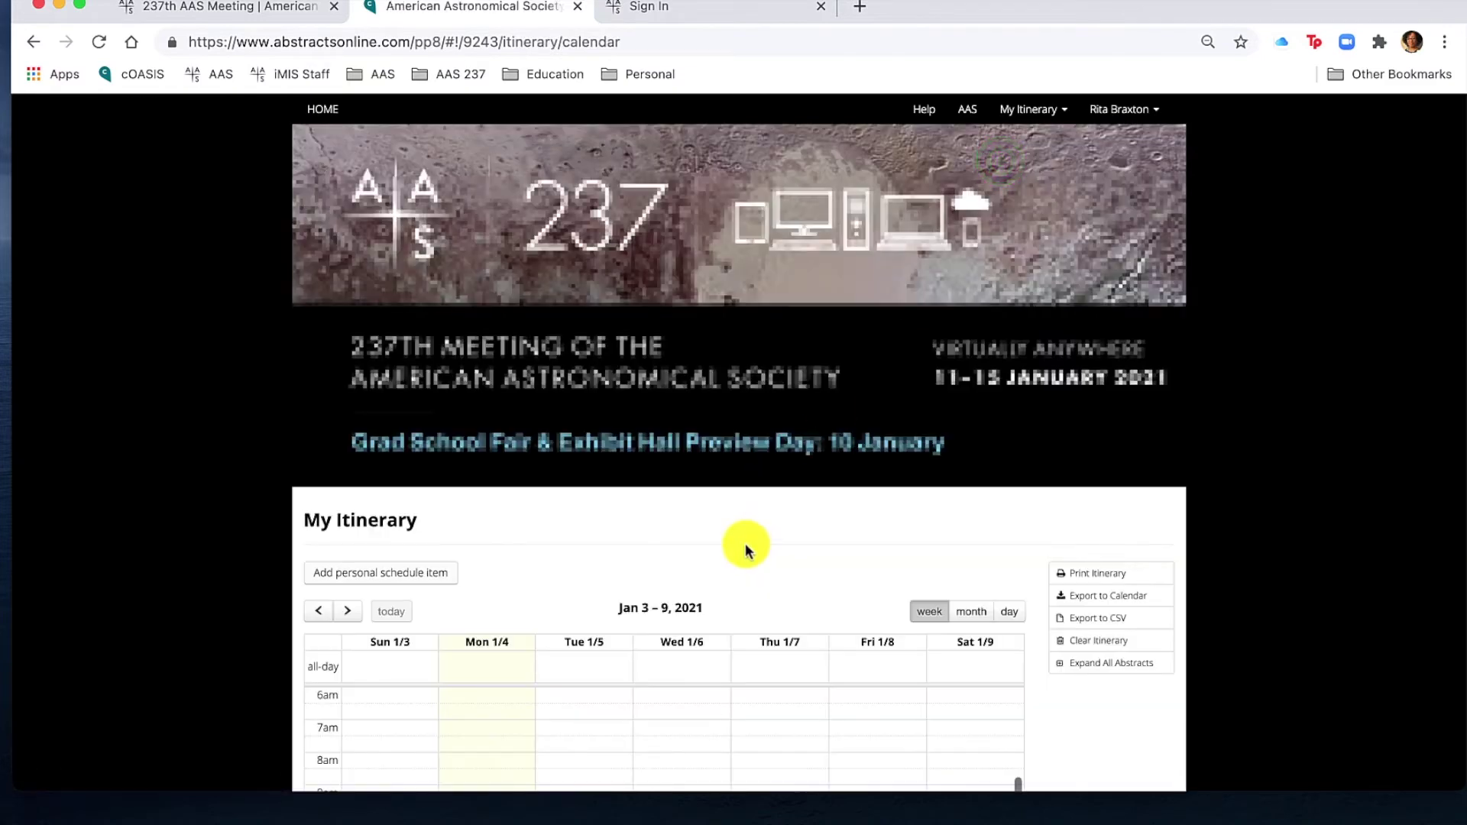
pyautogui.scroll(-6, 747, 550)
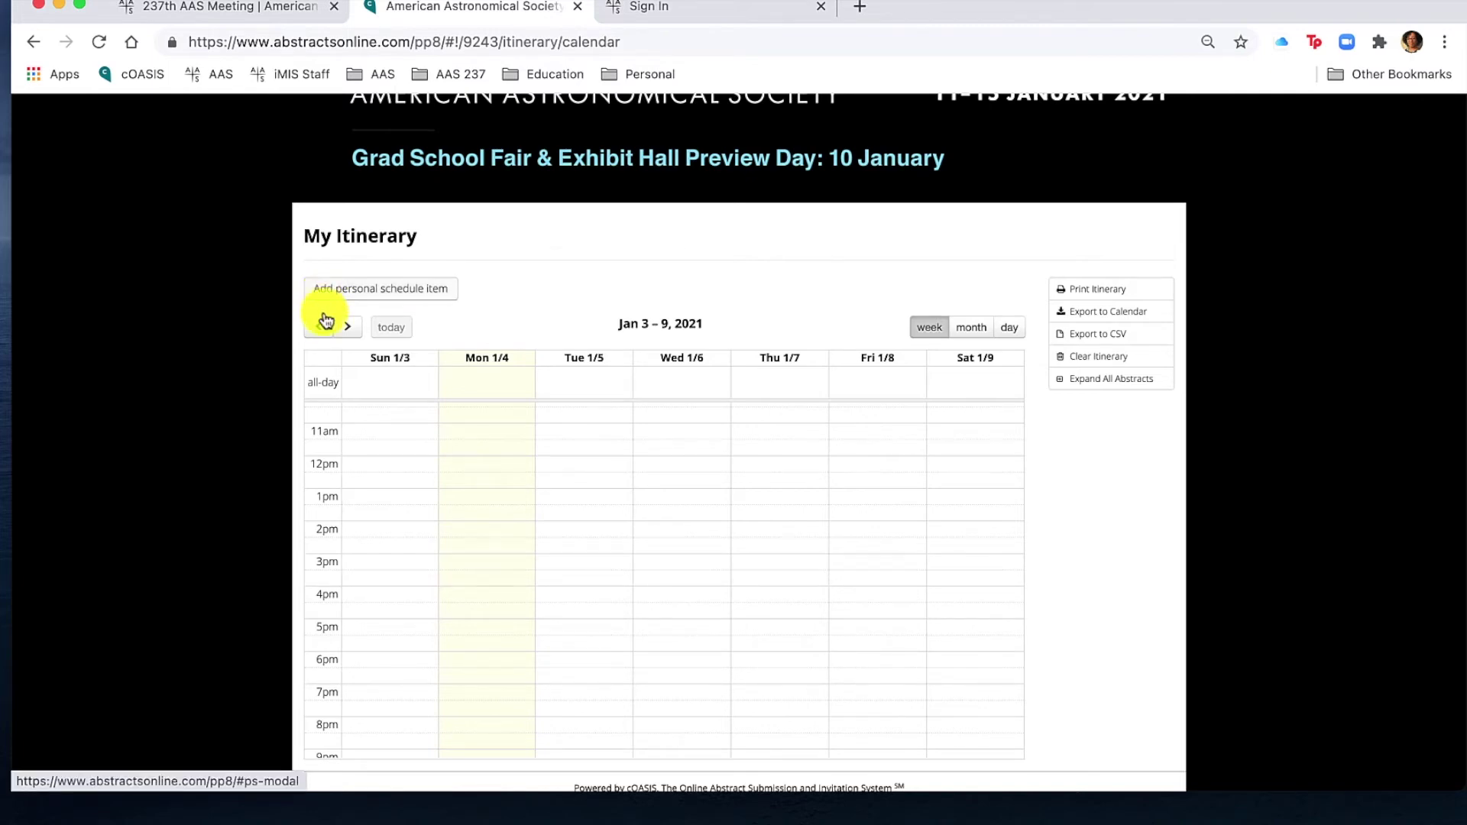
pyautogui.click(349, 329)
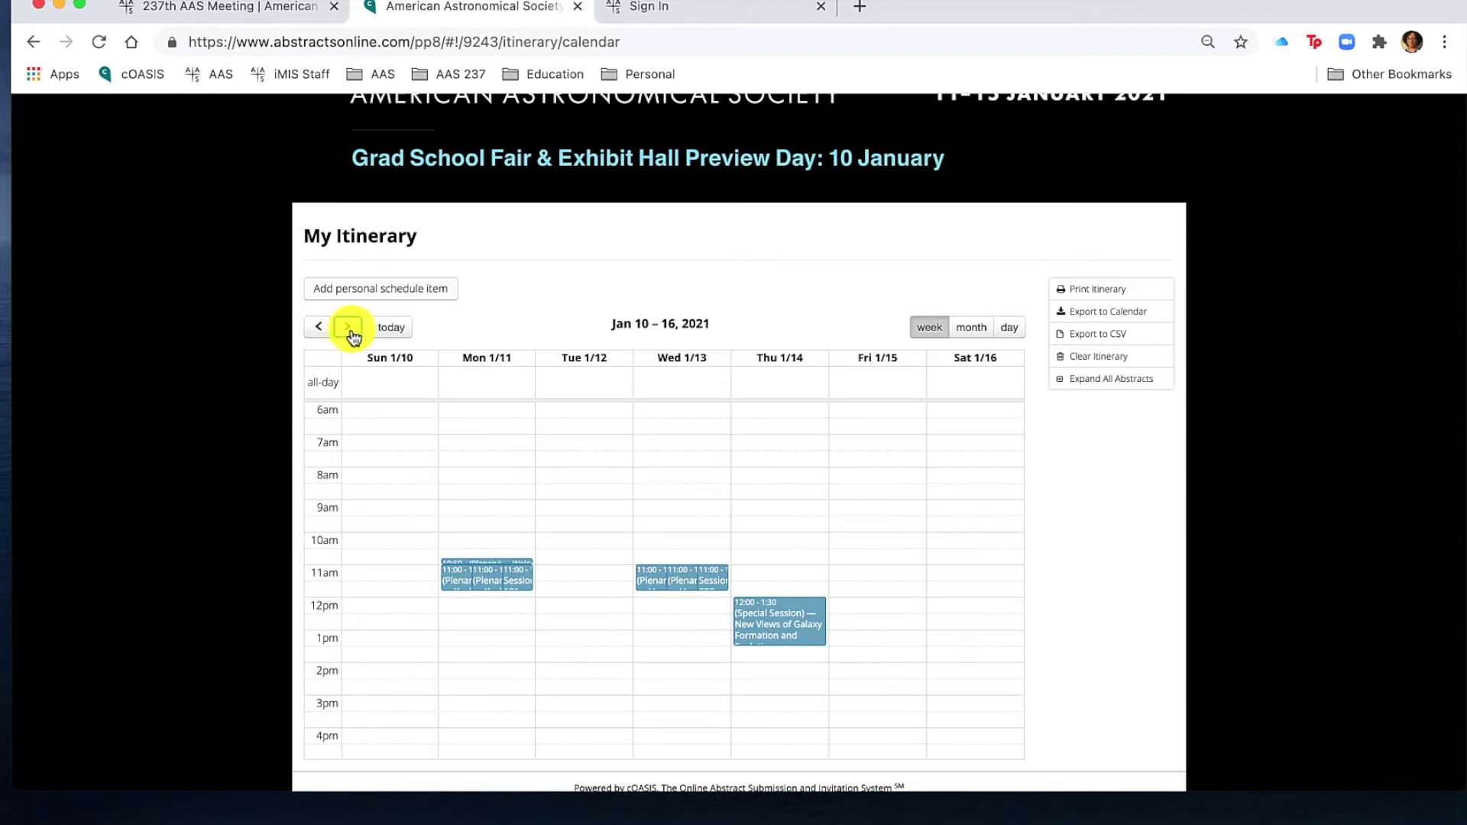
pyautogui.scroll(-1, 702, 312)
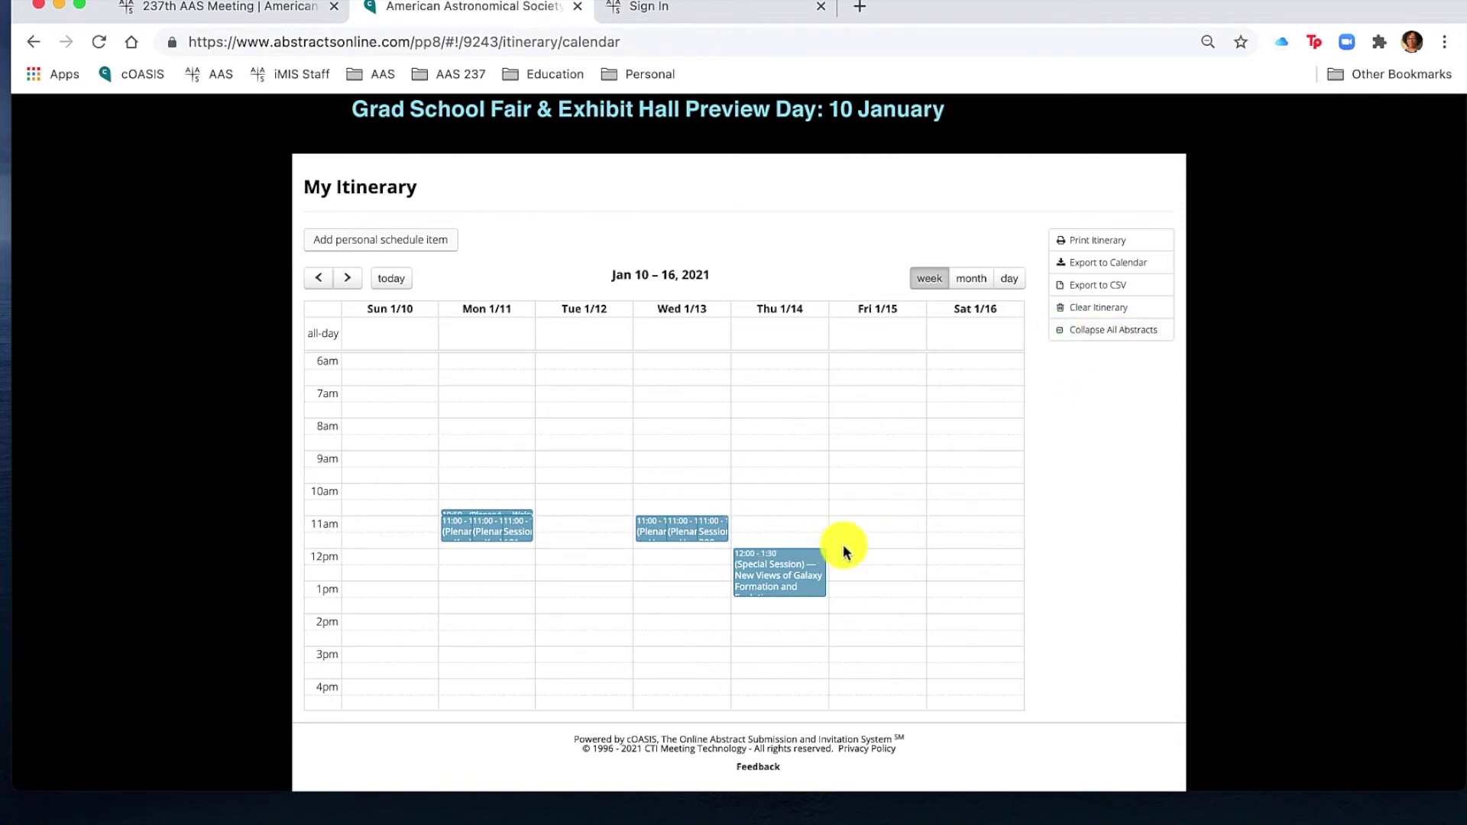
# - Switch the itinerary to list view and review the entries for Monday, January 11, 2021
pyautogui.scroll(4, 1083, 481)
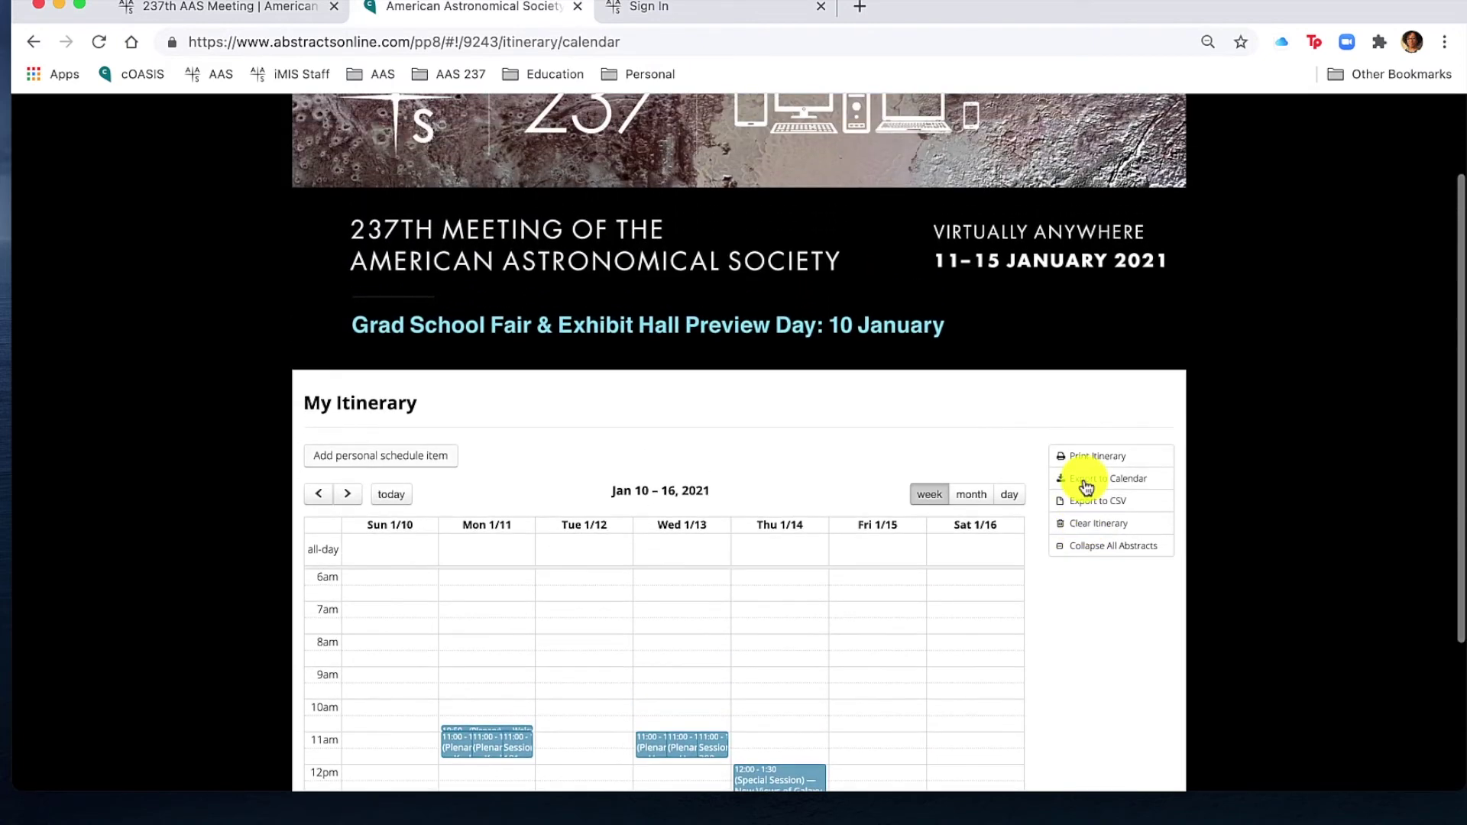
pyautogui.scroll(1, 1083, 483)
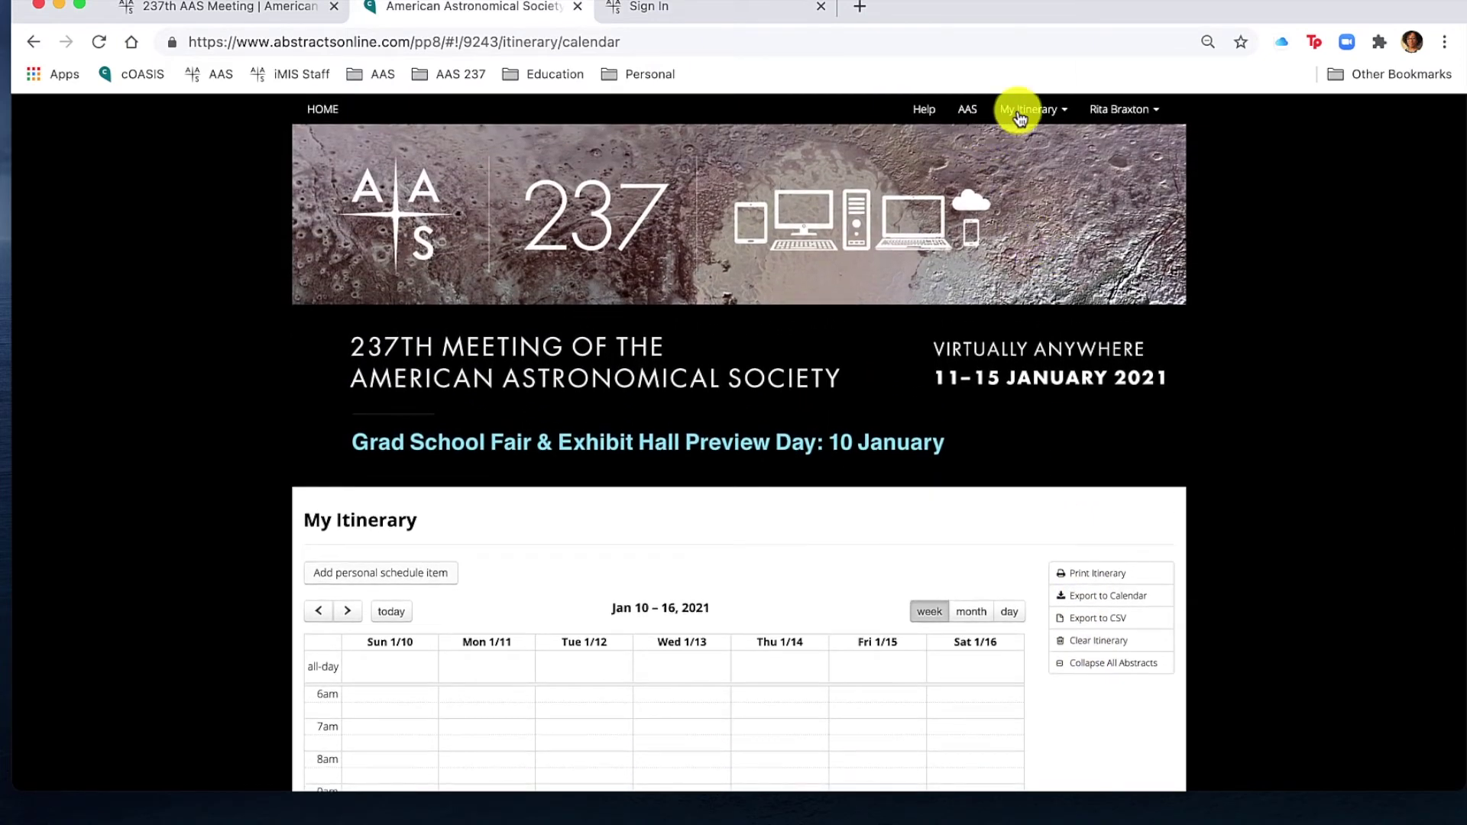
pyautogui.click(1020, 111)
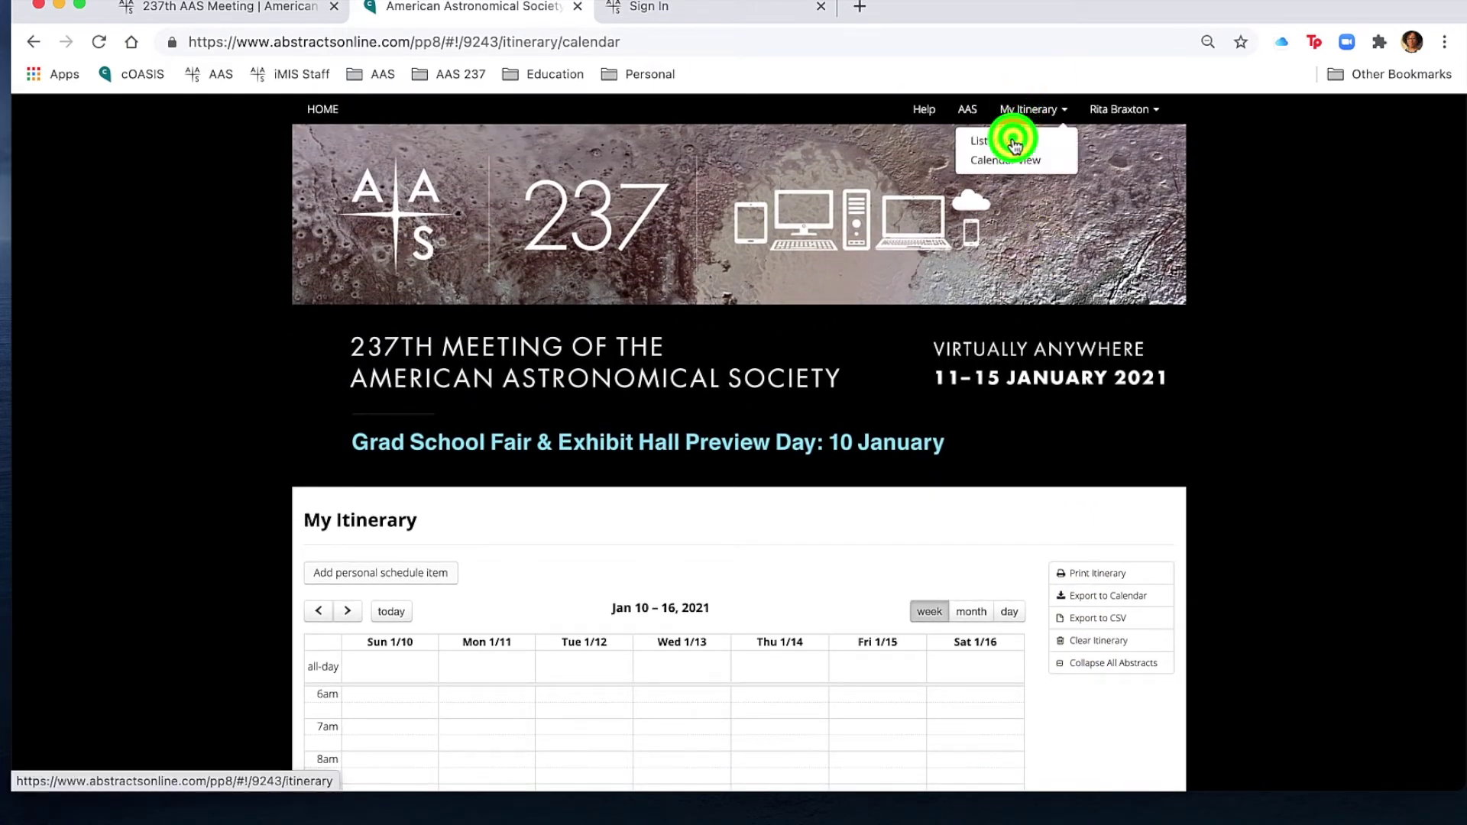
pyautogui.click(1014, 144)
pyautogui.scroll(-2, 1054, 424)
pyautogui.scroll(-5, 1053, 422)
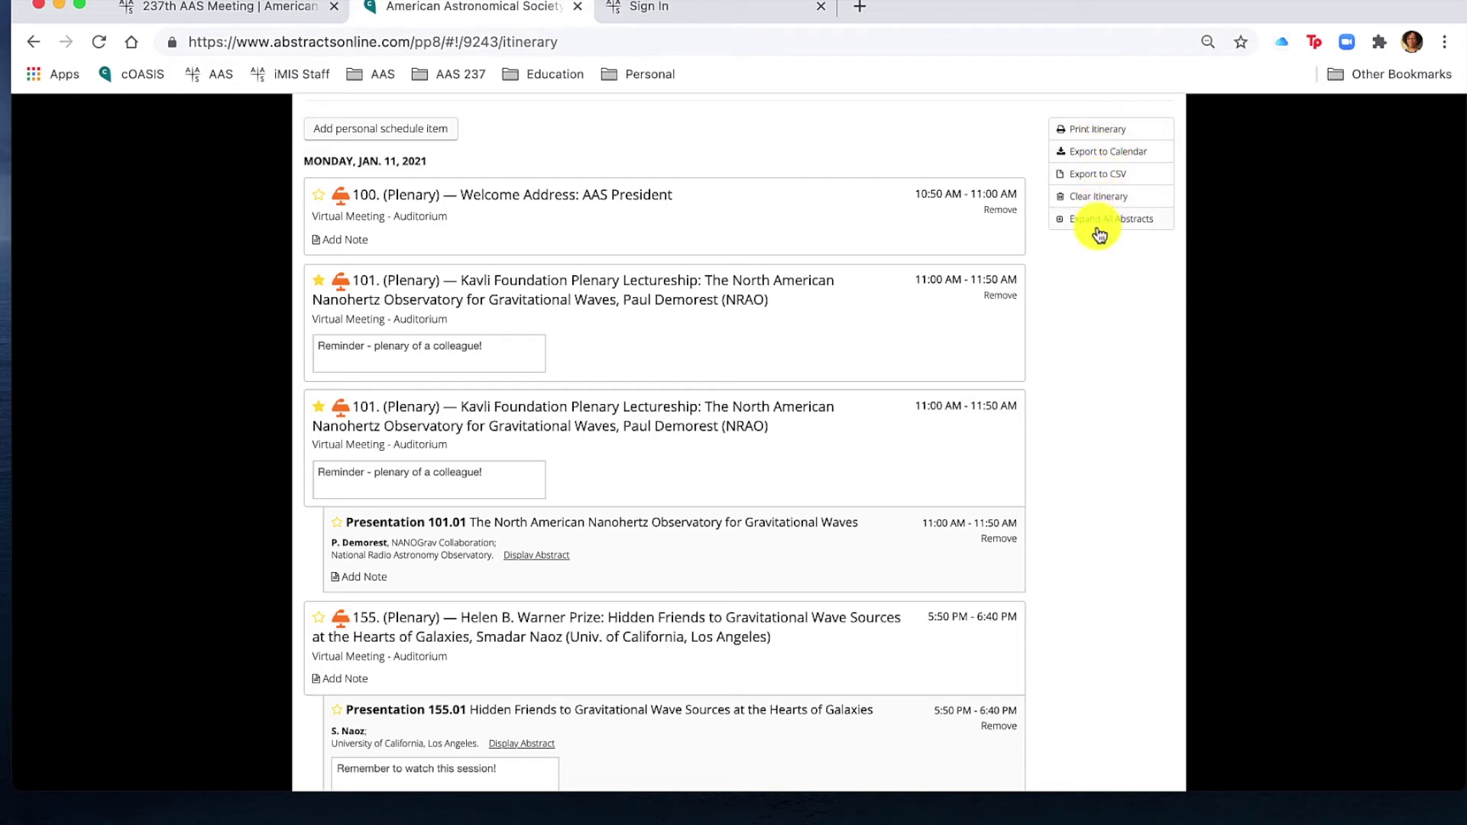
# - Review the itinerary through Wednesday, January 13, 2021 and display the abstract of presentation 300.01
pyautogui.scroll(-6, 1079, 390)
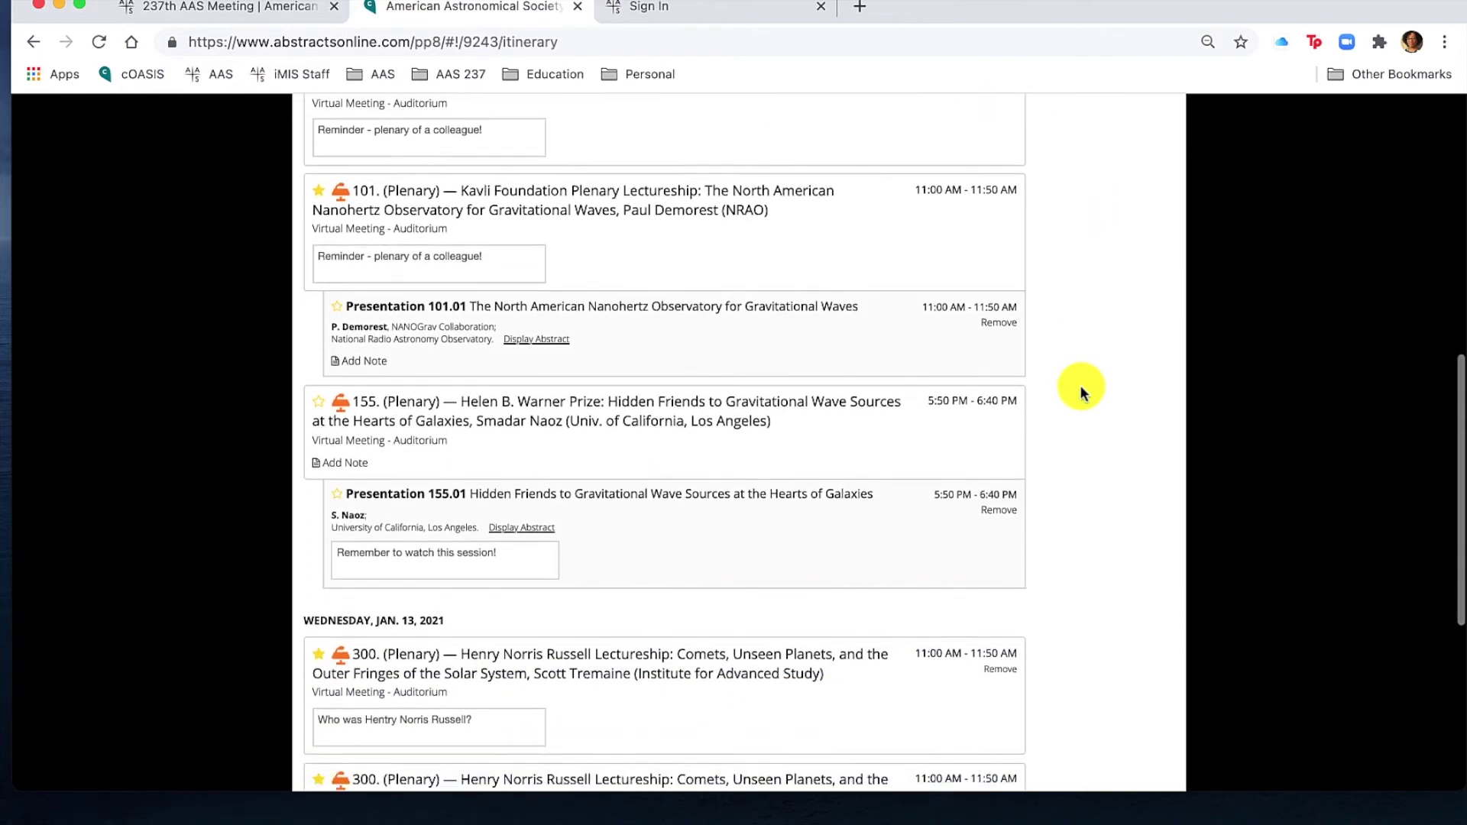
pyautogui.scroll(-1, 1079, 388)
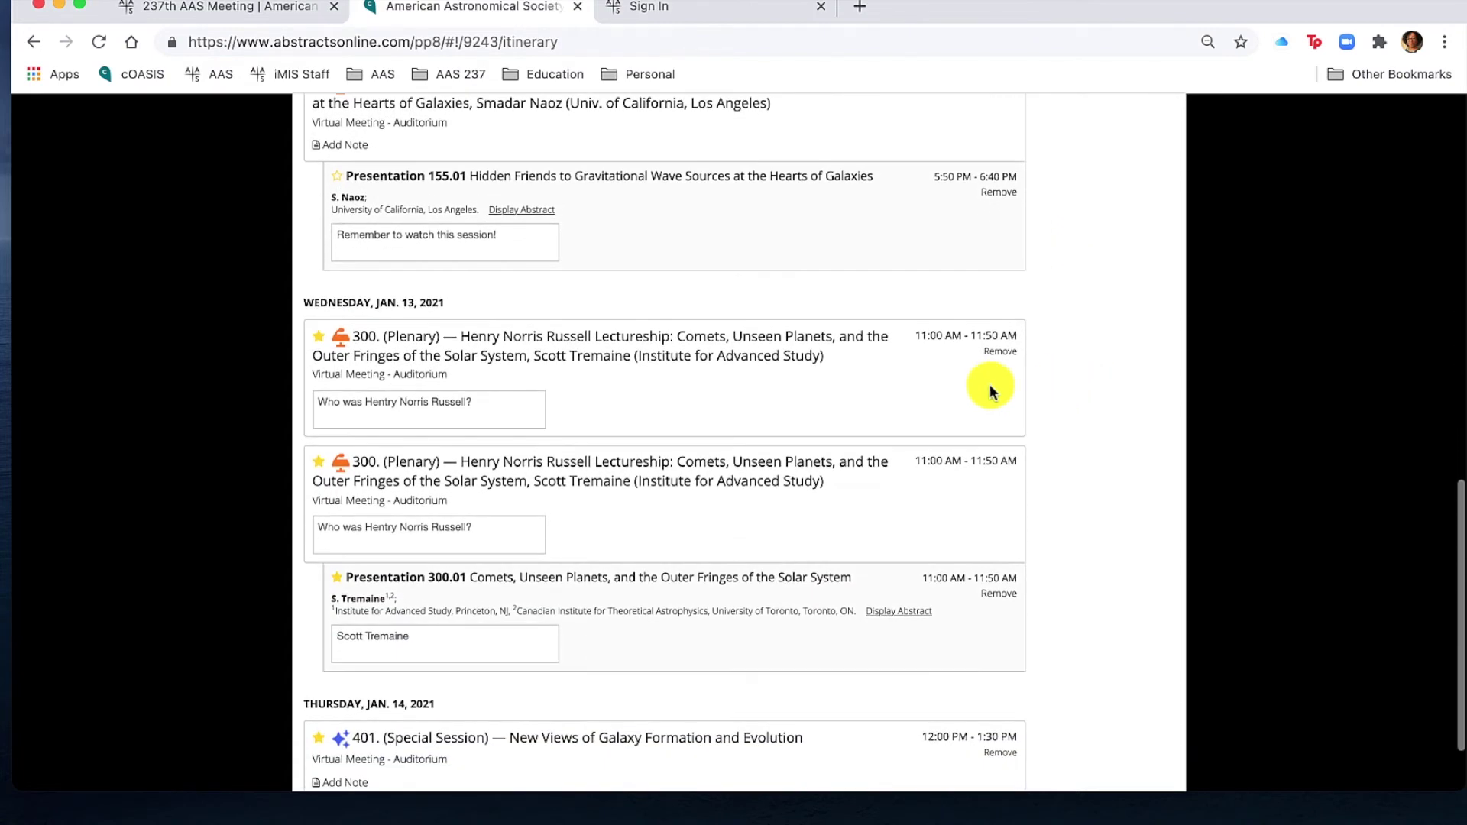
pyautogui.click(504, 406)
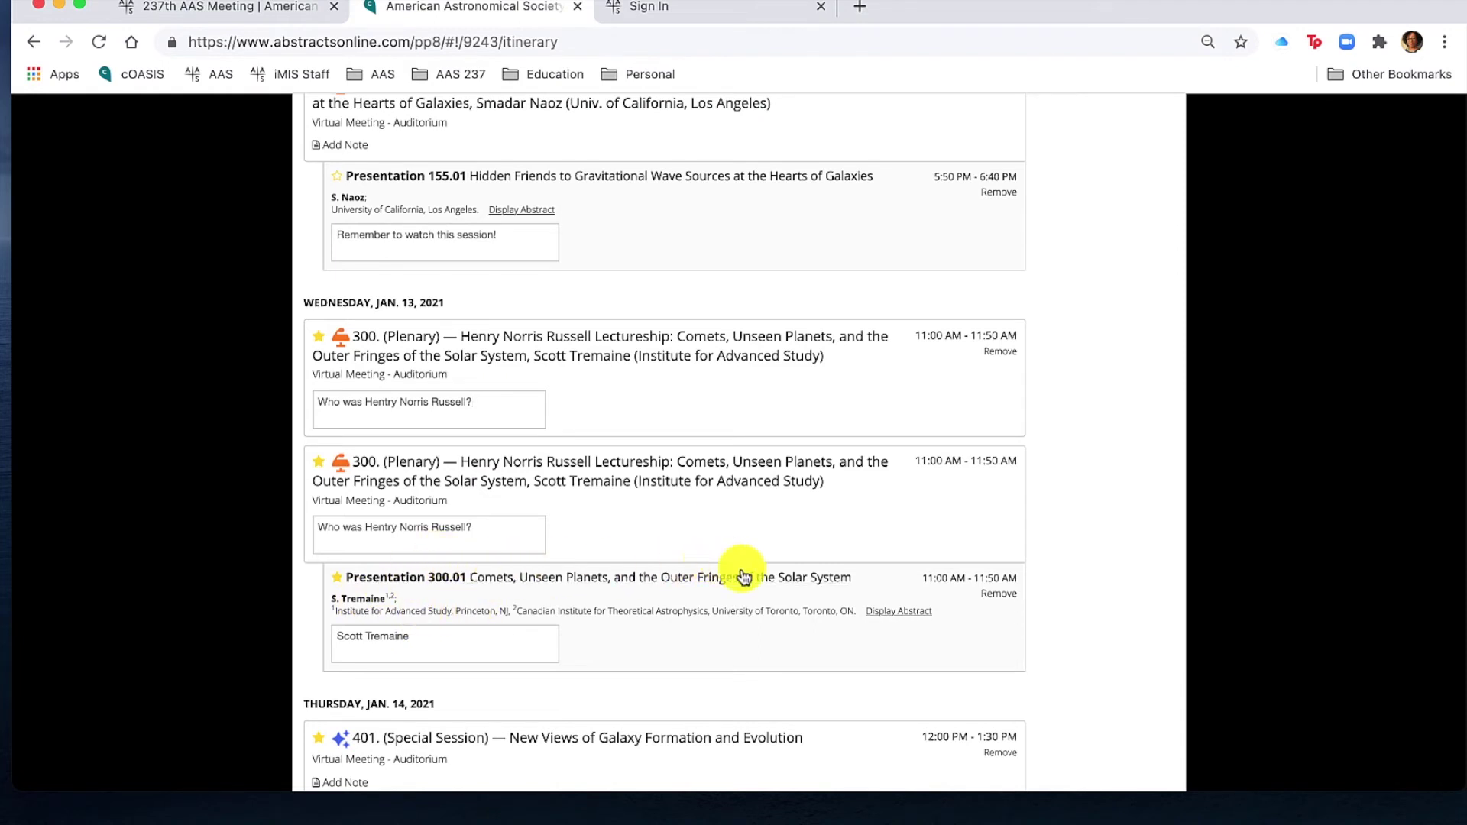
pyautogui.click(909, 612)
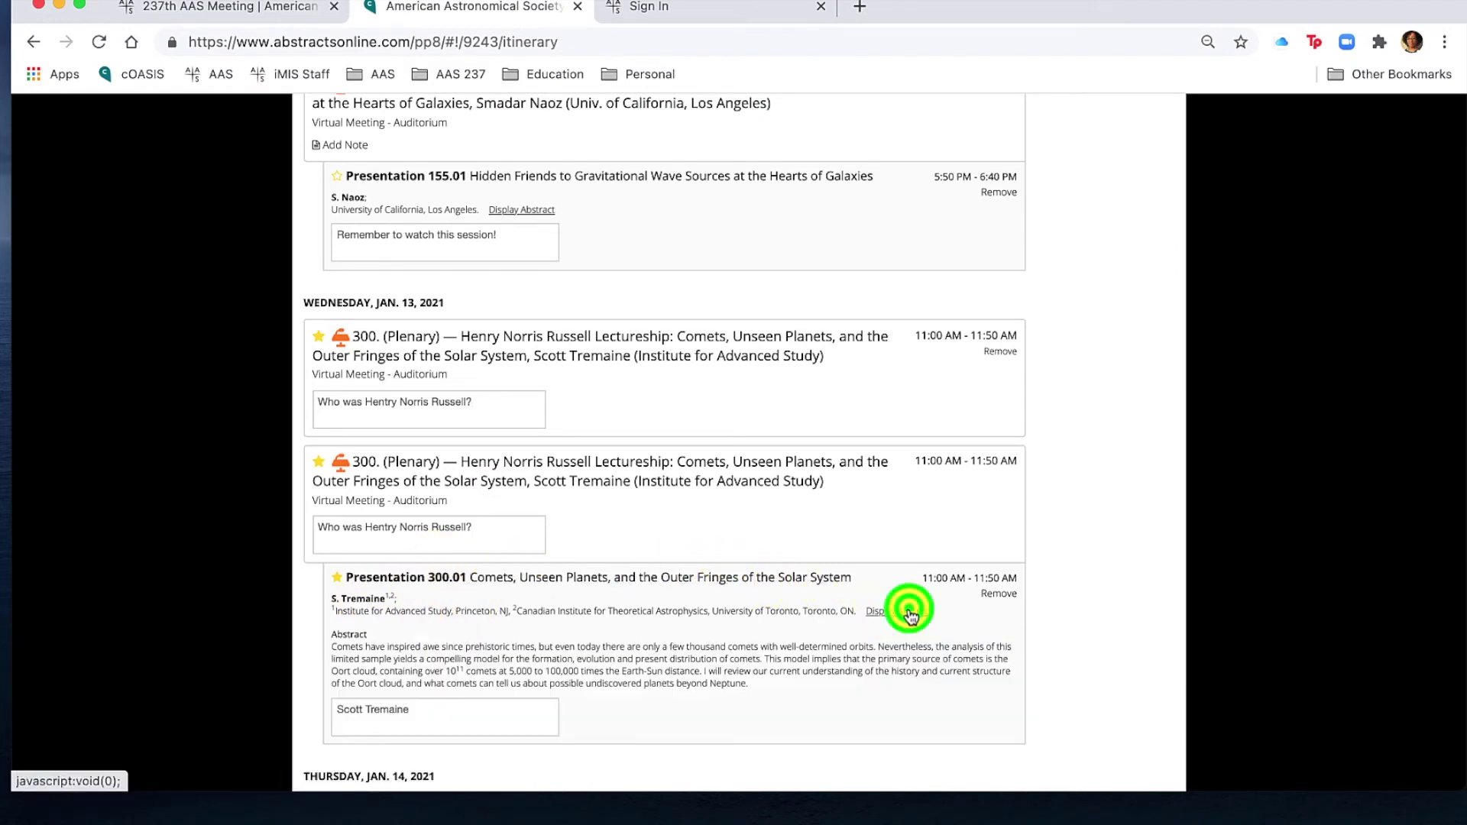
# - Remove the standalone session 300 entry on Wednesday, January 13 from the itinerary, keeping the one with presentation 300.01
pyautogui.scroll(-3, 855, 679)
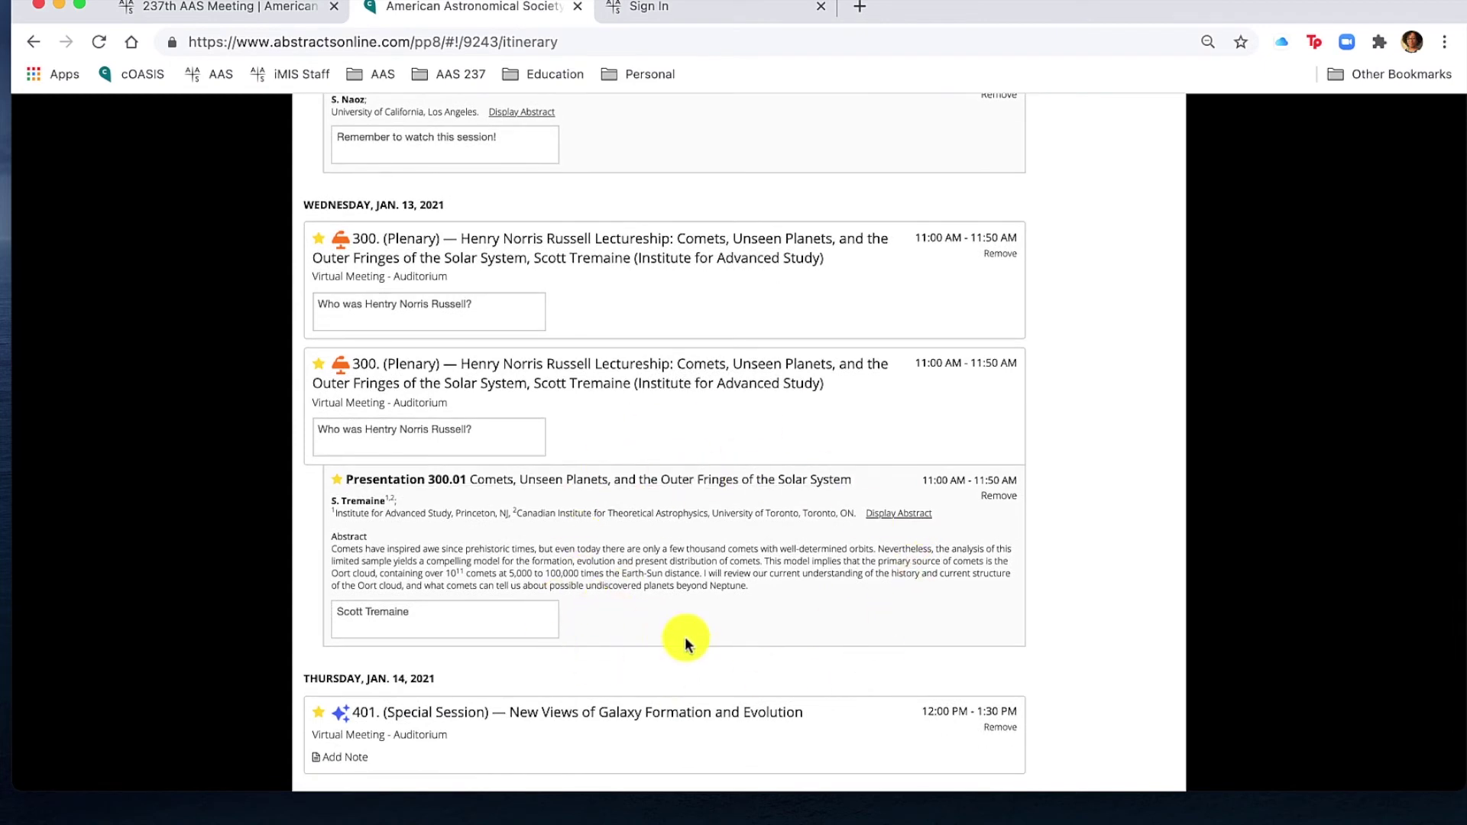
pyautogui.click(999, 253)
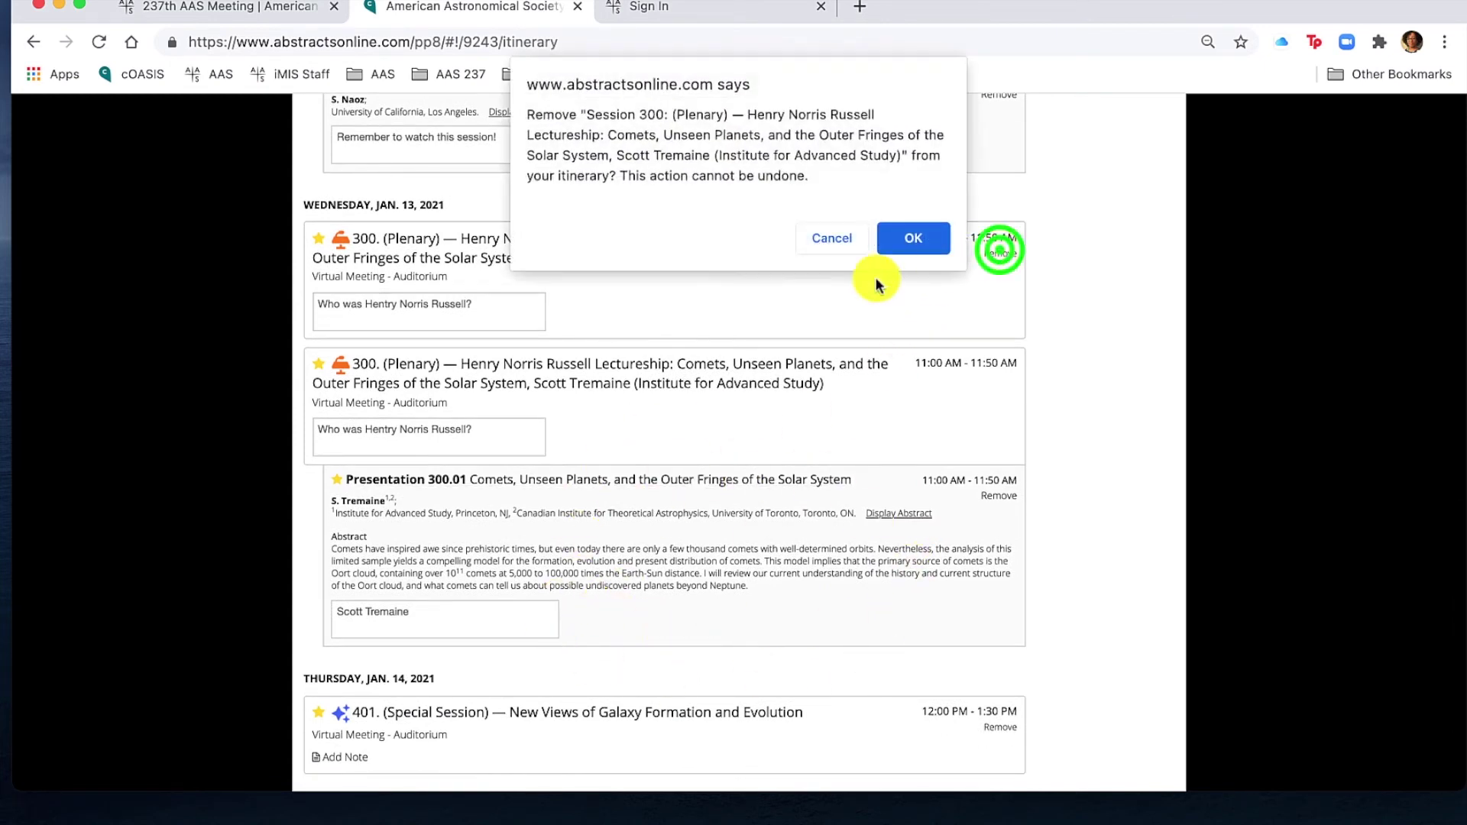
pyautogui.click(905, 240)
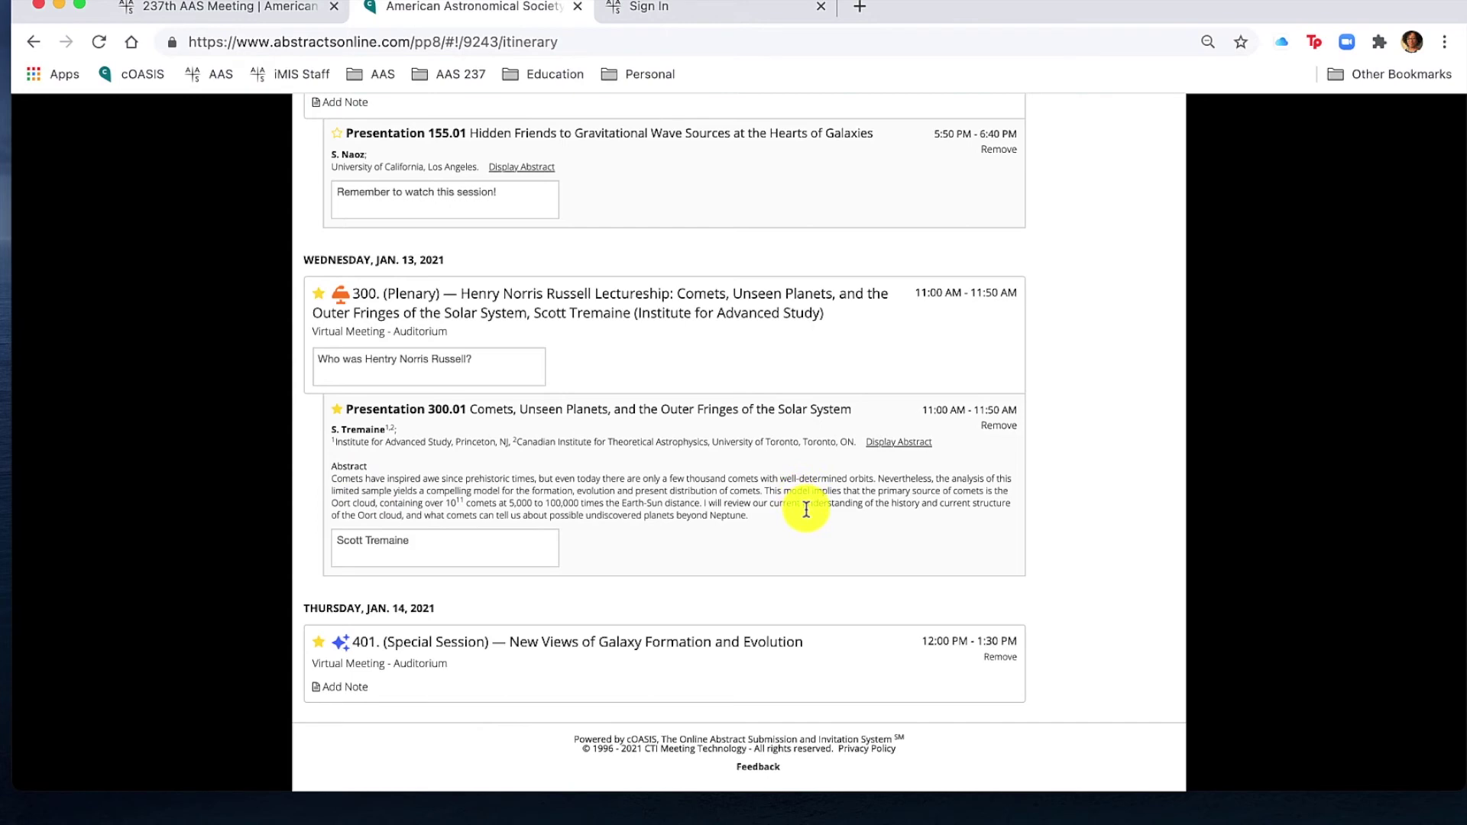
# - Return to the planner's home page and search the program for 223
pyautogui.scroll(10, 806, 509)
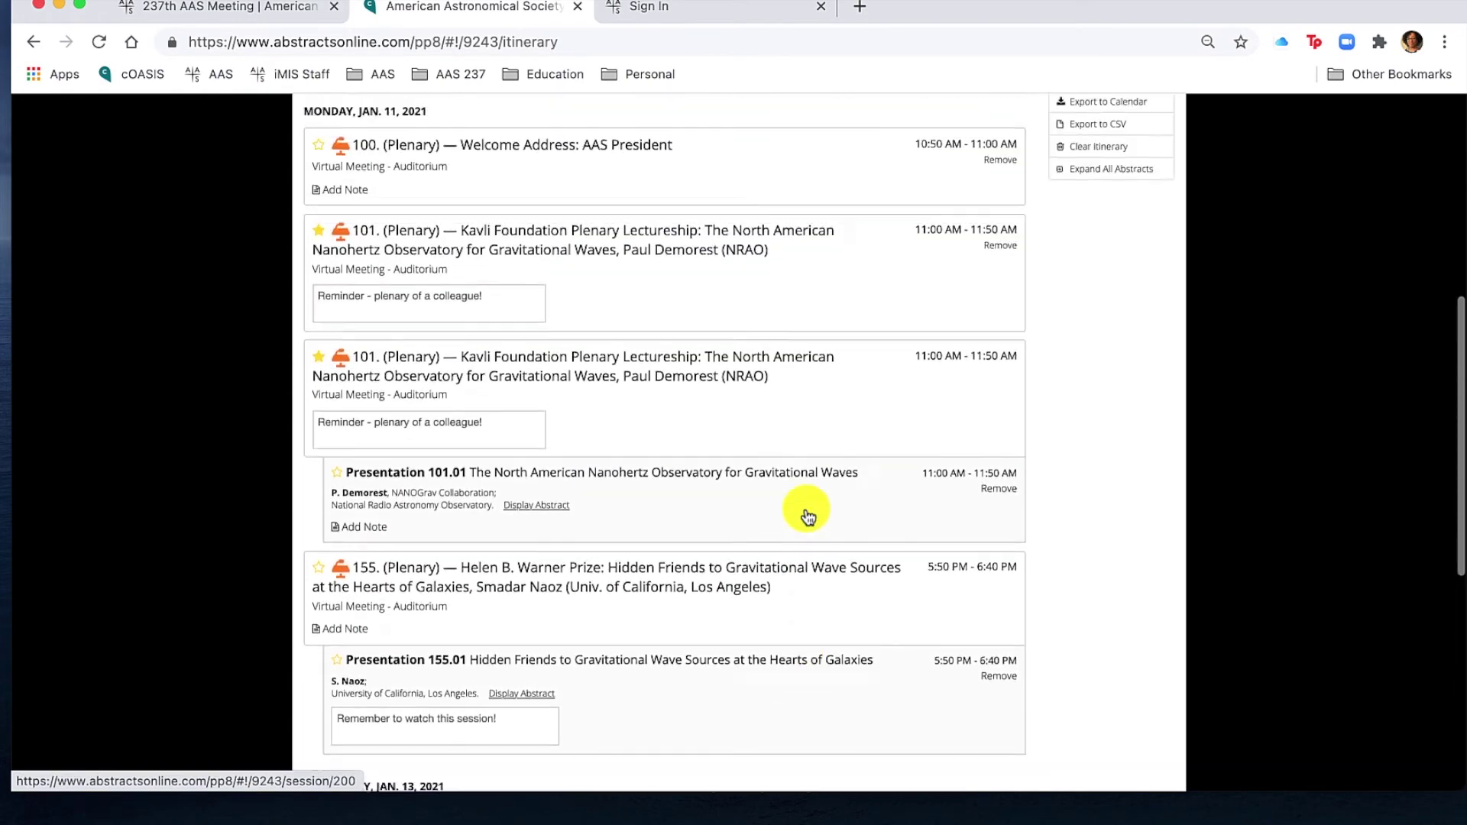
pyautogui.scroll(9, 807, 517)
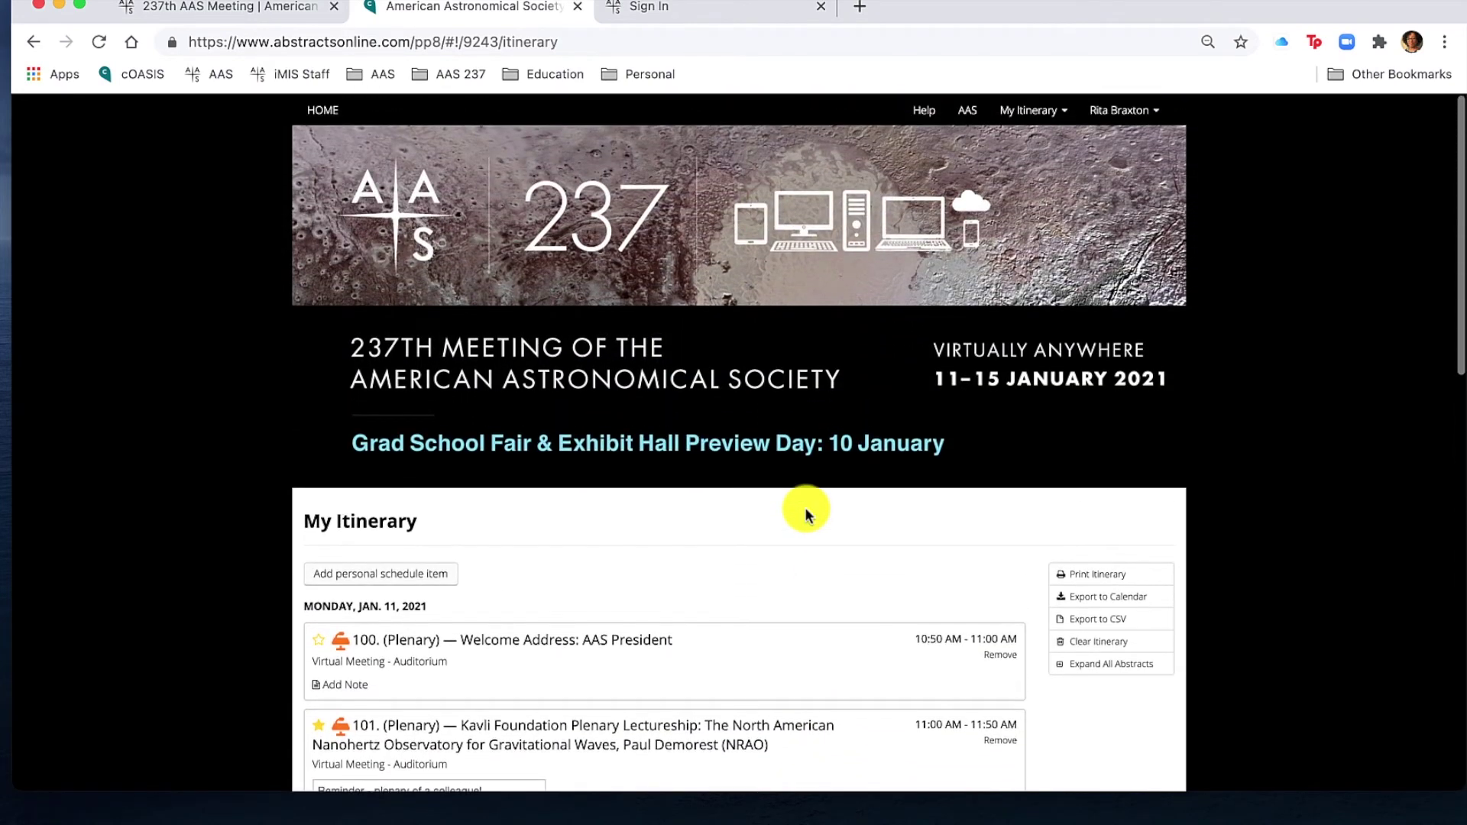
pyautogui.click(733, 371)
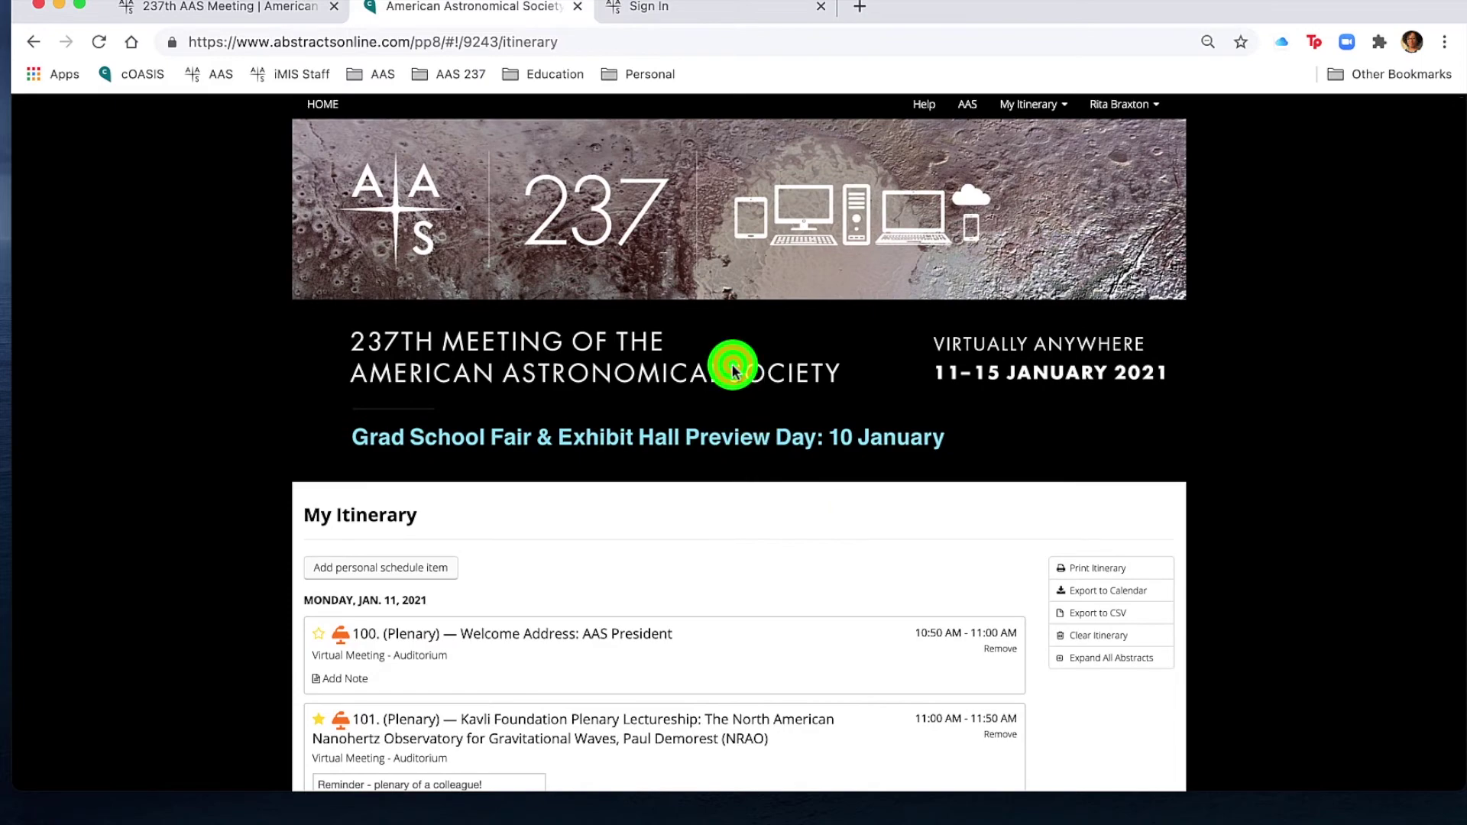
pyautogui.scroll(-3, 762, 631)
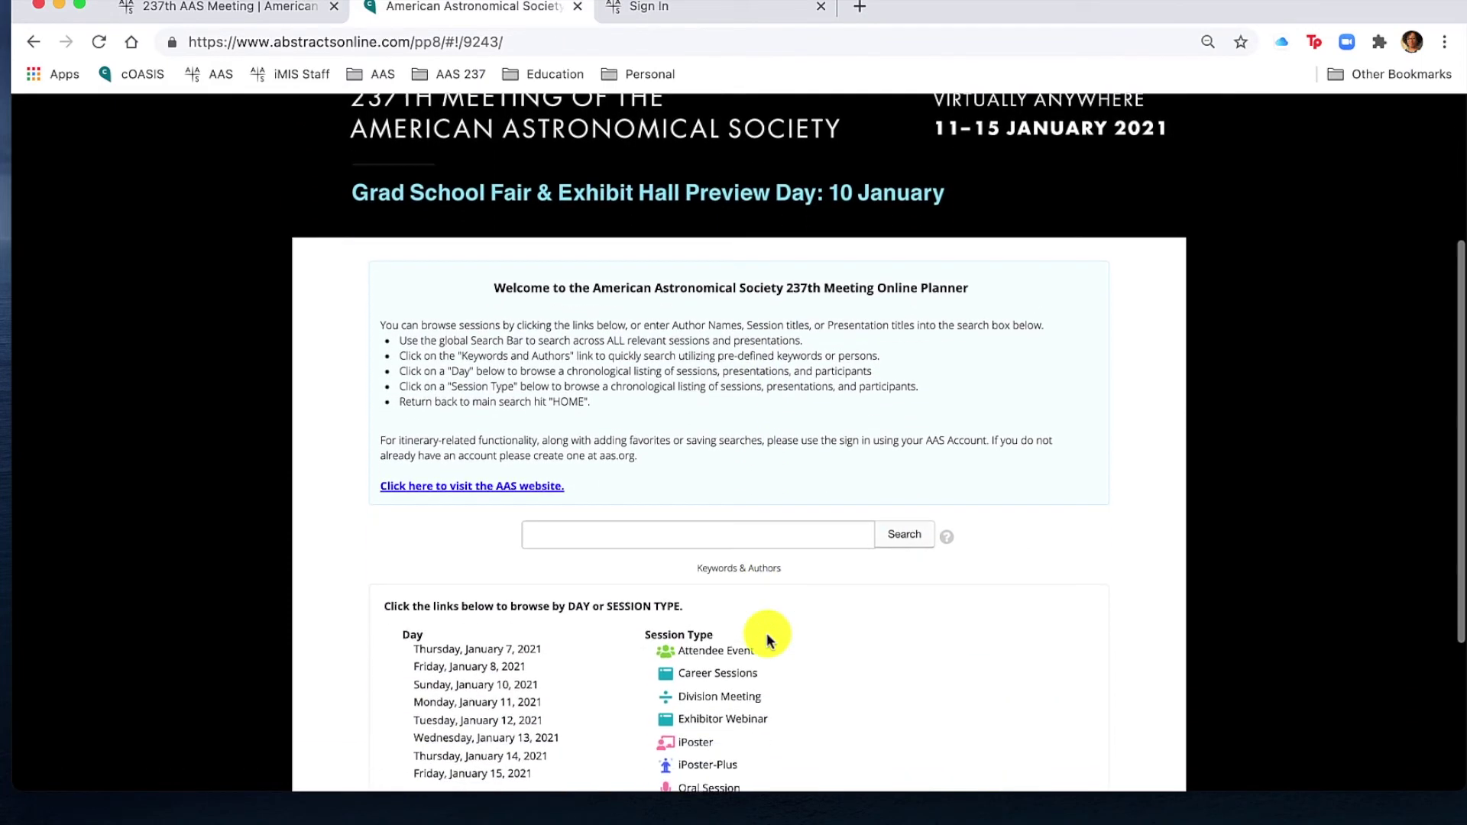
pyautogui.scroll(-4, 768, 640)
pyautogui.click(690, 287)
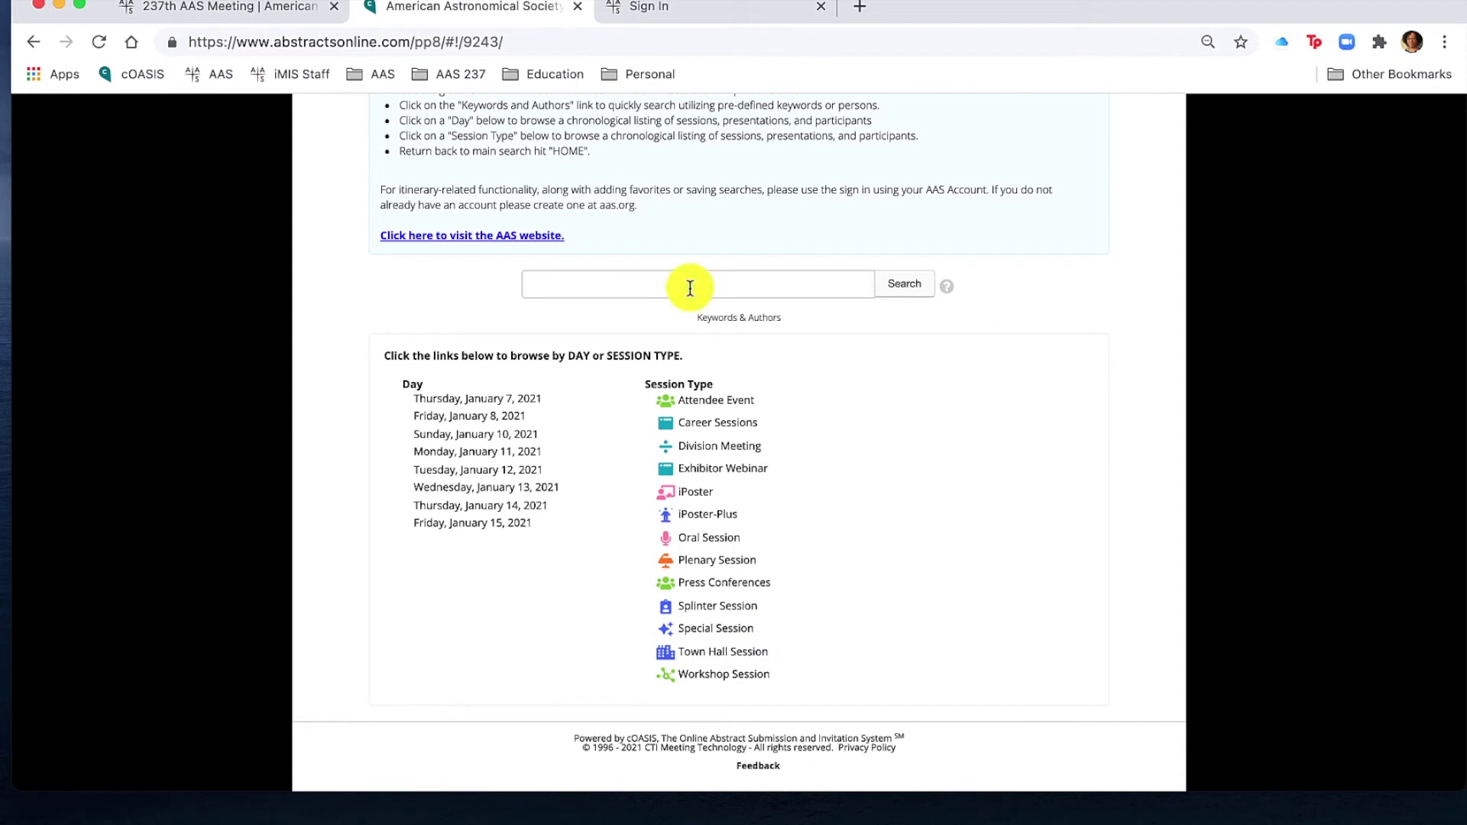
pyautogui.write('223')
pyautogui.press('Return')
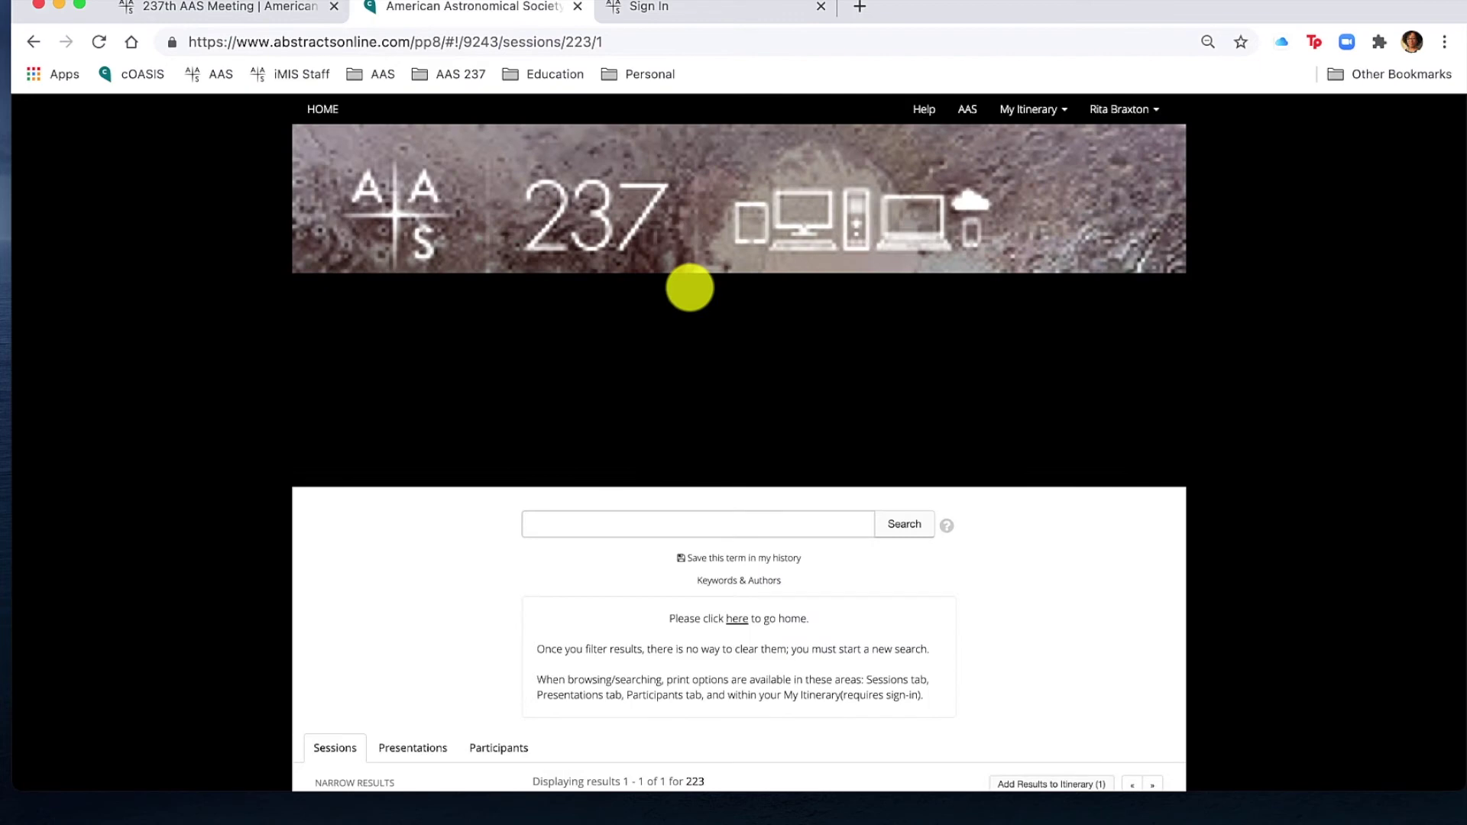
# - Add special session 223, Assessing the Impact of Stellar Feedback, to the itinerary
pyautogui.scroll(-2, 946, 639)
pyautogui.scroll(-2, 946, 639)
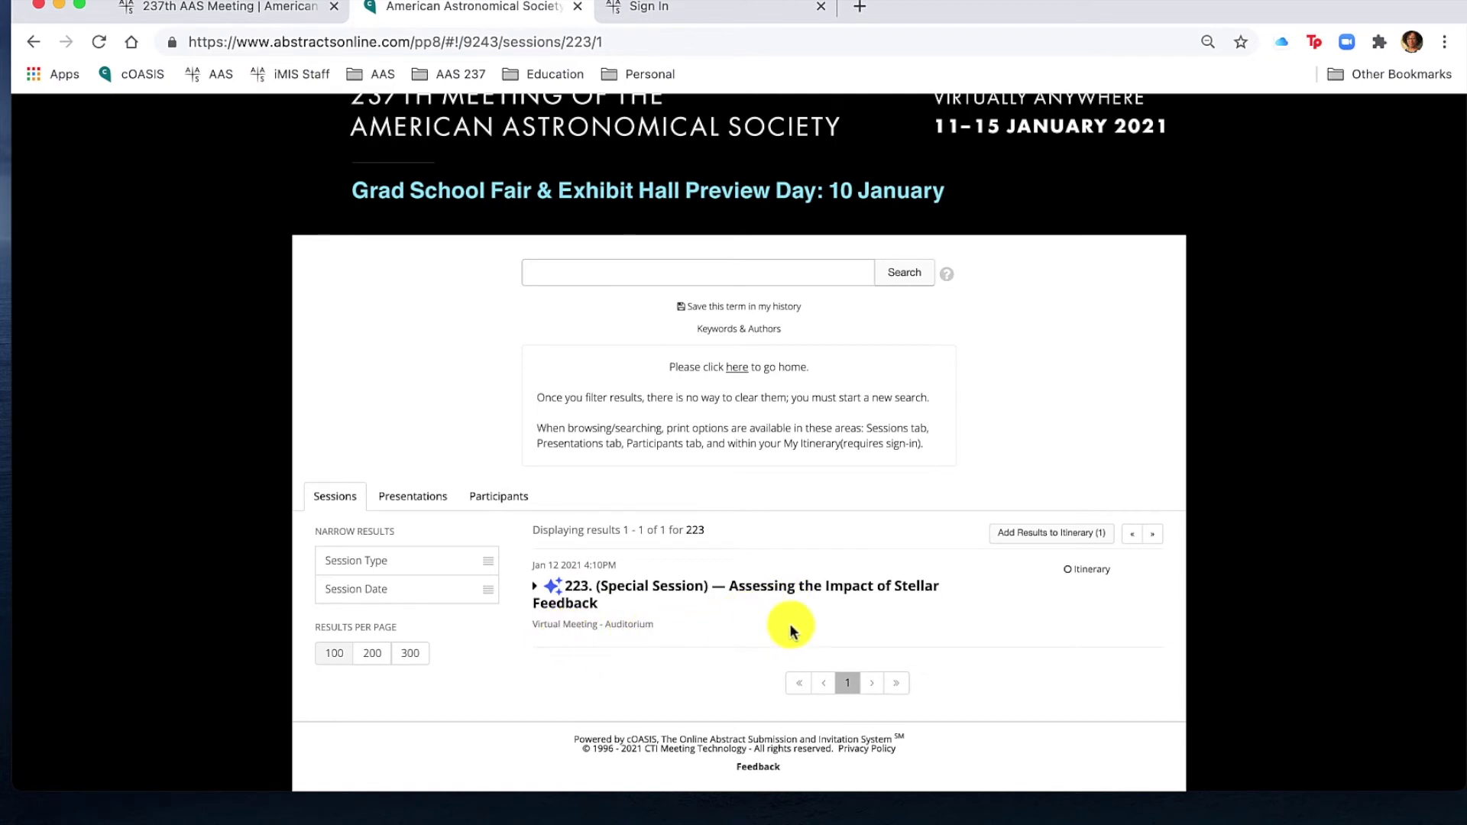
pyautogui.click(1097, 577)
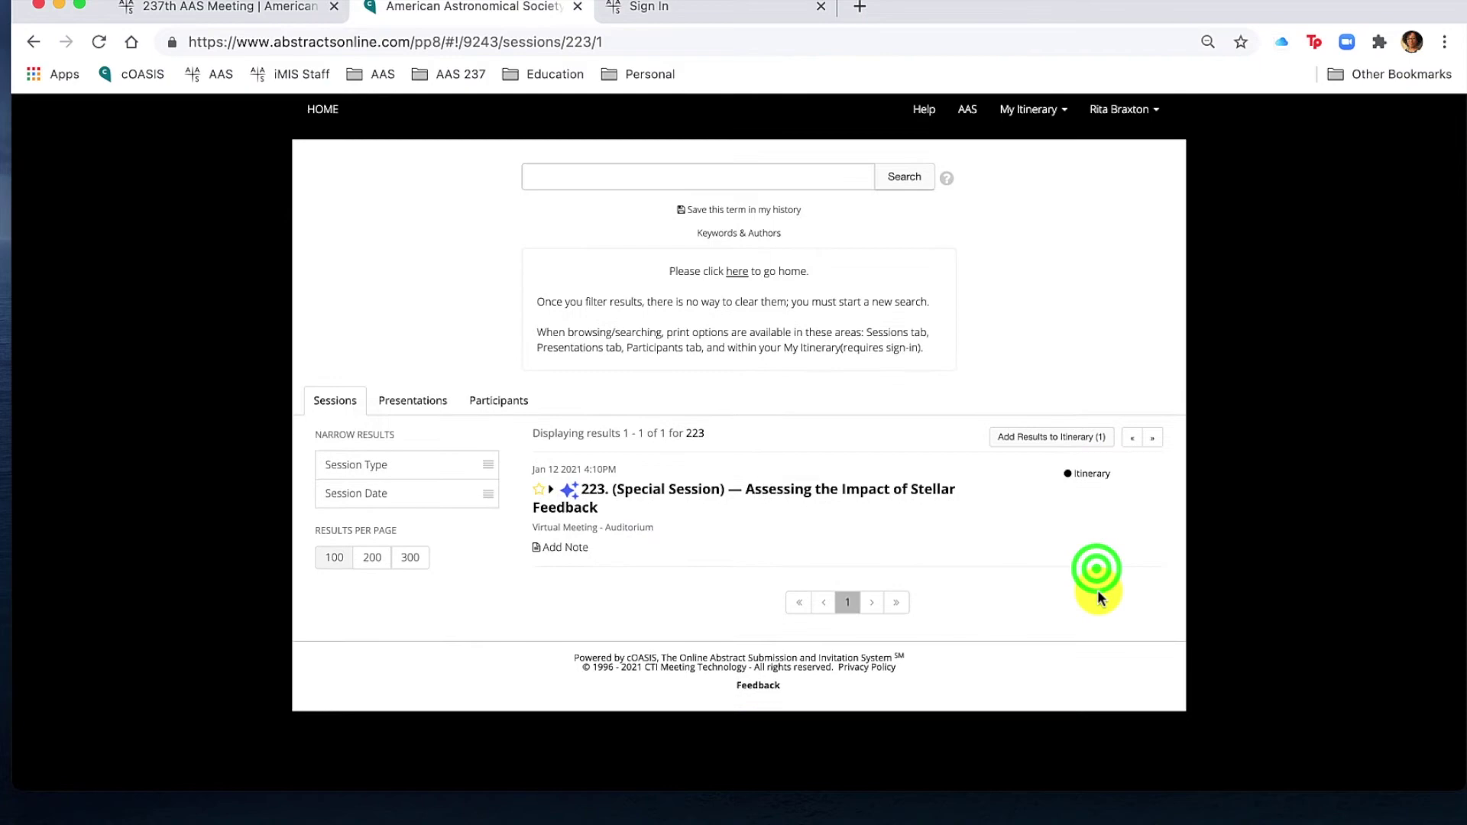
# - Add the note "test" to special session 223
pyautogui.scroll(-1, 1097, 628)
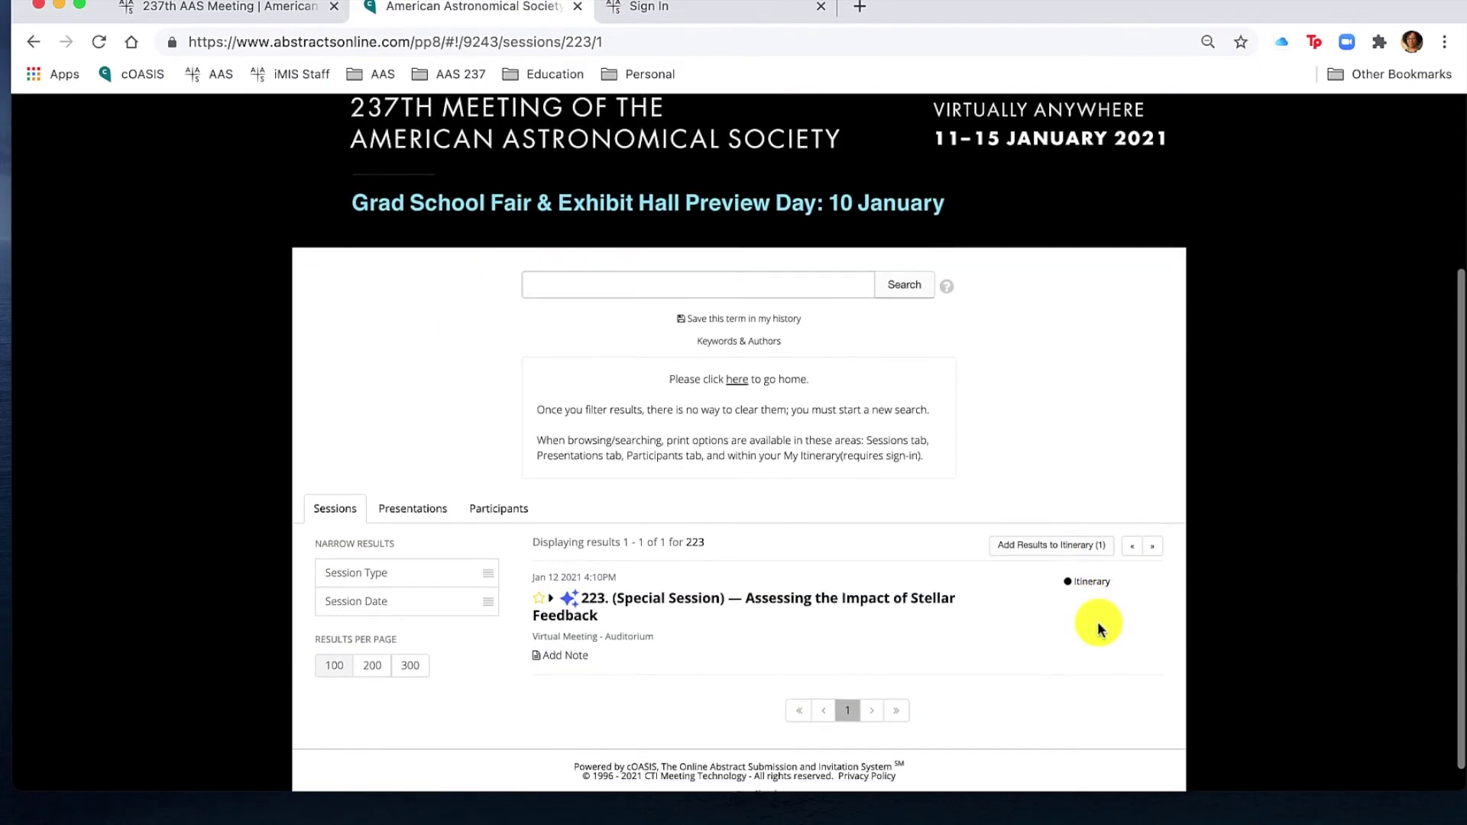
pyautogui.click(566, 665)
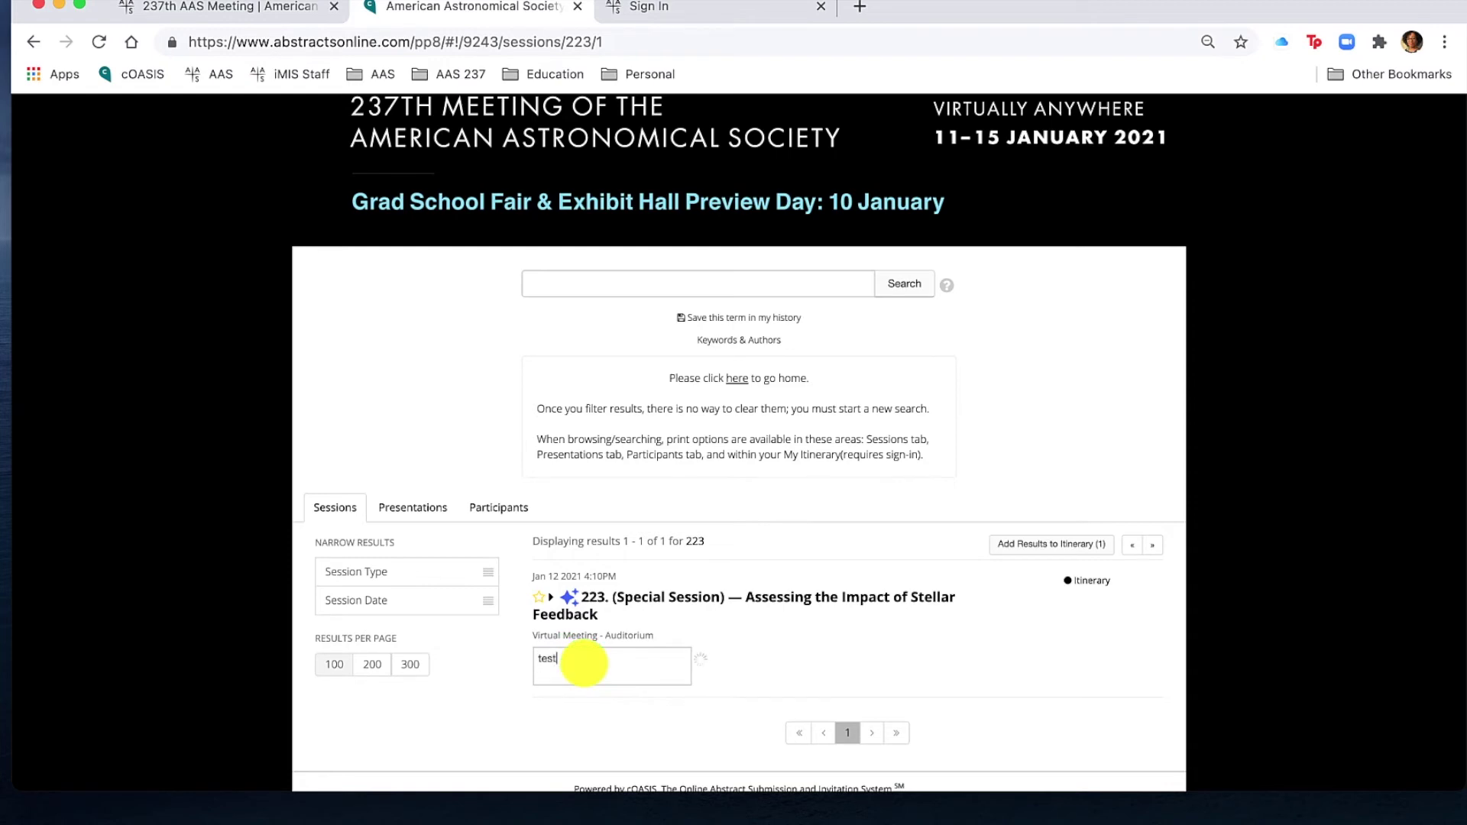
pyautogui.click(751, 655)
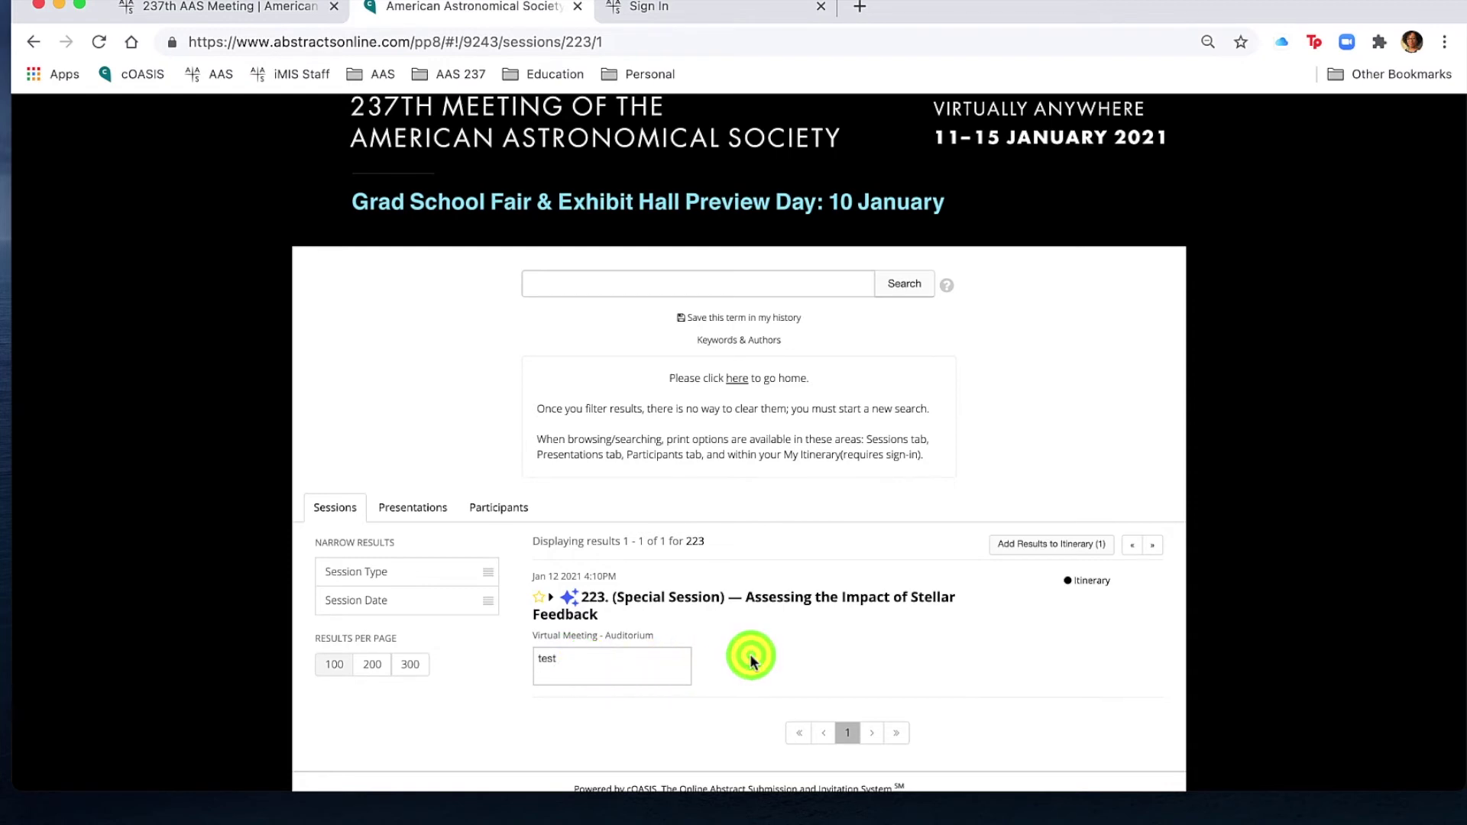
# - Open the itinerary in list view and check the entry for session 223 on Tuesday, January 12, 2021
pyautogui.scroll(5, 751, 655)
pyautogui.click(1037, 112)
pyautogui.click(1005, 142)
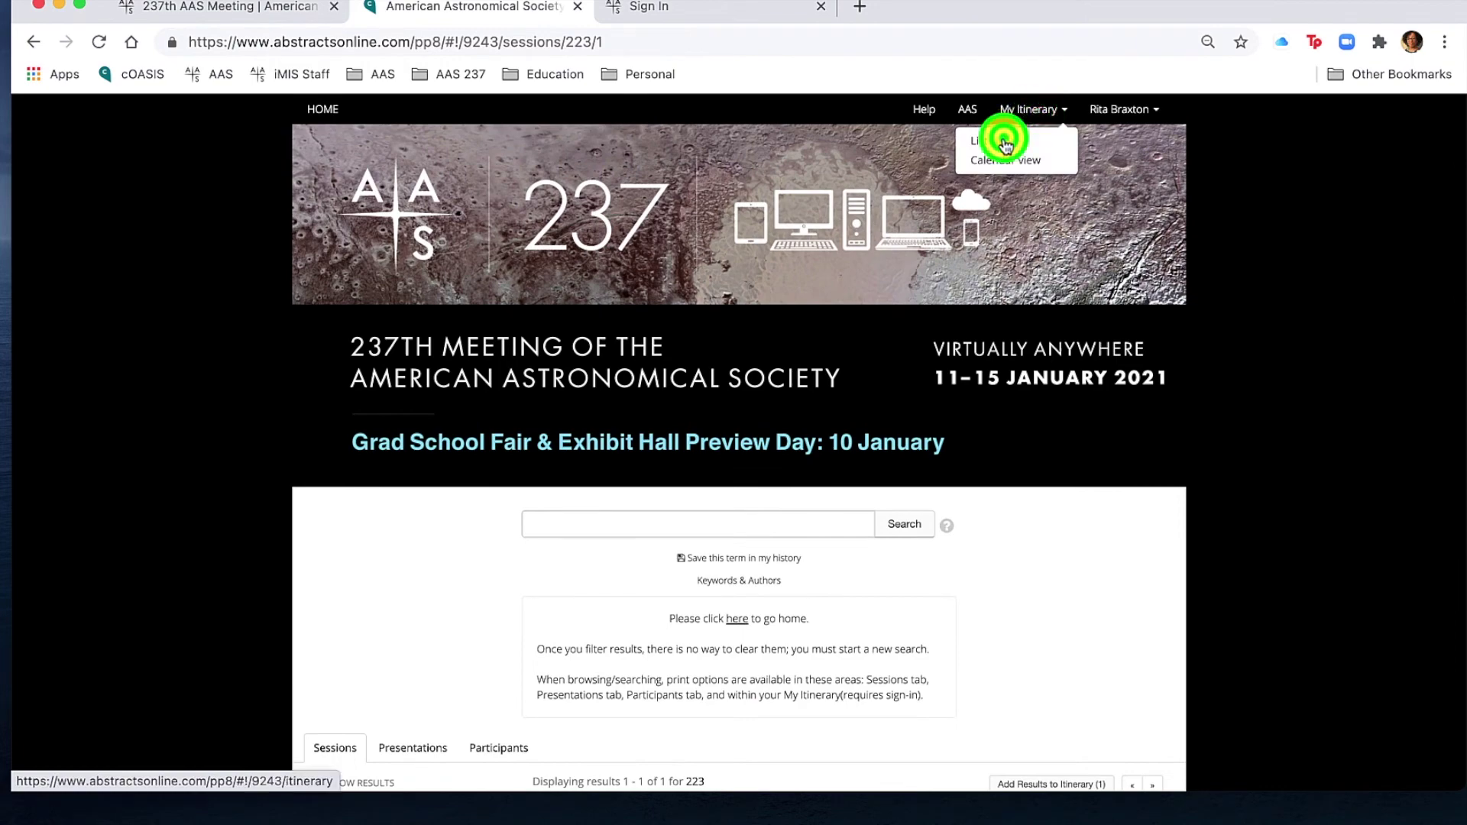
pyautogui.scroll(-4, 1081, 477)
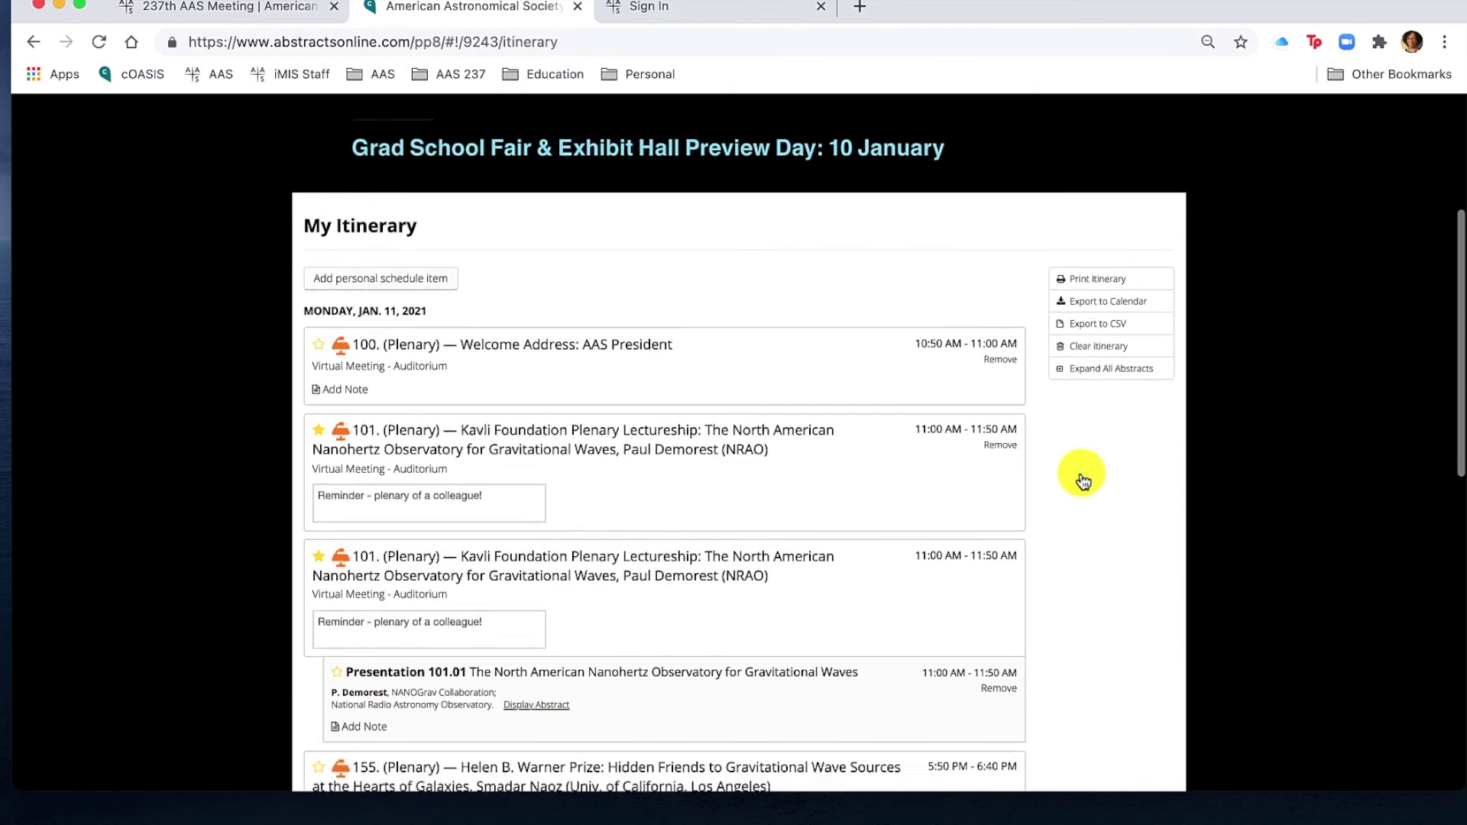
pyautogui.scroll(-8, 1081, 480)
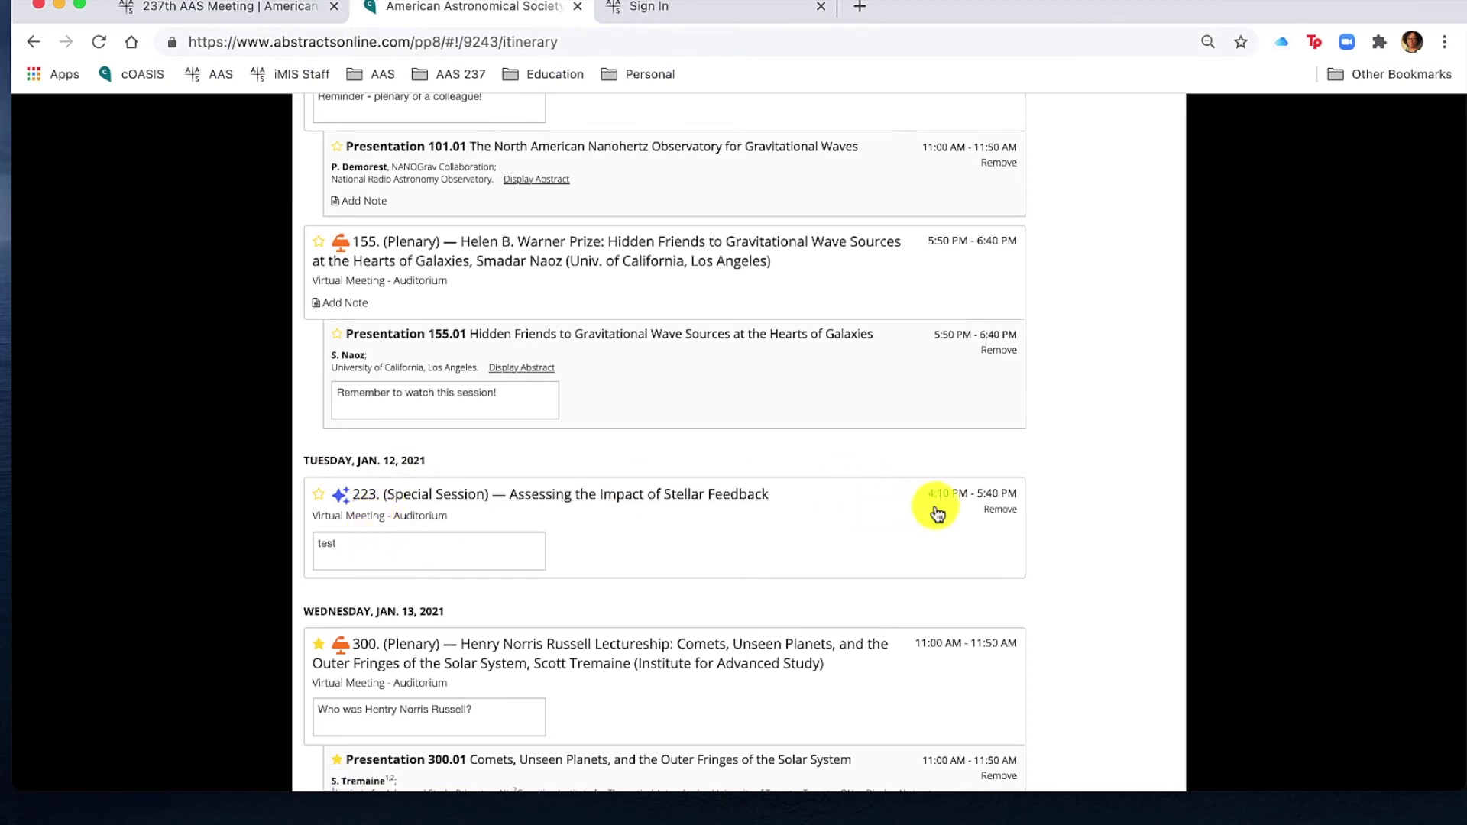
# - Open the print preview of the itinerary and look through its first pages
pyautogui.scroll(10, 1044, 510)
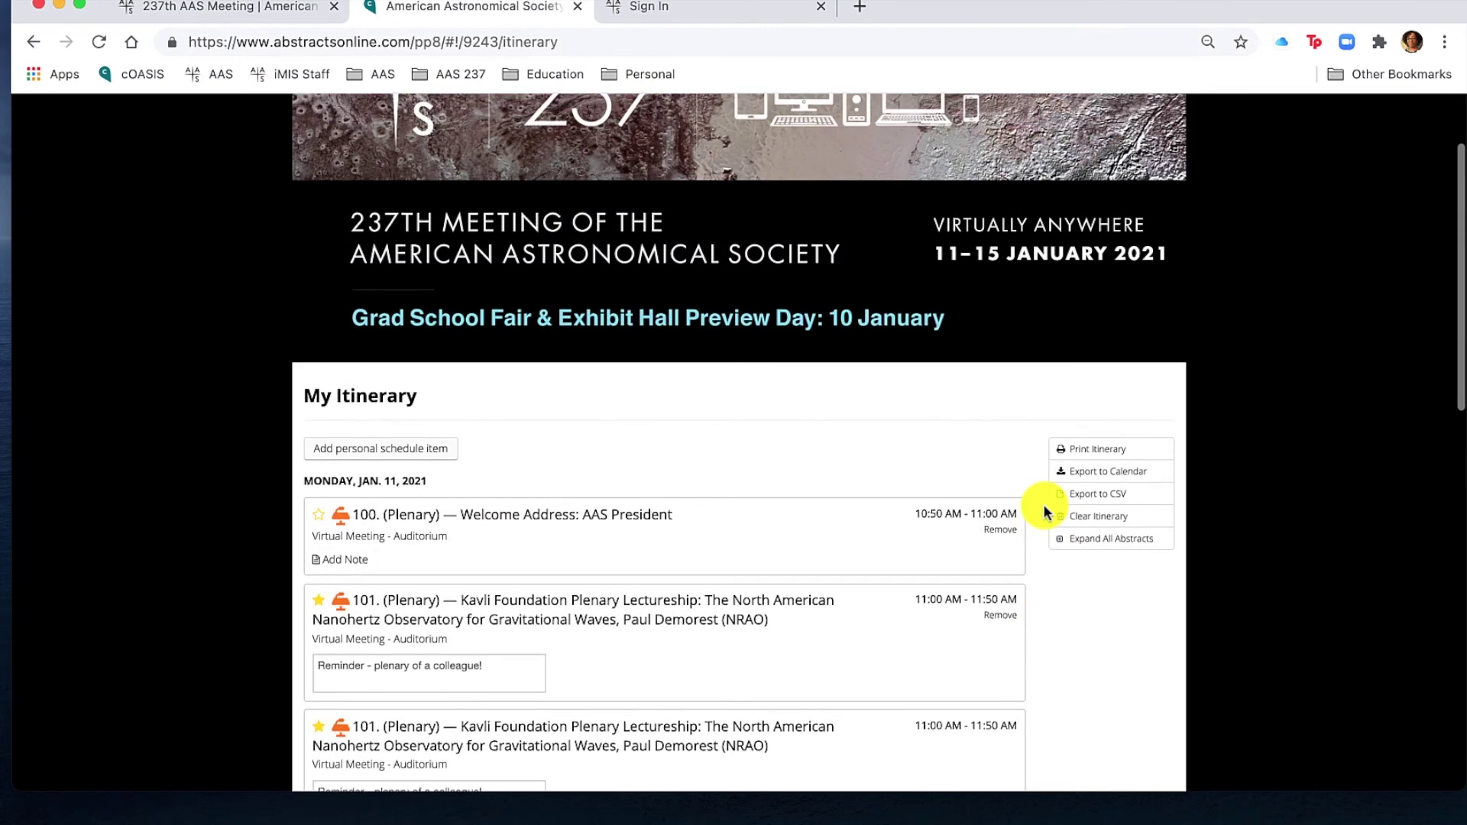
pyautogui.click(1117, 450)
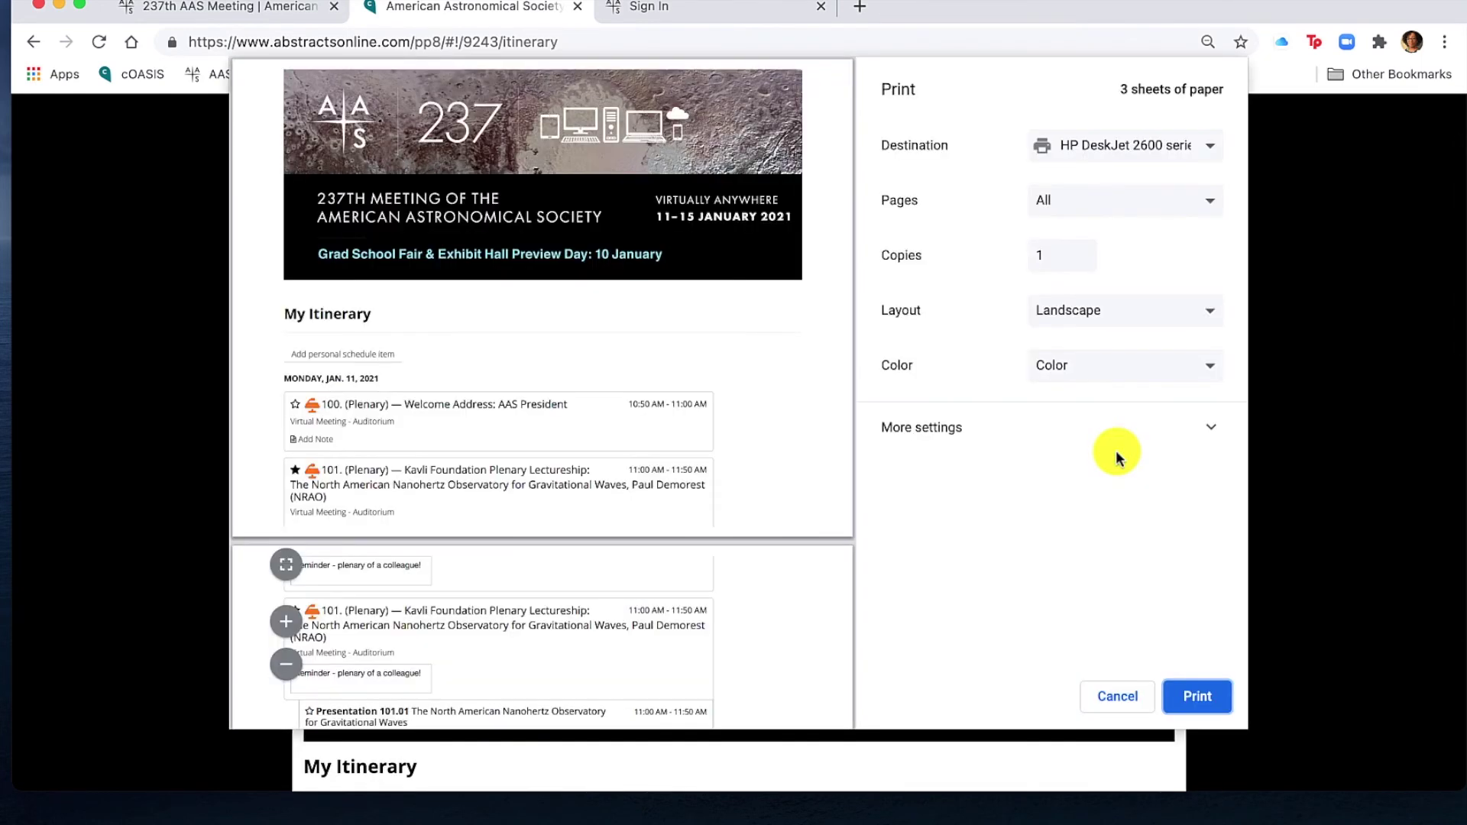
pyautogui.scroll(-5, 596, 515)
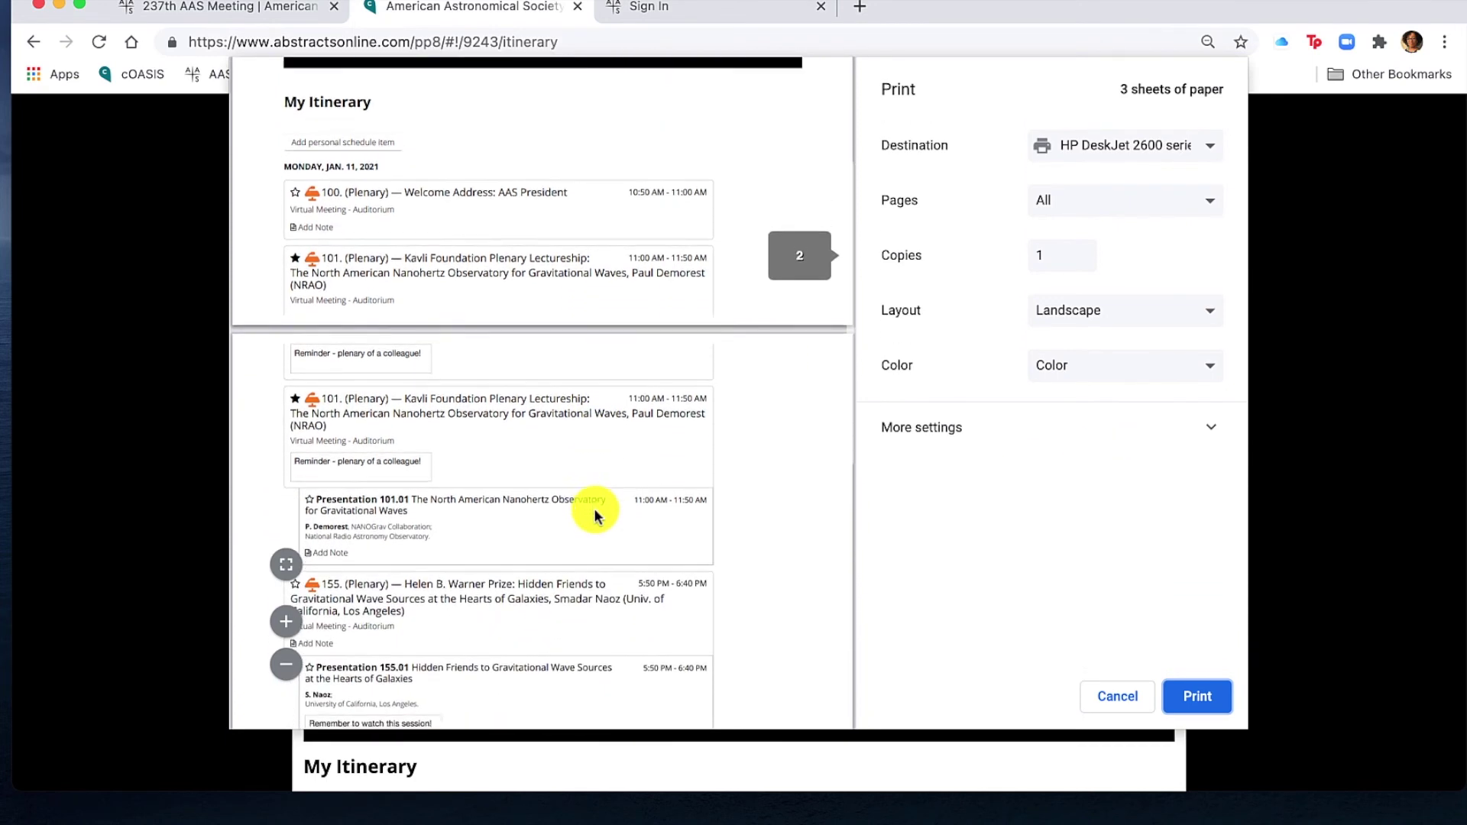
pyautogui.scroll(-1, 595, 515)
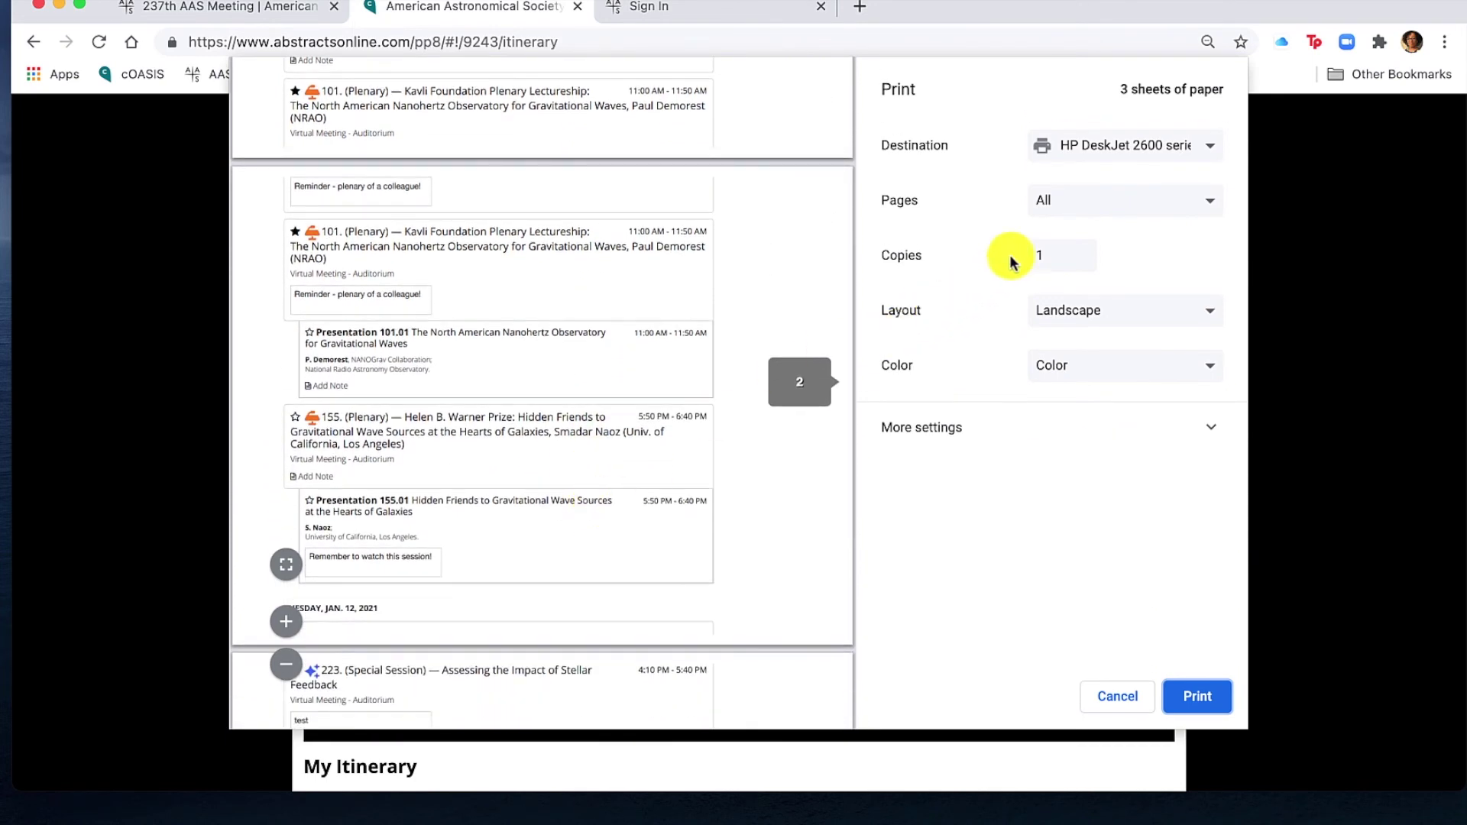
# - Set the print destination to Save as PDF, check the preview pages, and close the print dialog without saving
pyautogui.click(1071, 147)
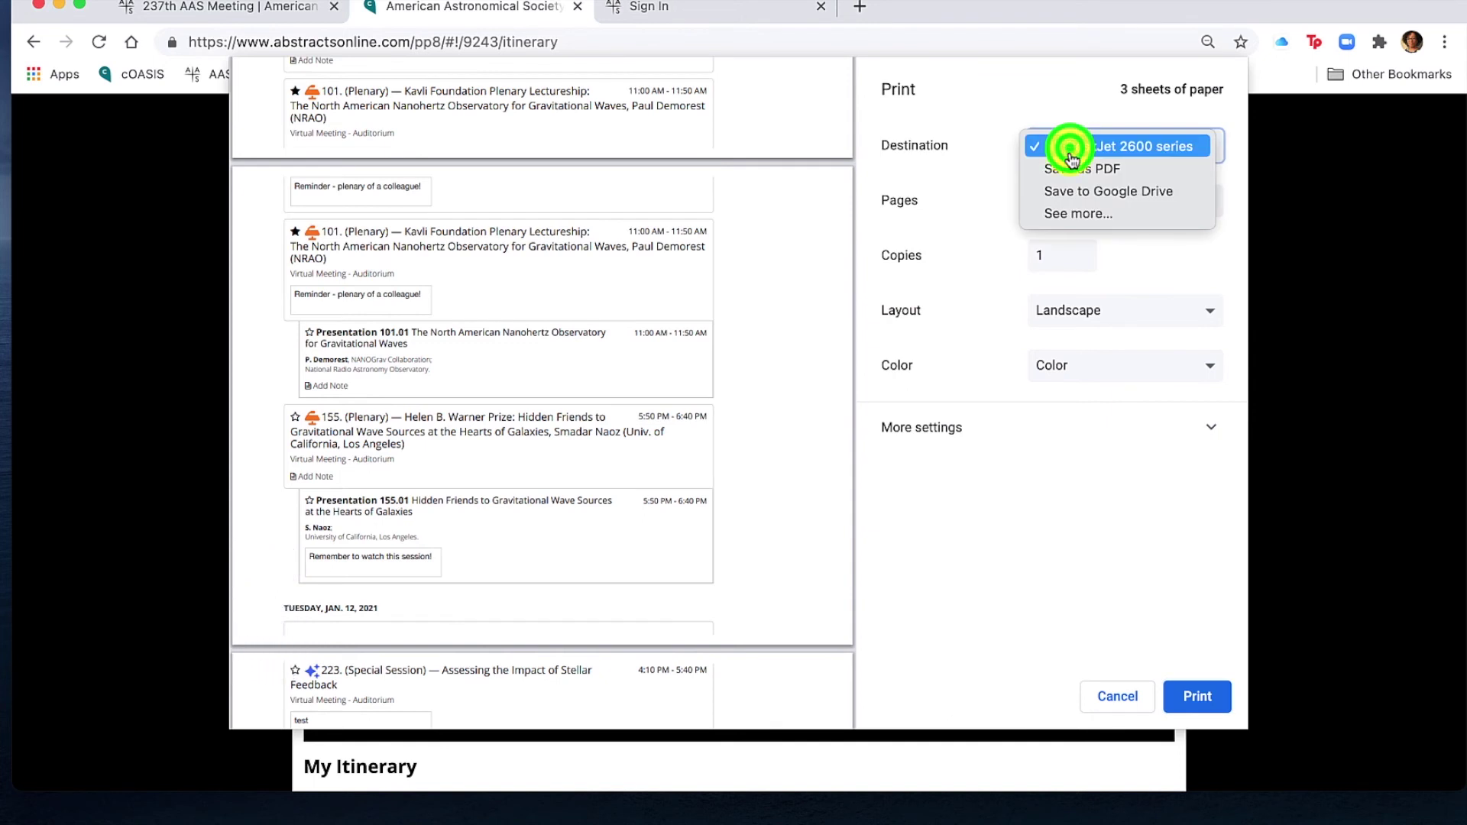
pyautogui.click(1068, 168)
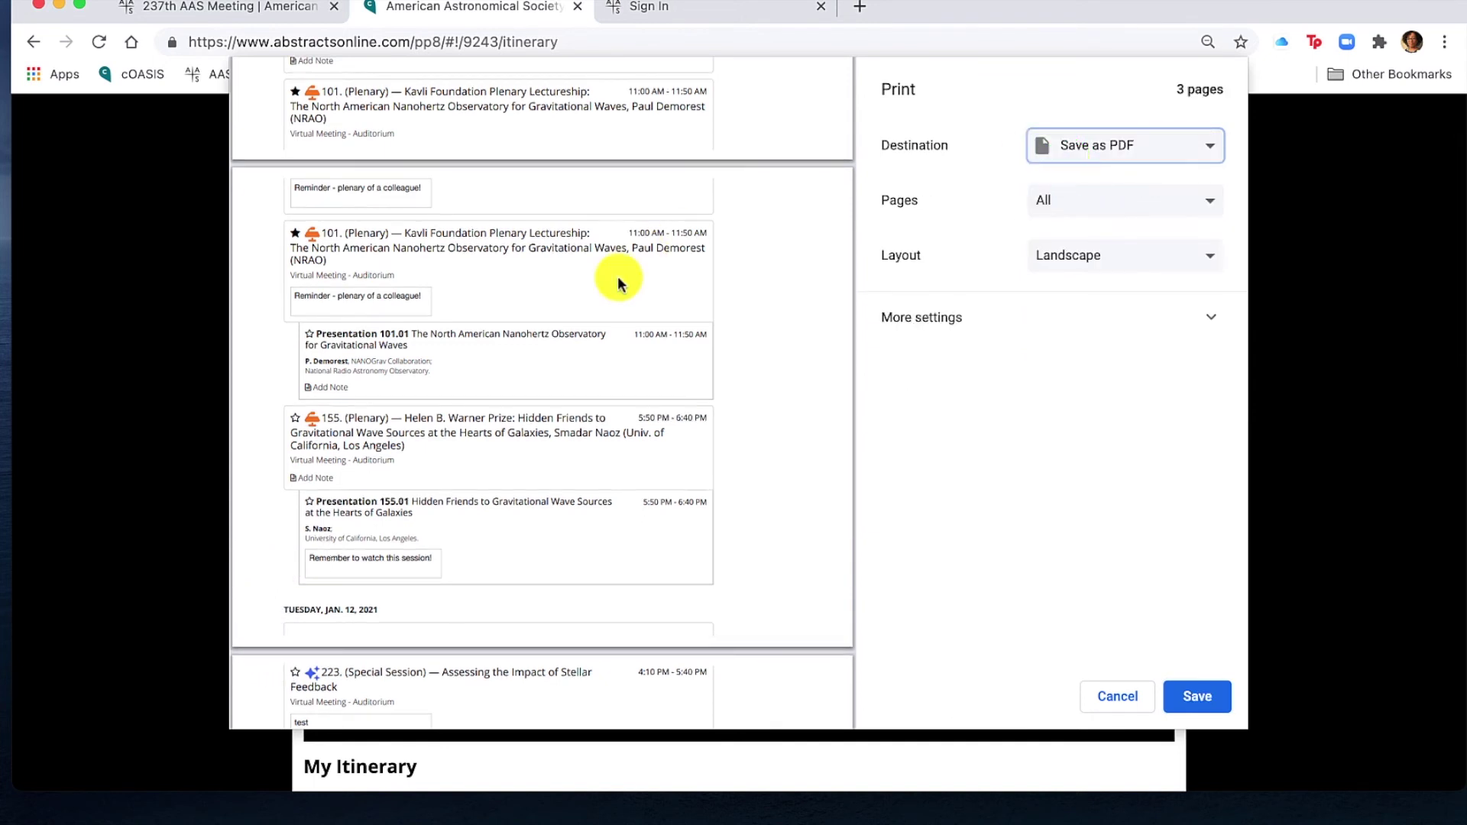
pyautogui.scroll(5, 617, 277)
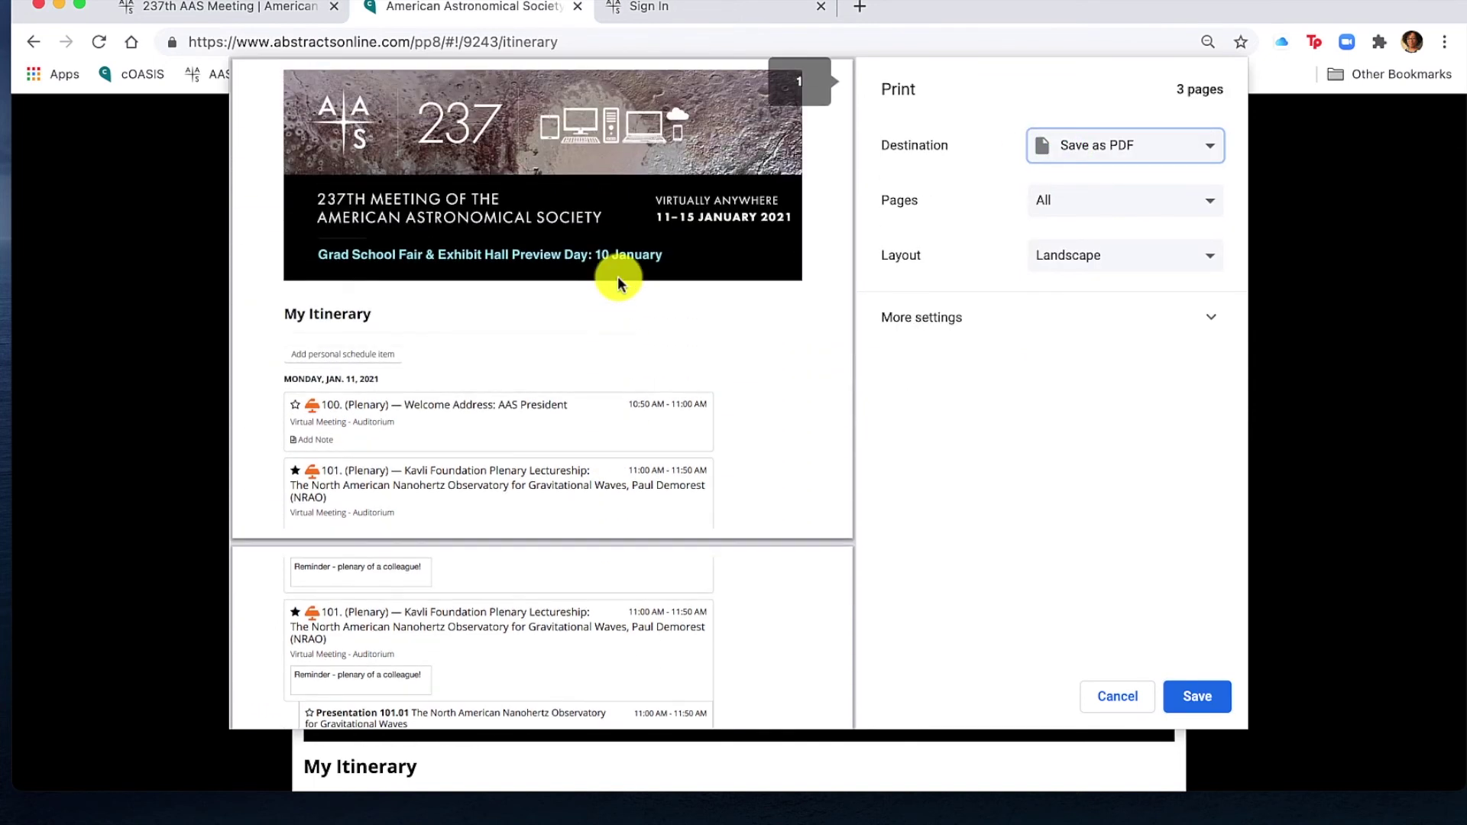
pyautogui.scroll(-2, 470, 474)
pyautogui.scroll(-5, 470, 473)
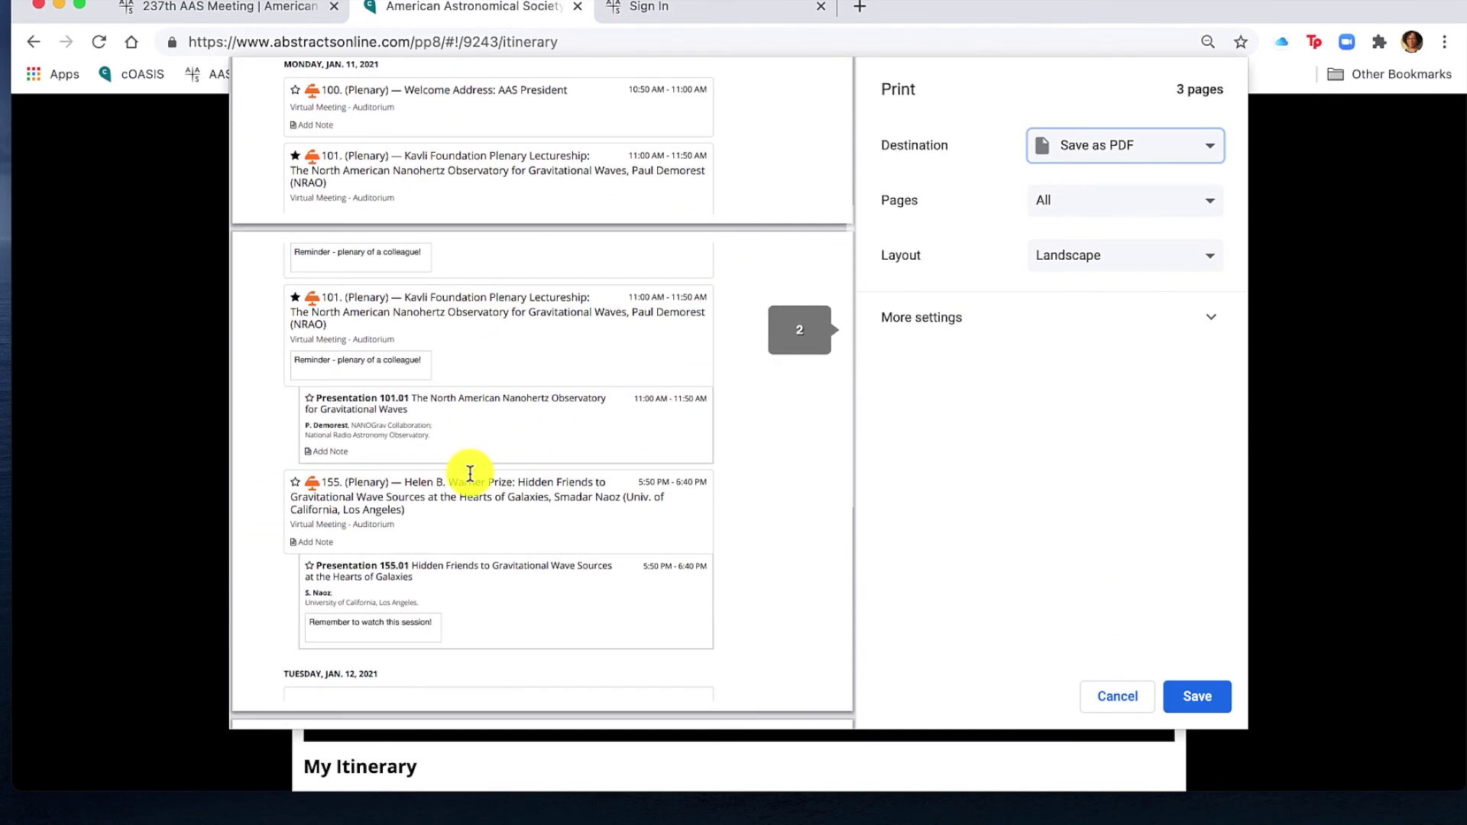
pyautogui.scroll(-6, 470, 474)
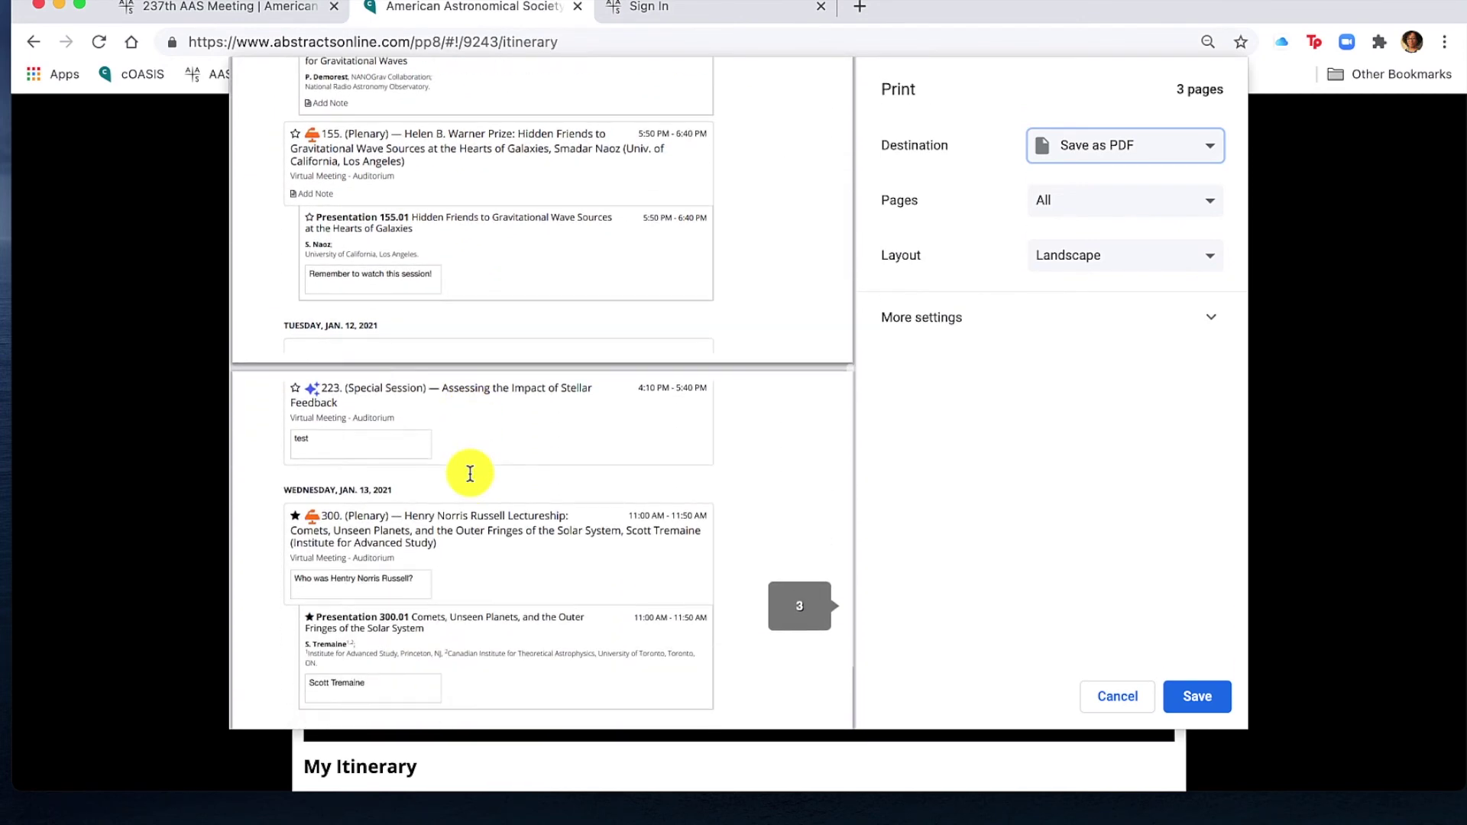
pyautogui.scroll(-1, 470, 474)
pyautogui.click(1103, 694)
# - Return to the planner's home page and look over the options for browsing by day and session type
pyautogui.click(754, 300)
pyautogui.scroll(-5, 963, 587)
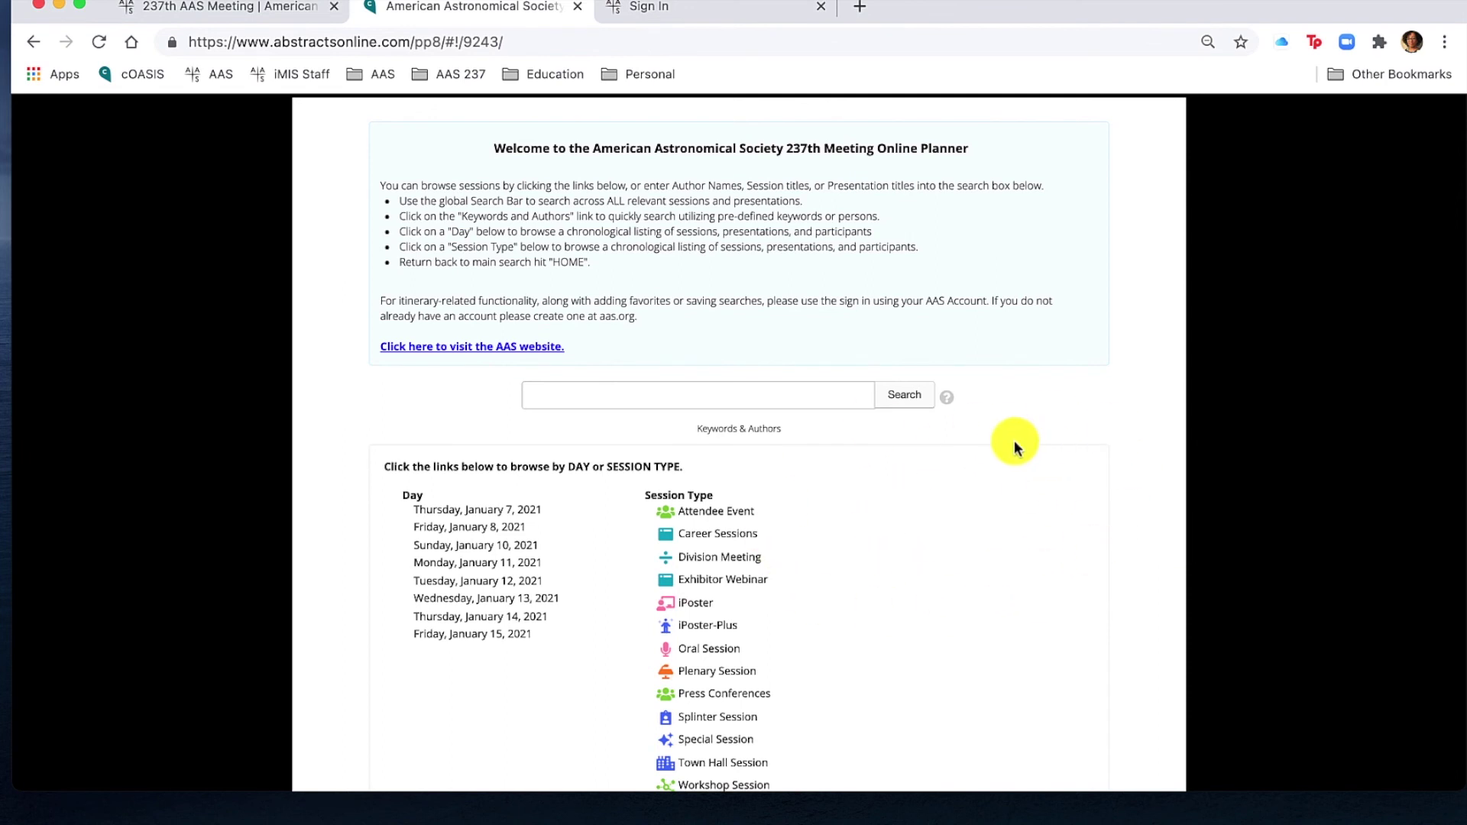
pyautogui.scroll(2, 965, 518)
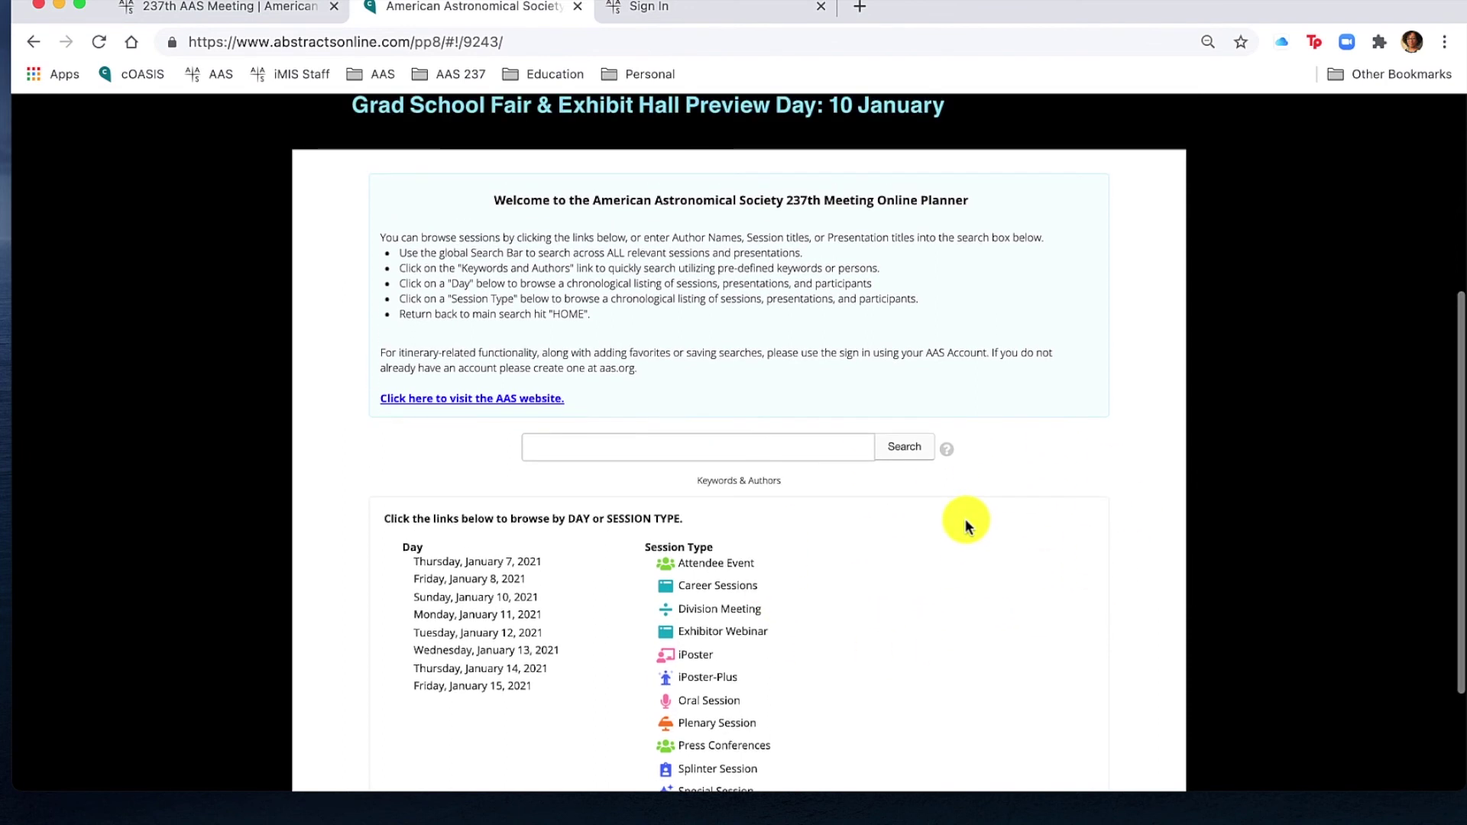
pyautogui.scroll(-3, 966, 523)
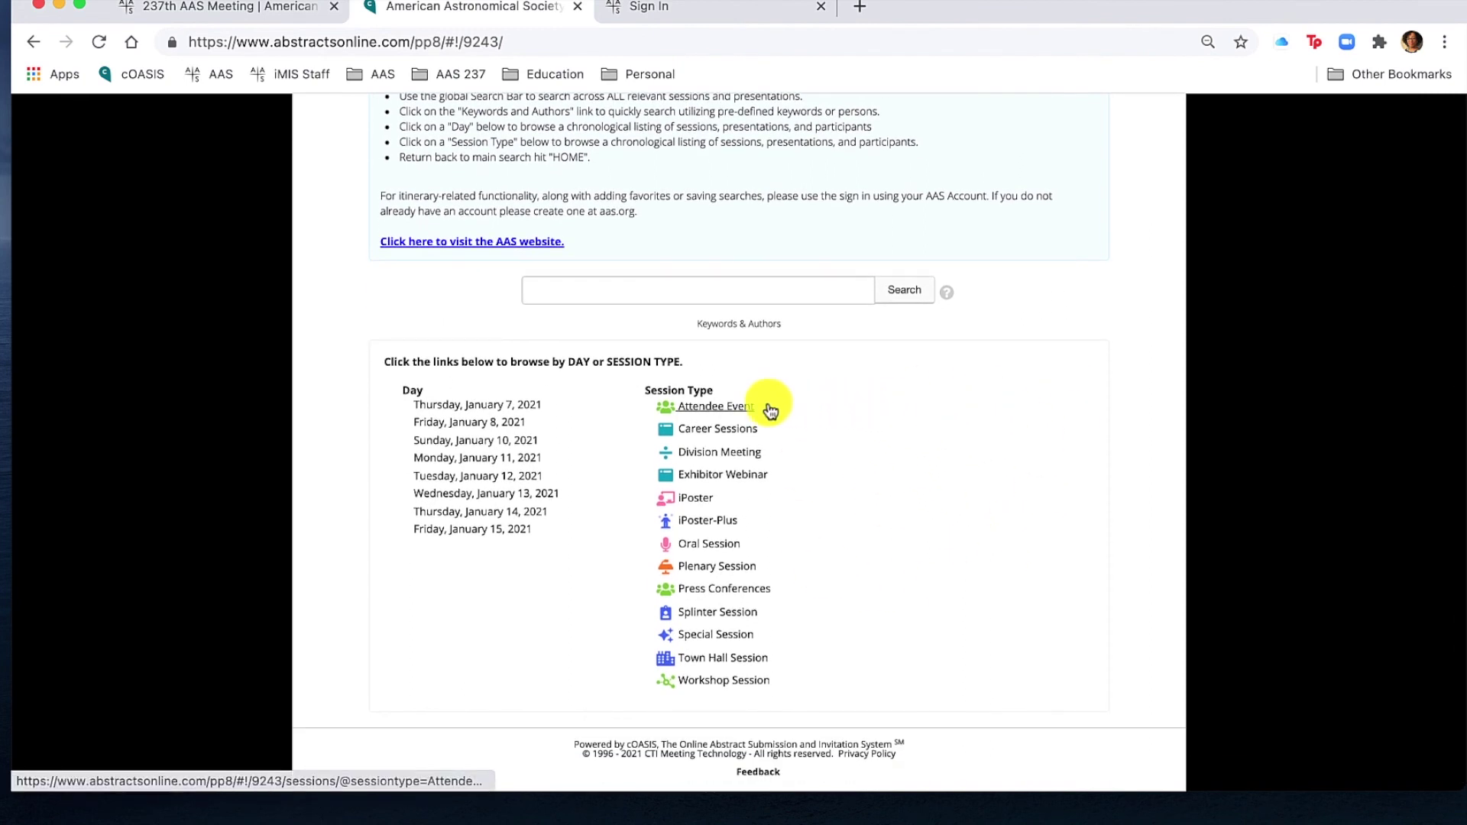
# - Browse the Attendee Event sessions and open the details of the Speed Networking Event
pyautogui.click(746, 410)
pyautogui.scroll(-10, 851, 491)
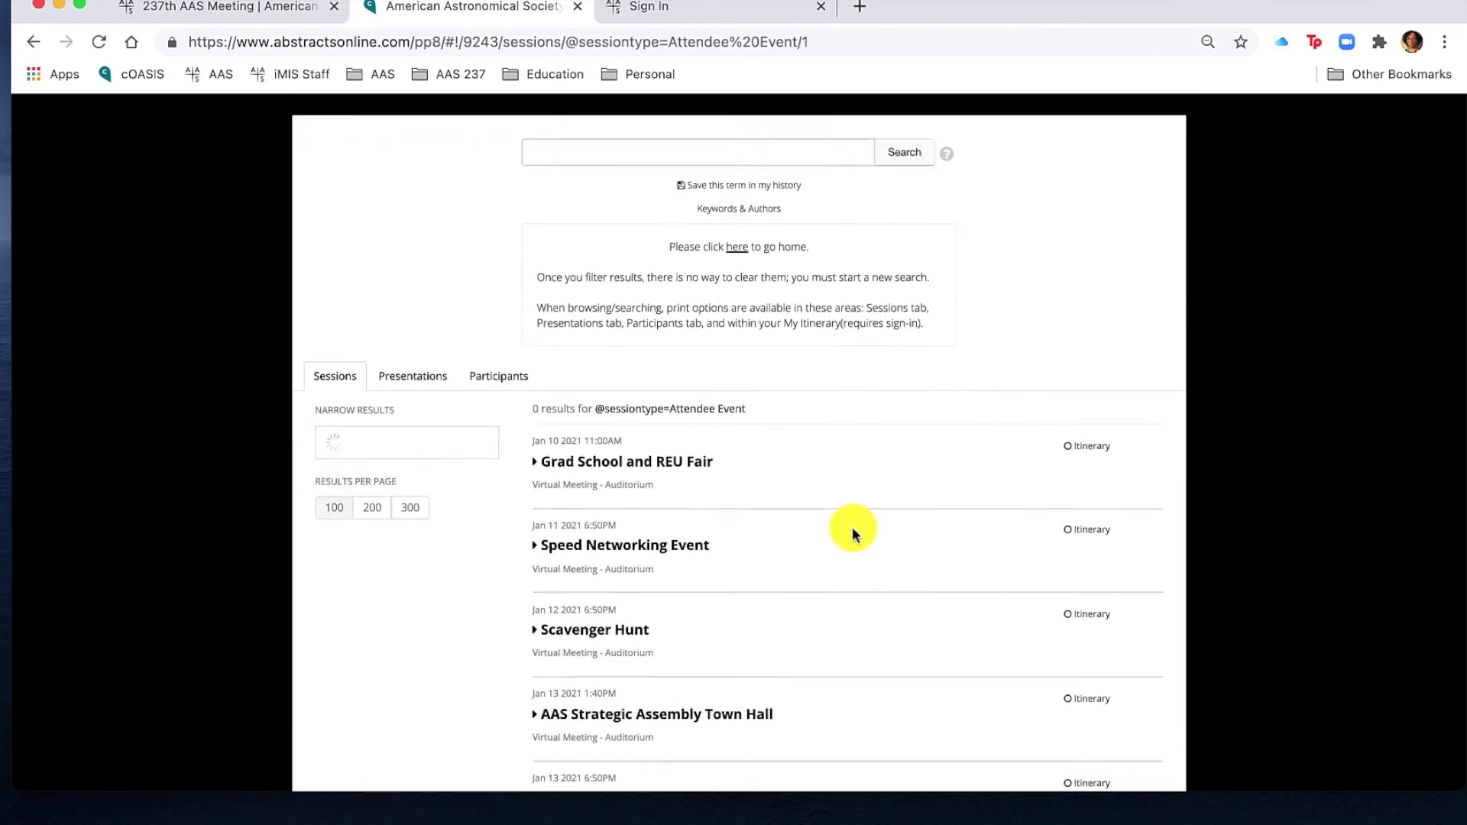
pyautogui.click(667, 367)
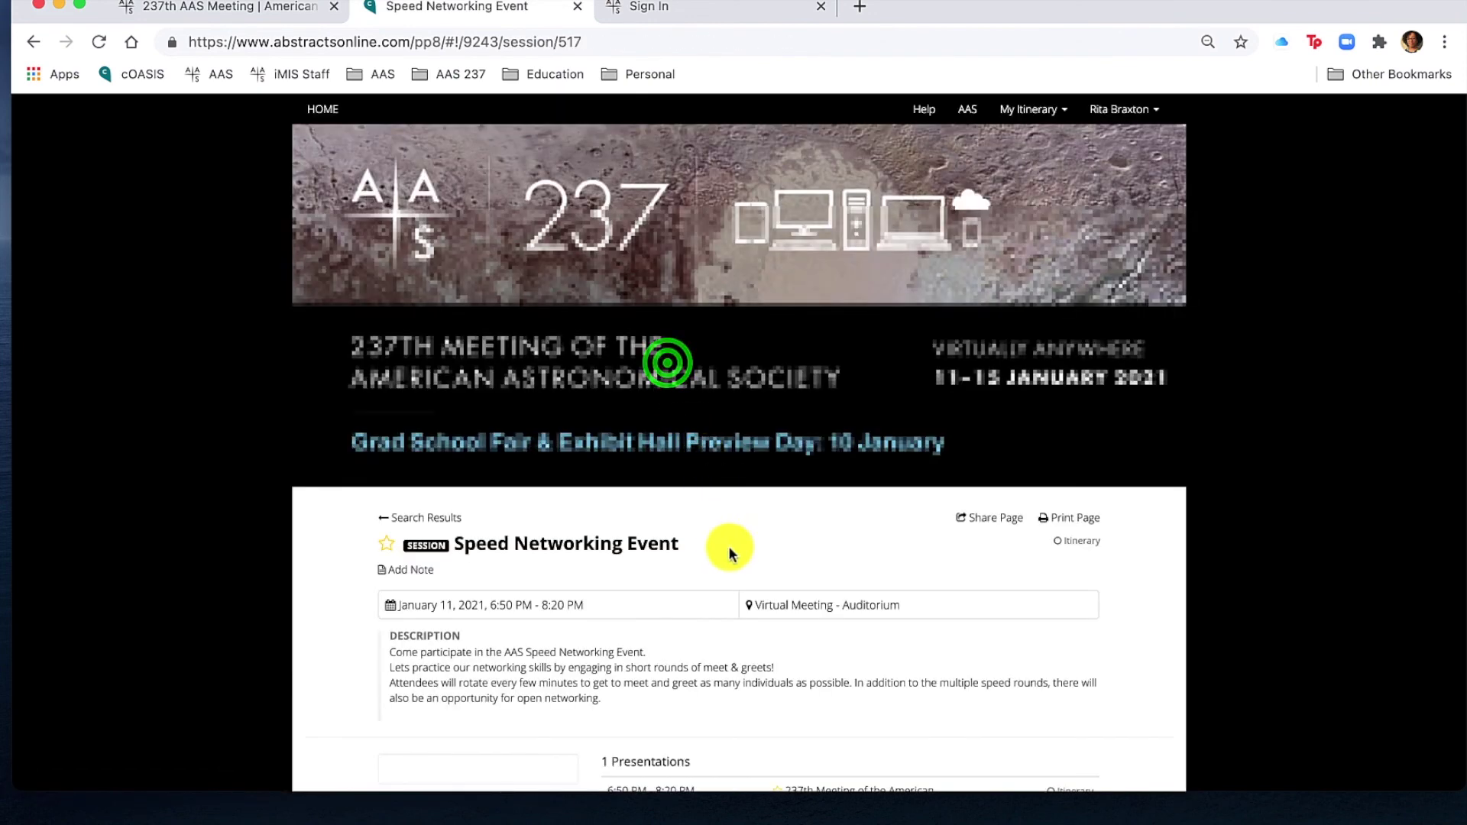
# - Review the Speed Networking Event's description and presentation listing, and return to the planner's home page
pyautogui.scroll(-3, 730, 547)
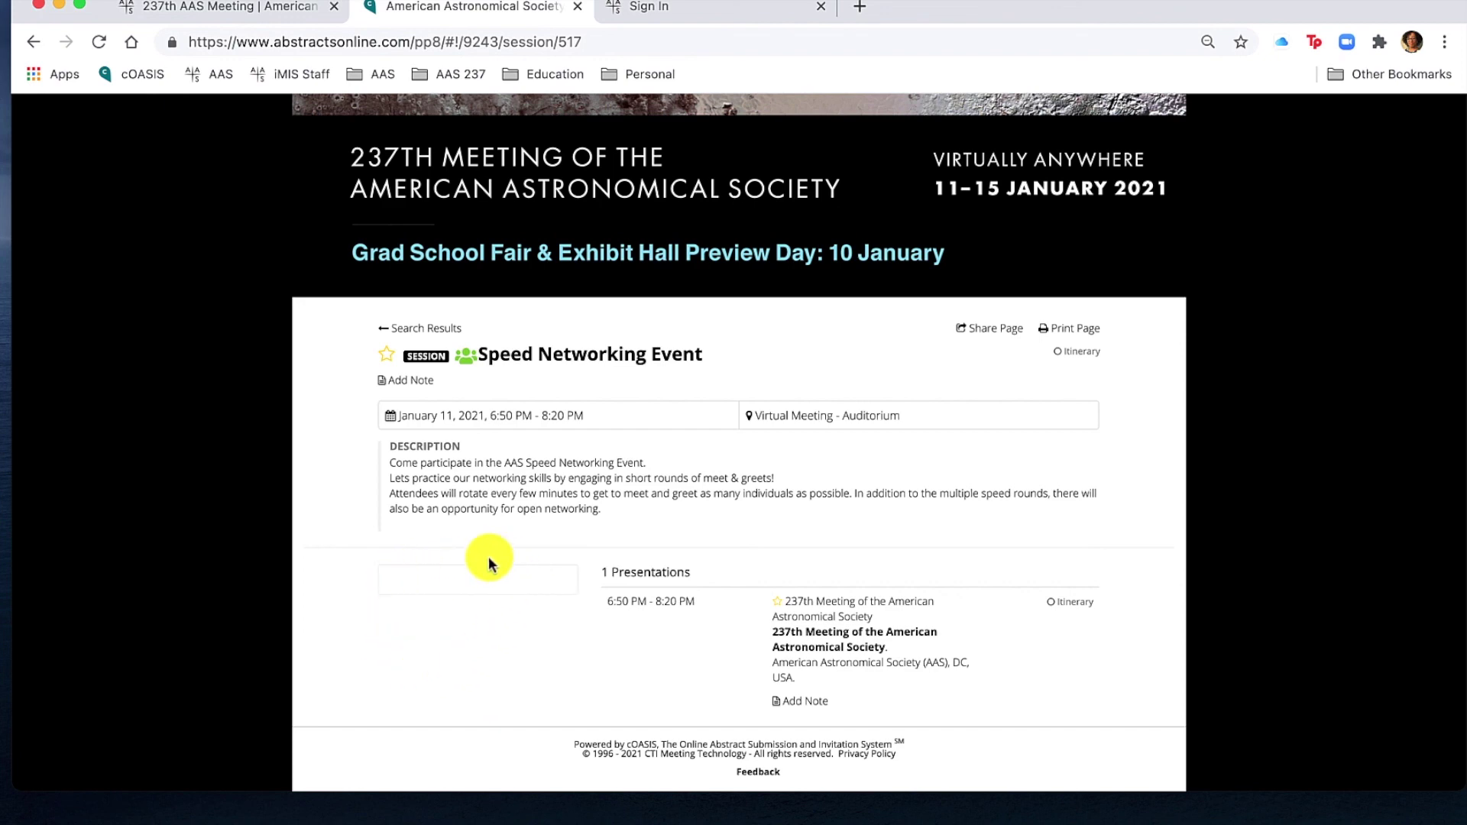
pyautogui.scroll(3, 492, 554)
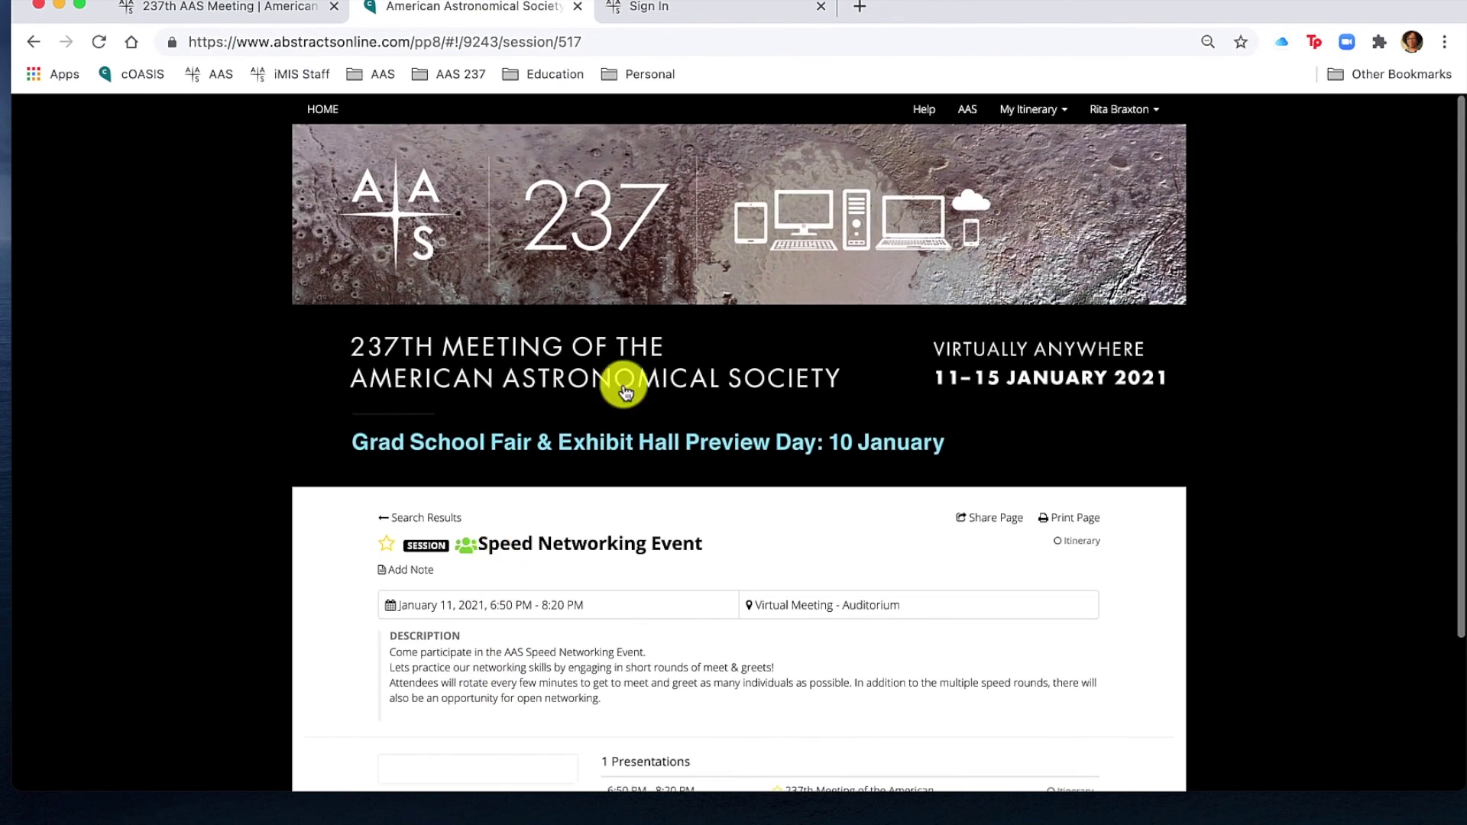
pyautogui.click(712, 319)
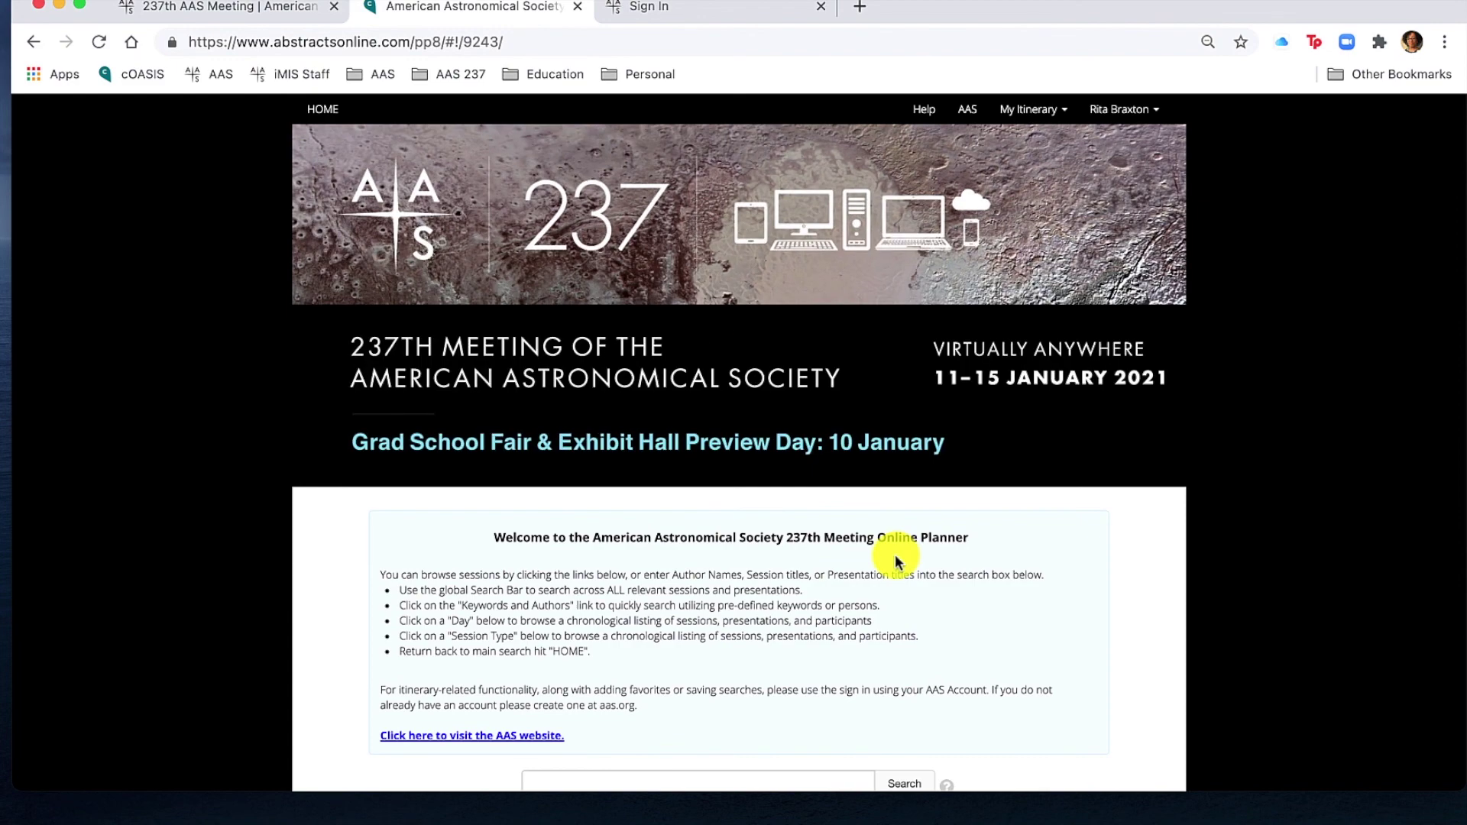
# - Examine the home page's welcome instructions, the session search box, and the links for browsing by day or session type
pyautogui.scroll(-1, 895, 557)
pyautogui.scroll(-1, 896, 558)
pyautogui.scroll(-5, 895, 560)
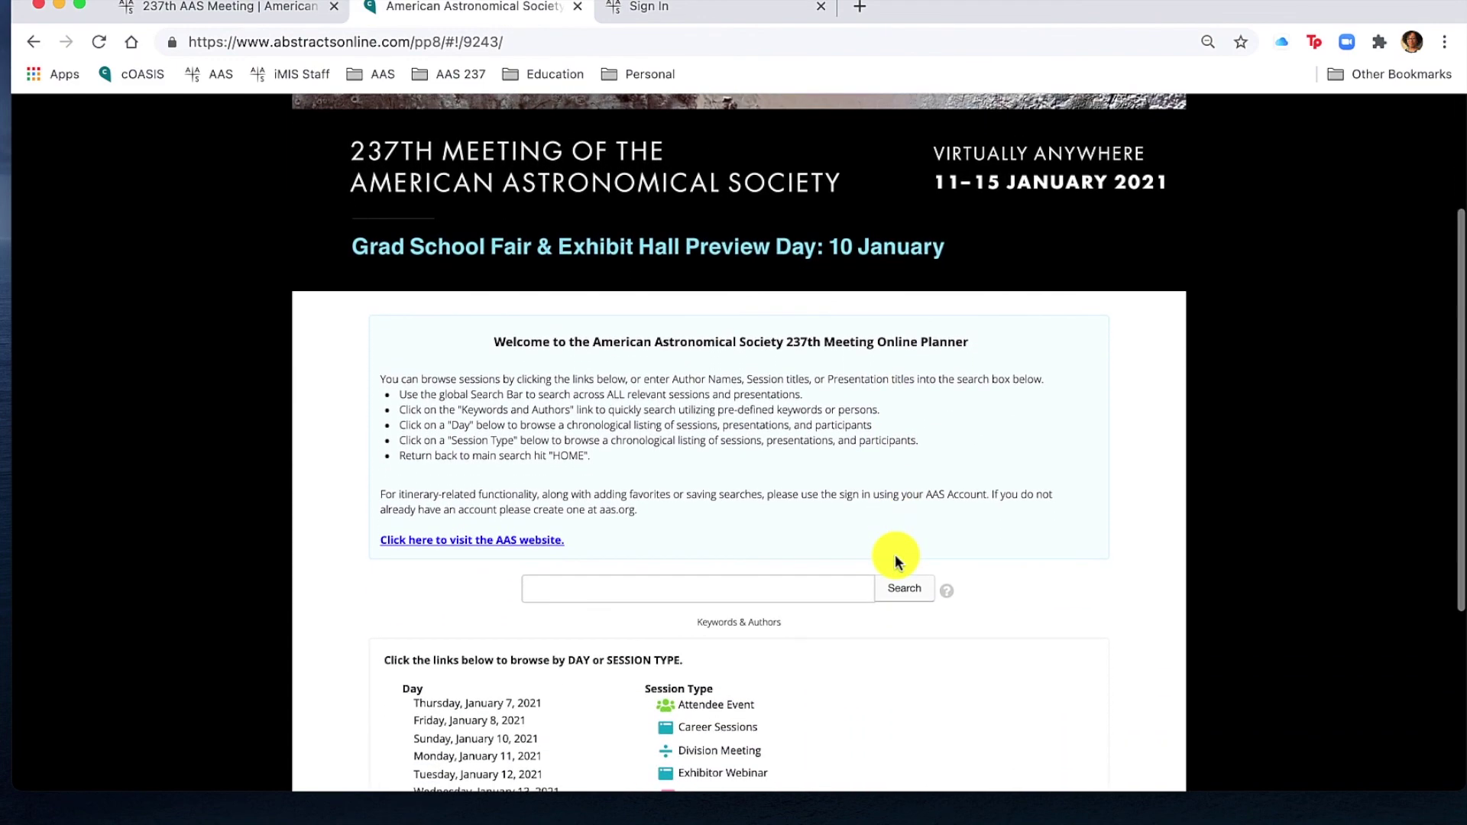
pyautogui.scroll(-2, 895, 560)
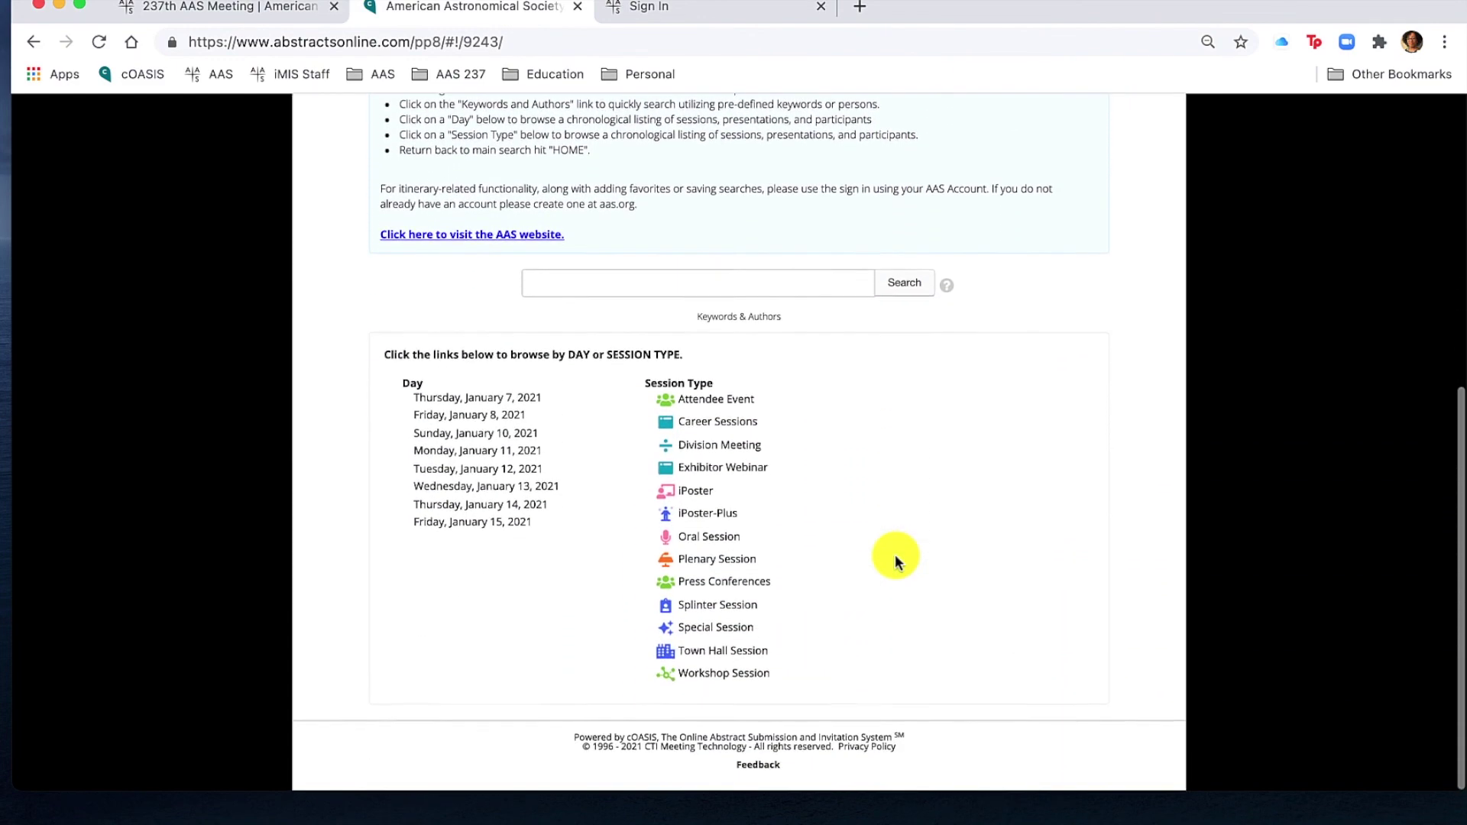
pyautogui.scroll(10, 896, 560)
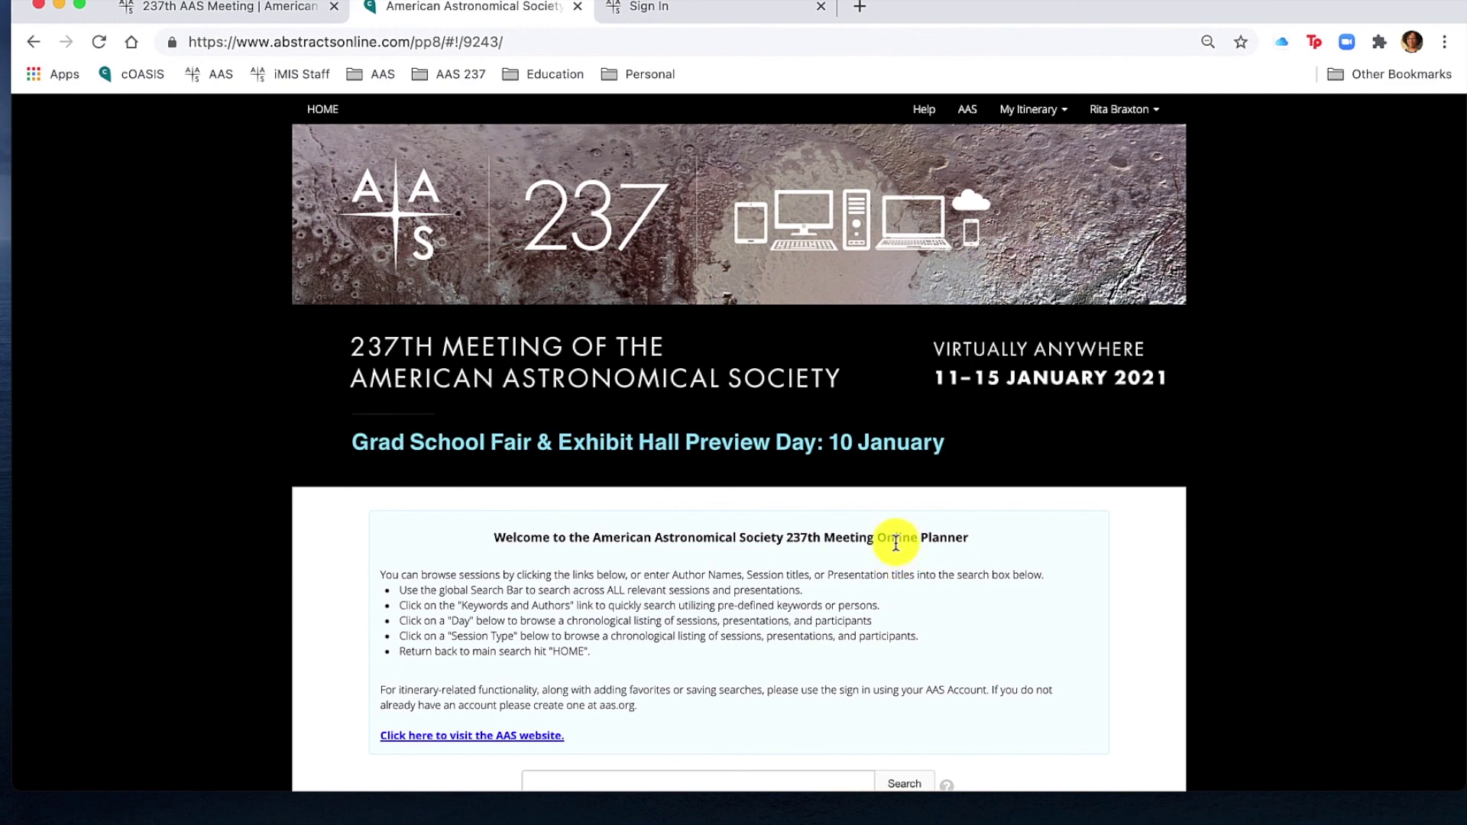
pyautogui.scroll(-3, 895, 553)
pyautogui.scroll(-6, 895, 536)
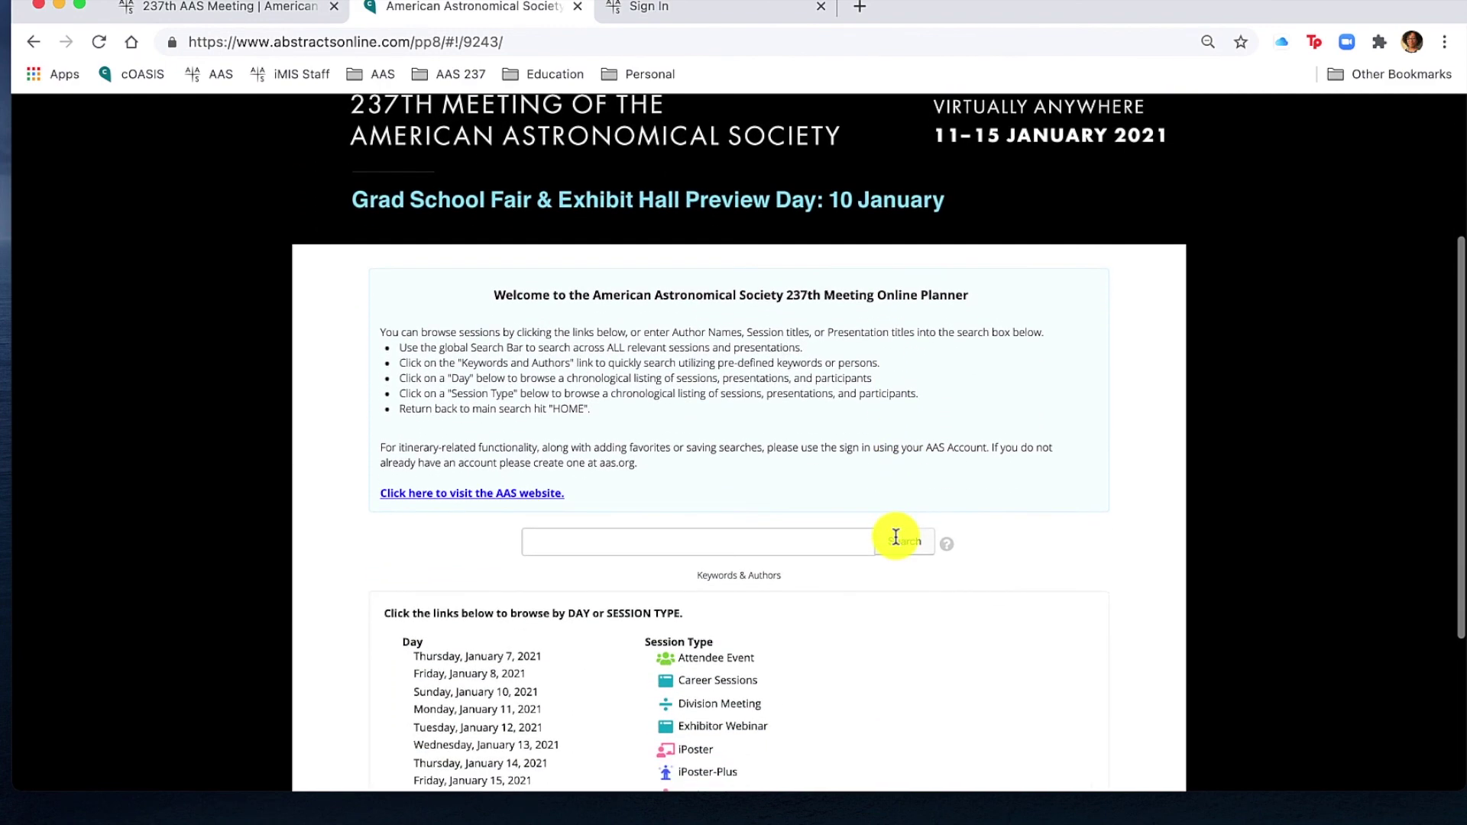
pyautogui.scroll(9, 896, 538)
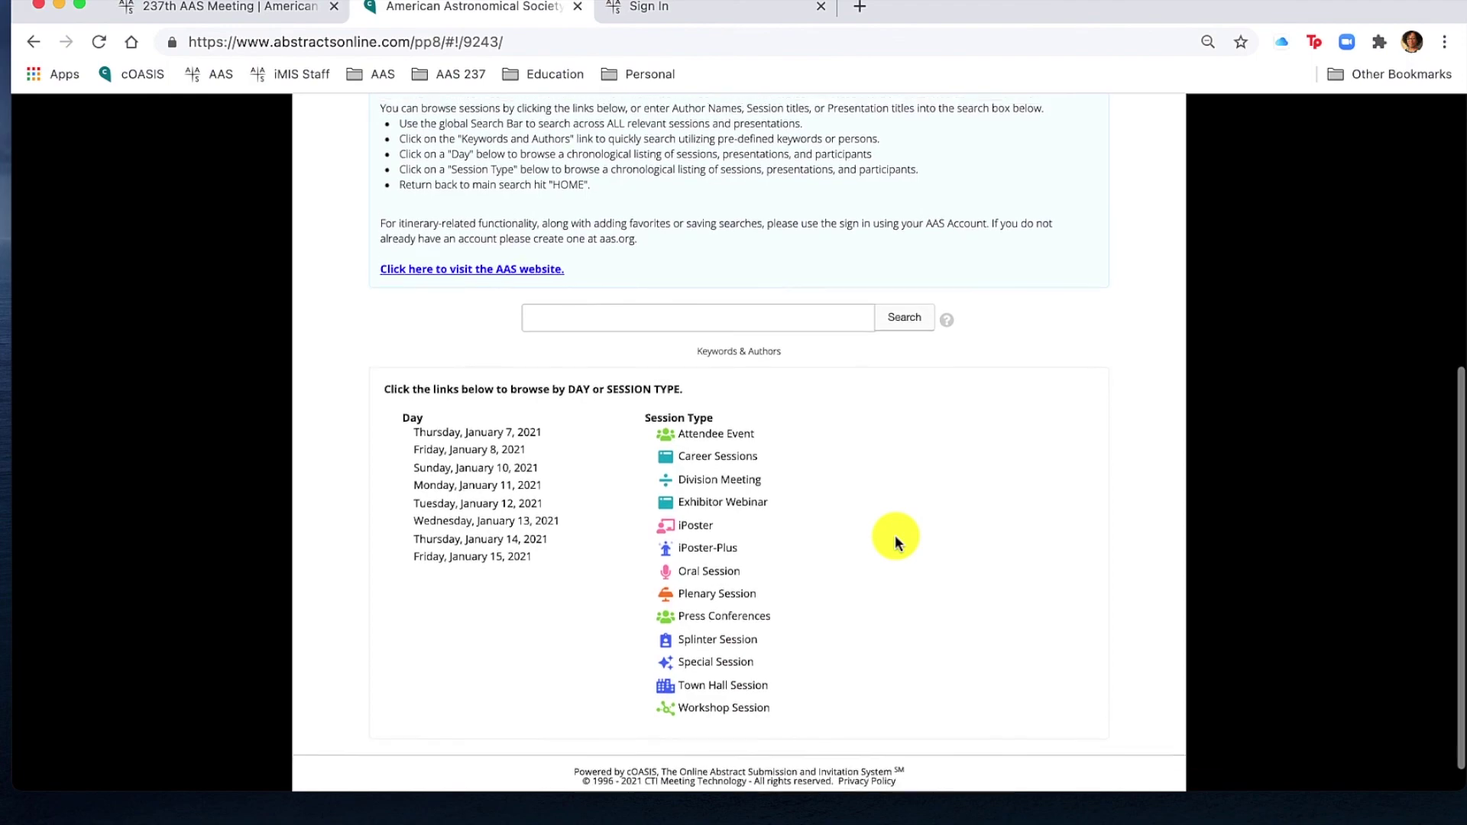